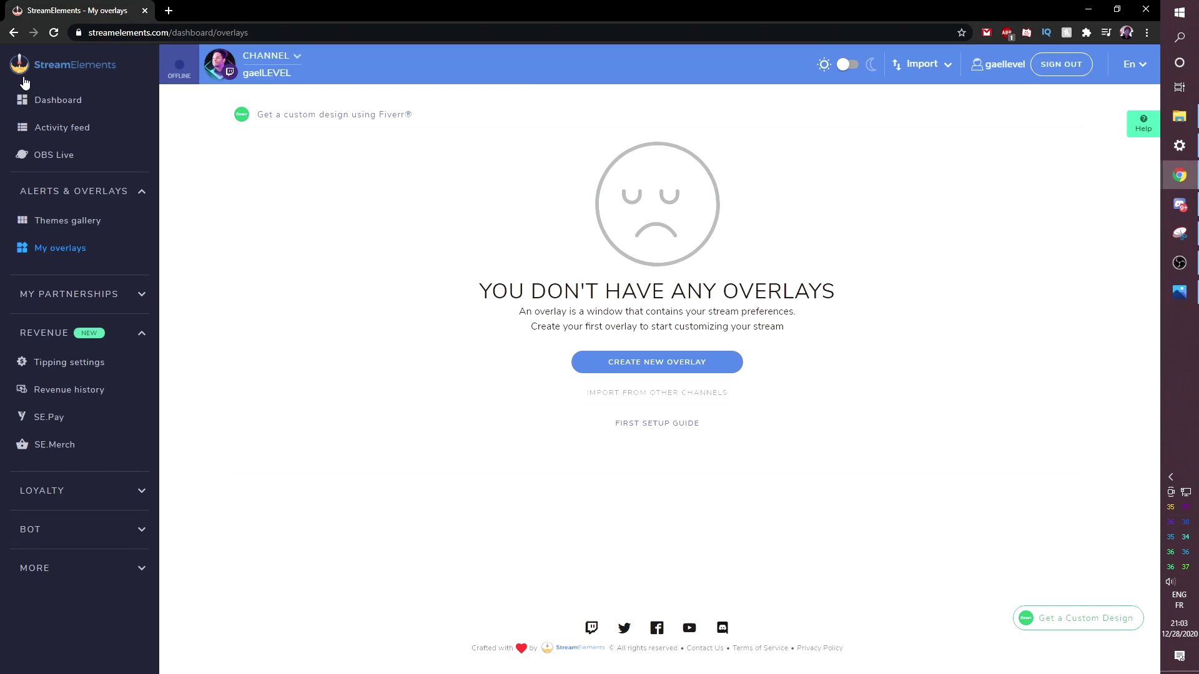
pyautogui.moveTo(170, 32); pyautogui.dragTo(299, 29)
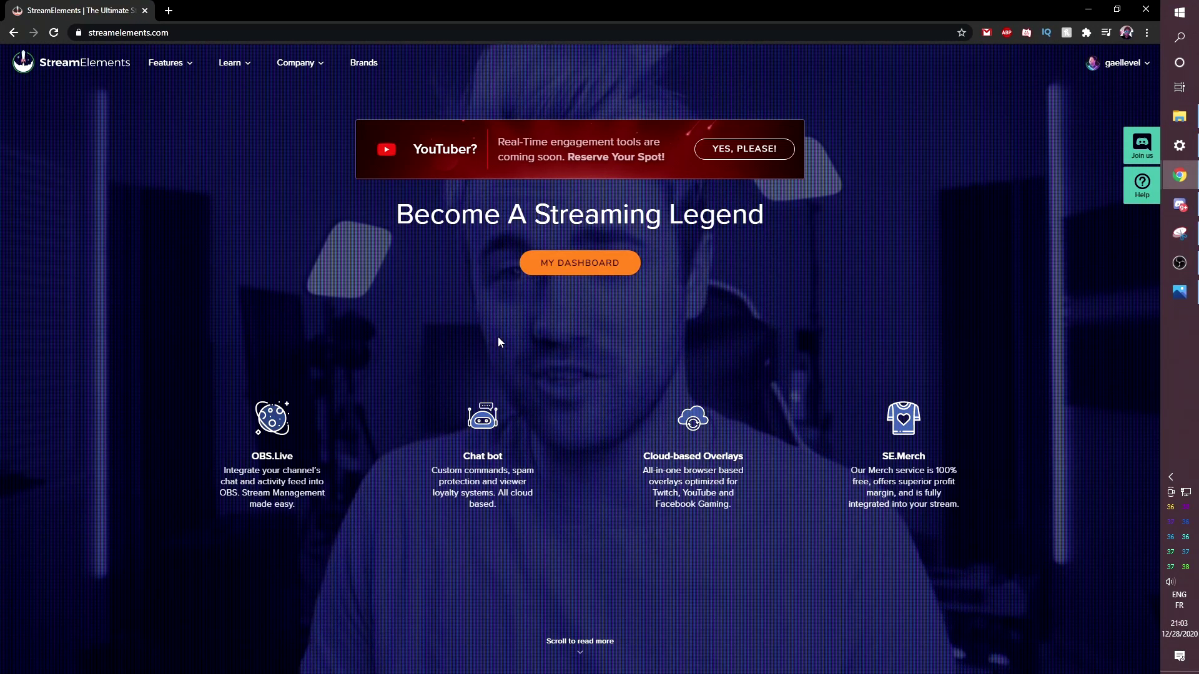
pyautogui.click(1122, 62)
pyautogui.click(1105, 93)
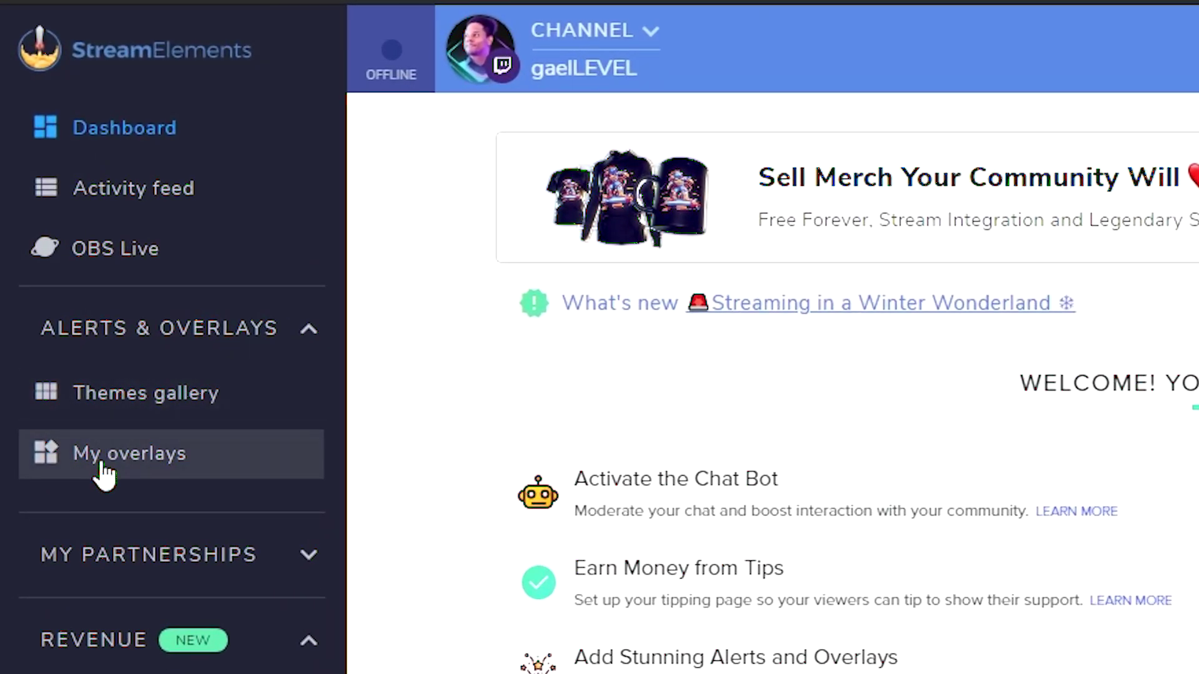
pyautogui.click(101, 466)
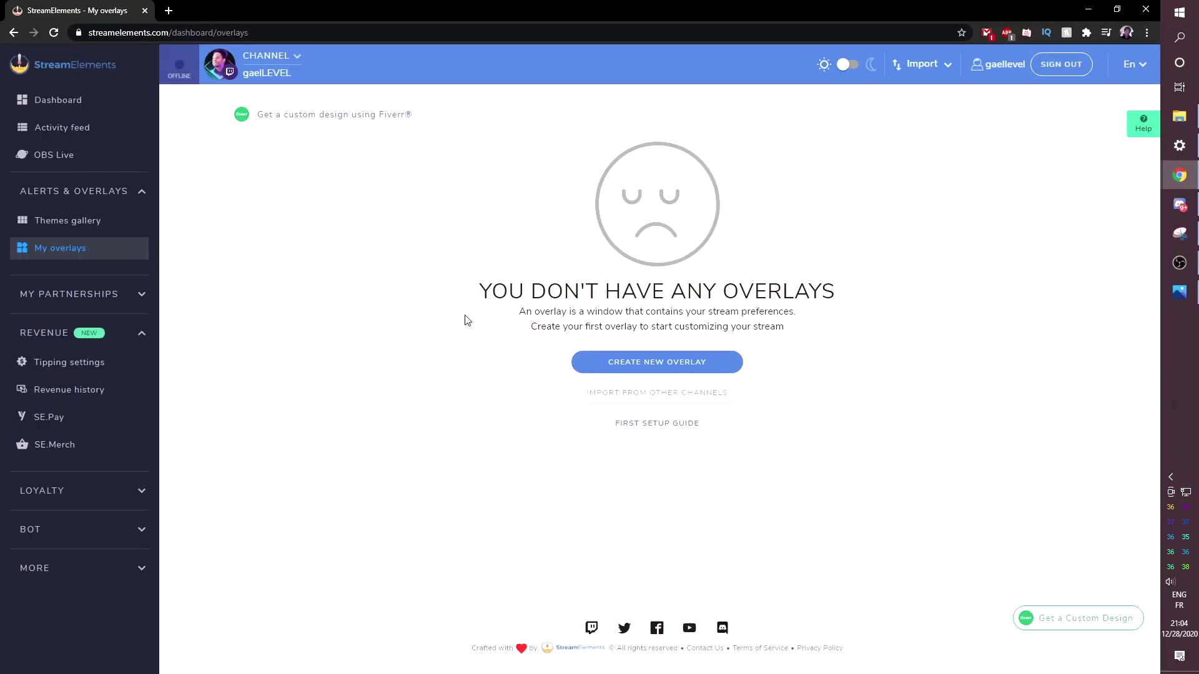
# - Create a new 1080p overlay, skip the welcome tour, and name it 'Station overlay'
pyautogui.click(609, 363)
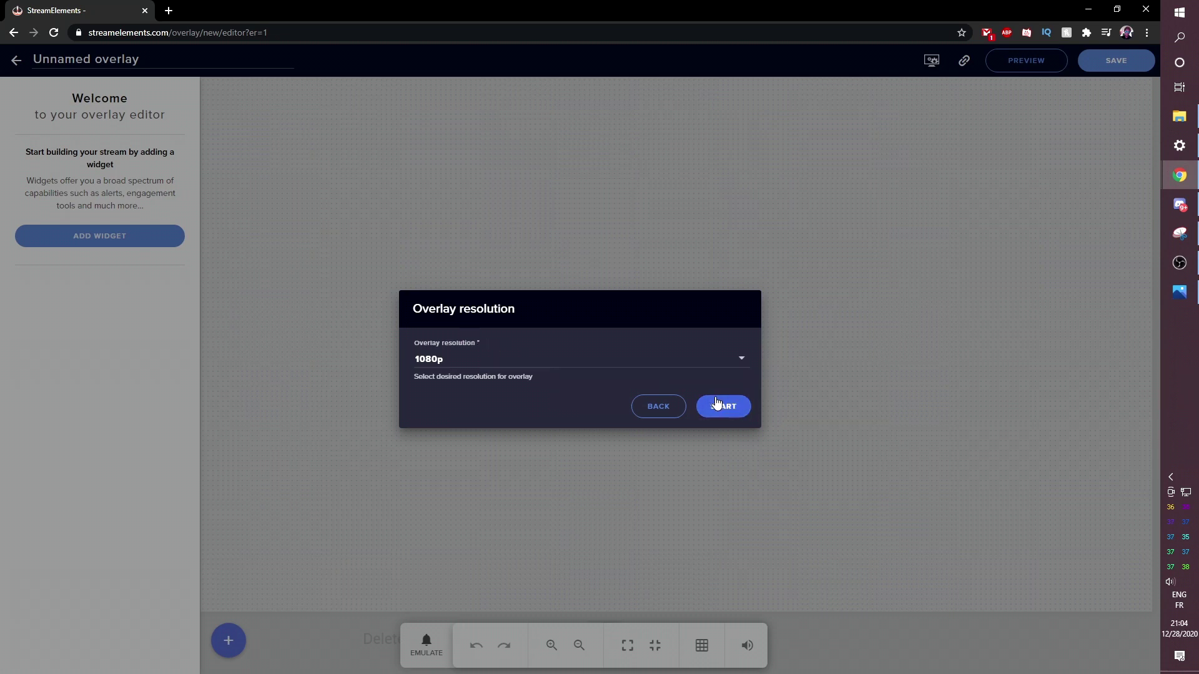
pyautogui.click(723, 407)
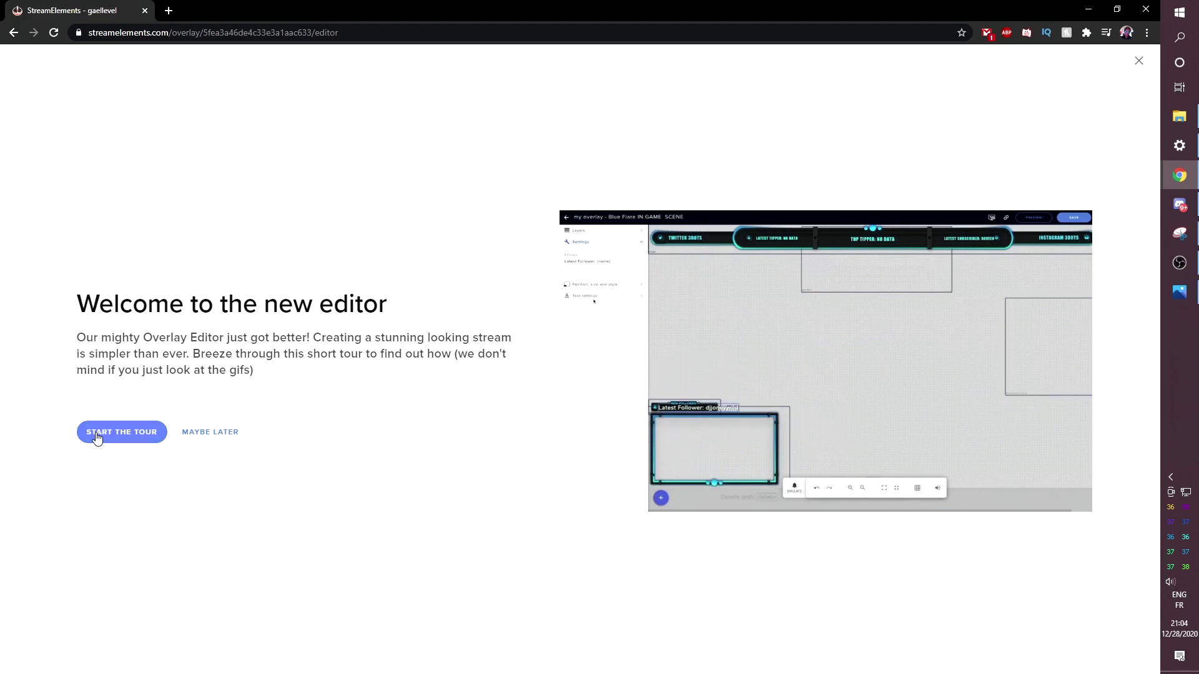
pyautogui.click(211, 432)
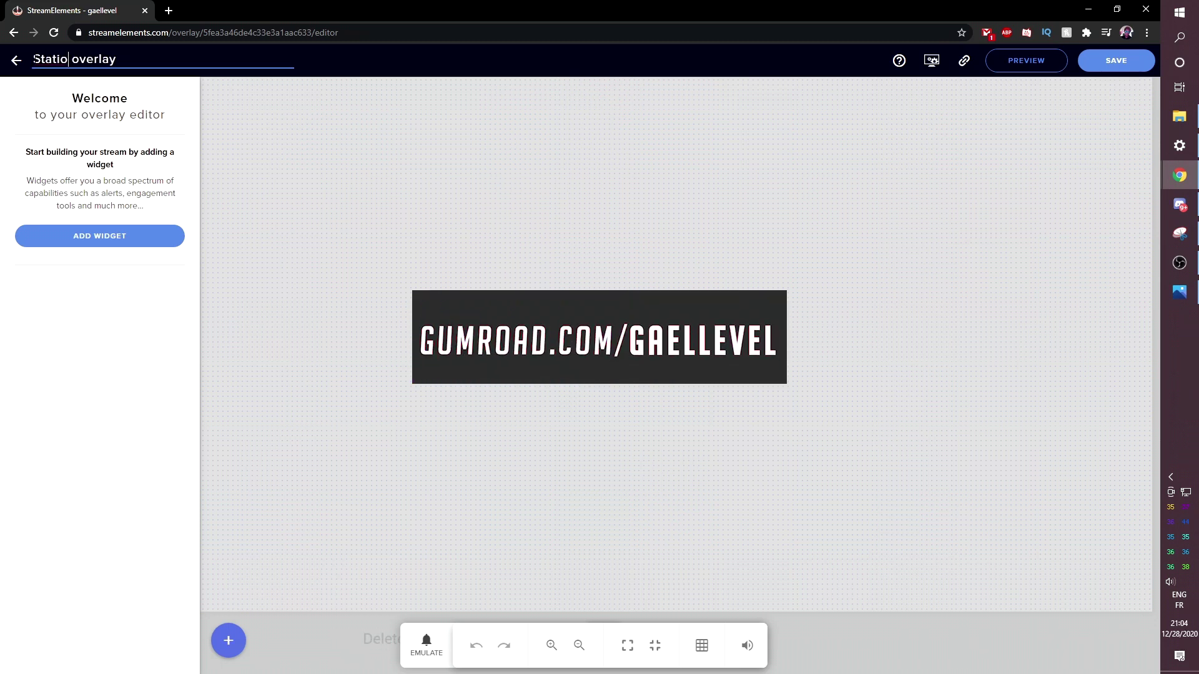
pyautogui.write('n')
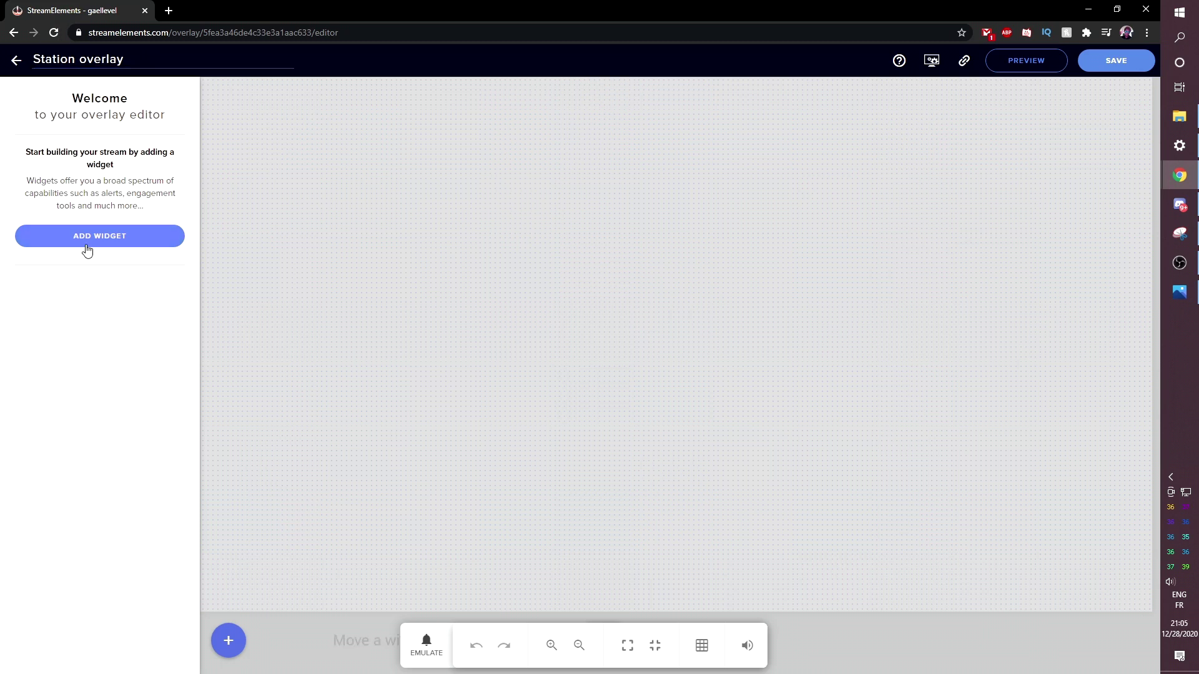
# - Add an empty image widget near the canvas centre and open the media library's Upload tab
pyautogui.click(87, 249)
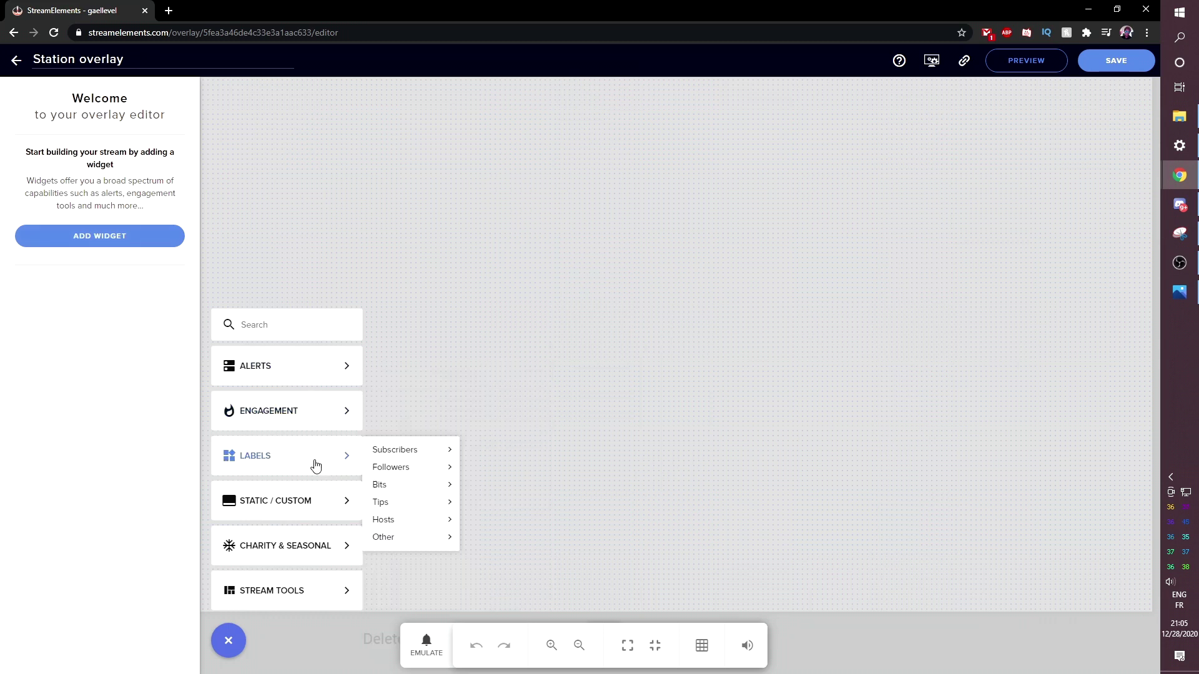
pyautogui.moveTo(306, 513)
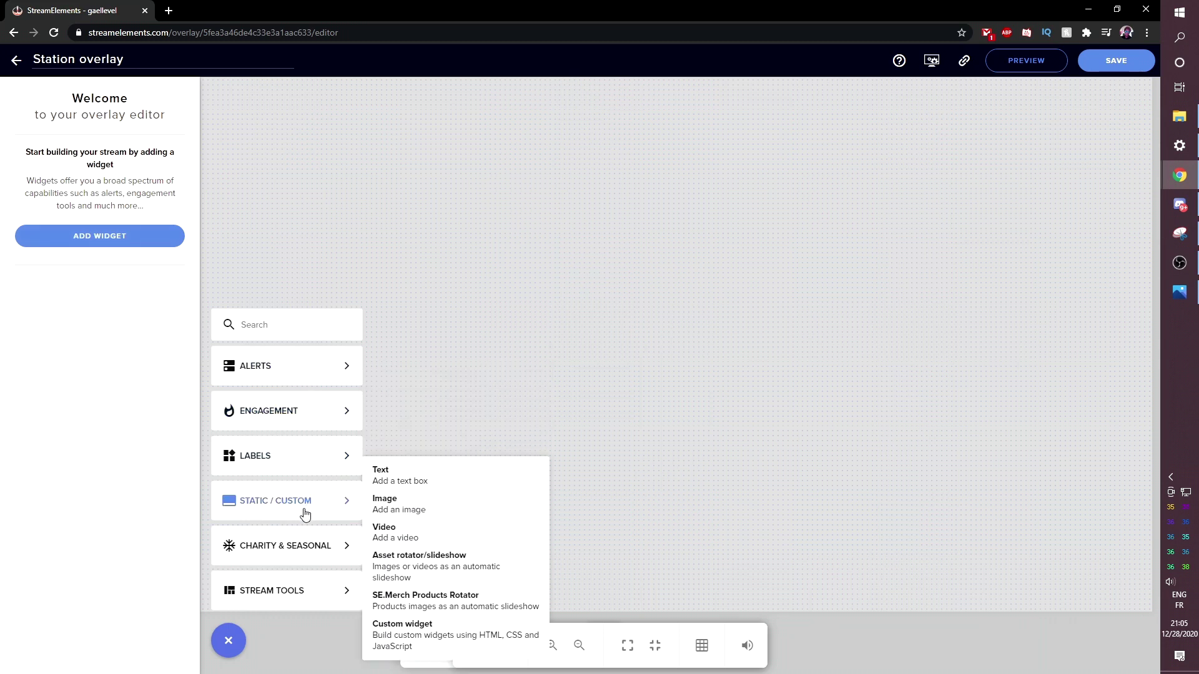
pyautogui.click(443, 515)
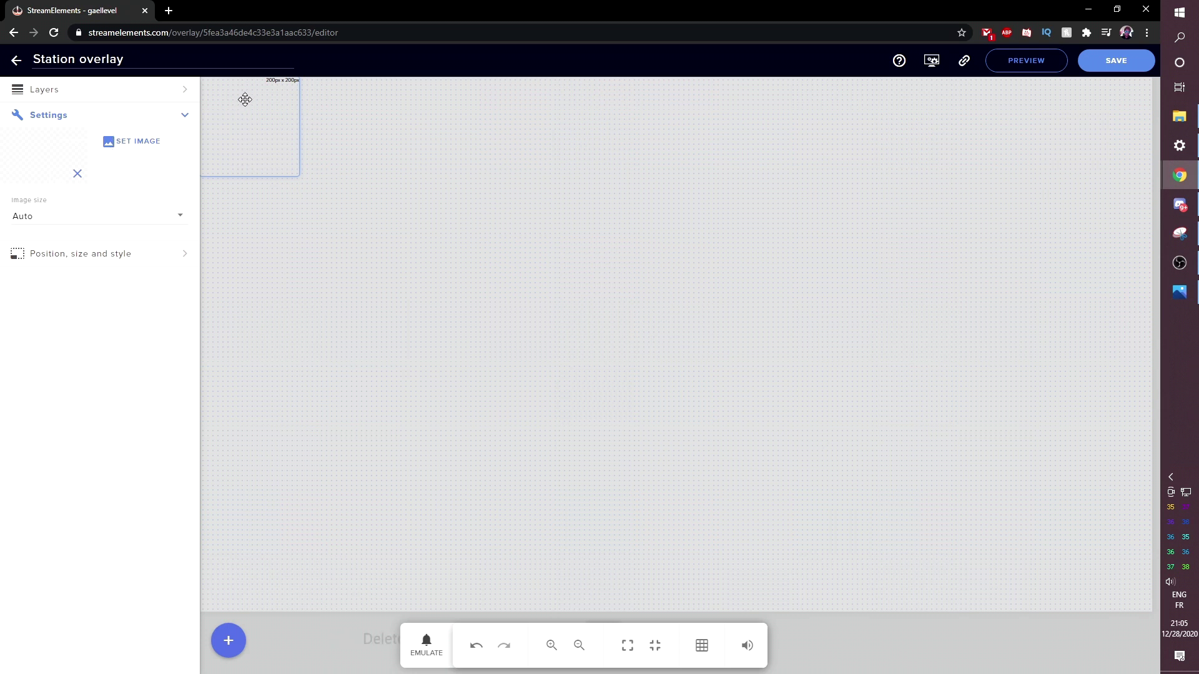
pyautogui.moveTo(245, 100); pyautogui.dragTo(585, 283)
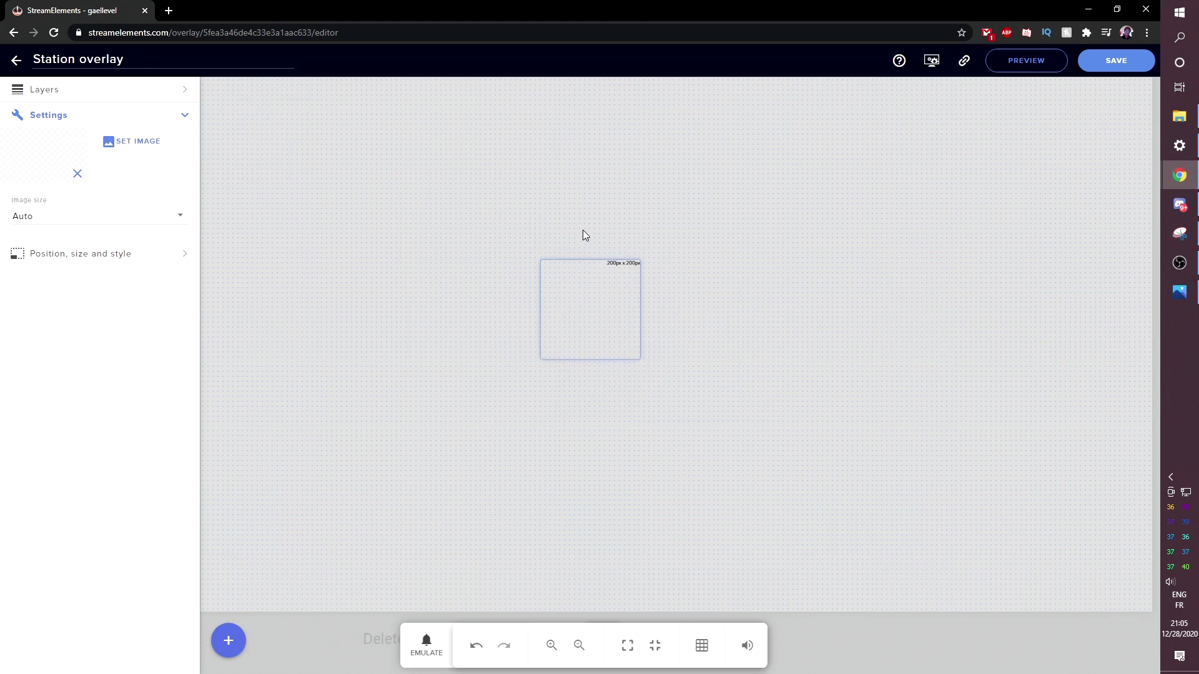
pyautogui.click(121, 143)
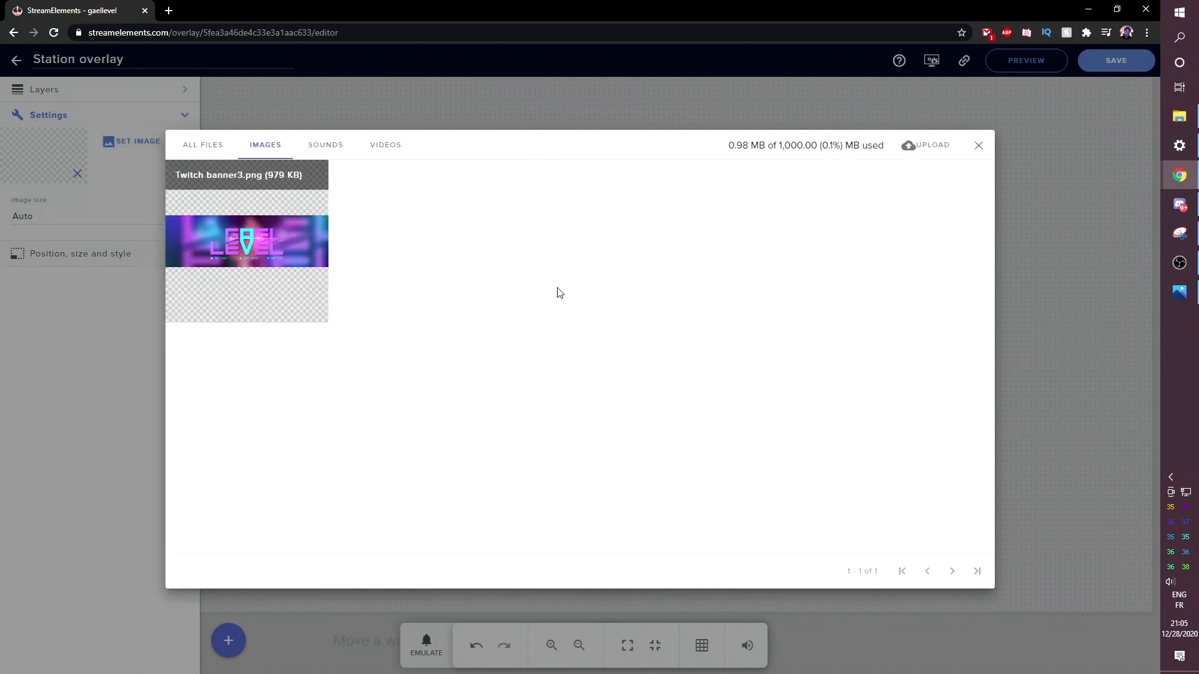
pyautogui.click(918, 146)
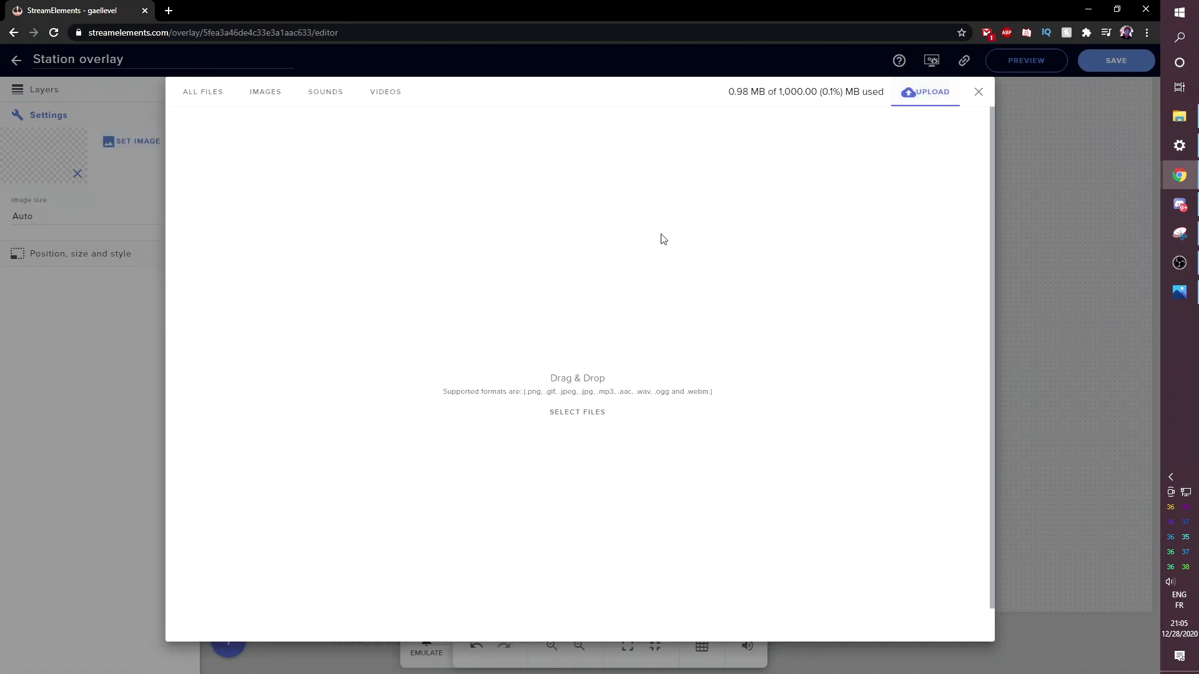
# - Drag Screen_Starting Soon.png from the STATION PNG folder into the browser's upload area
pyautogui.hotkey('alt', 'Tab')
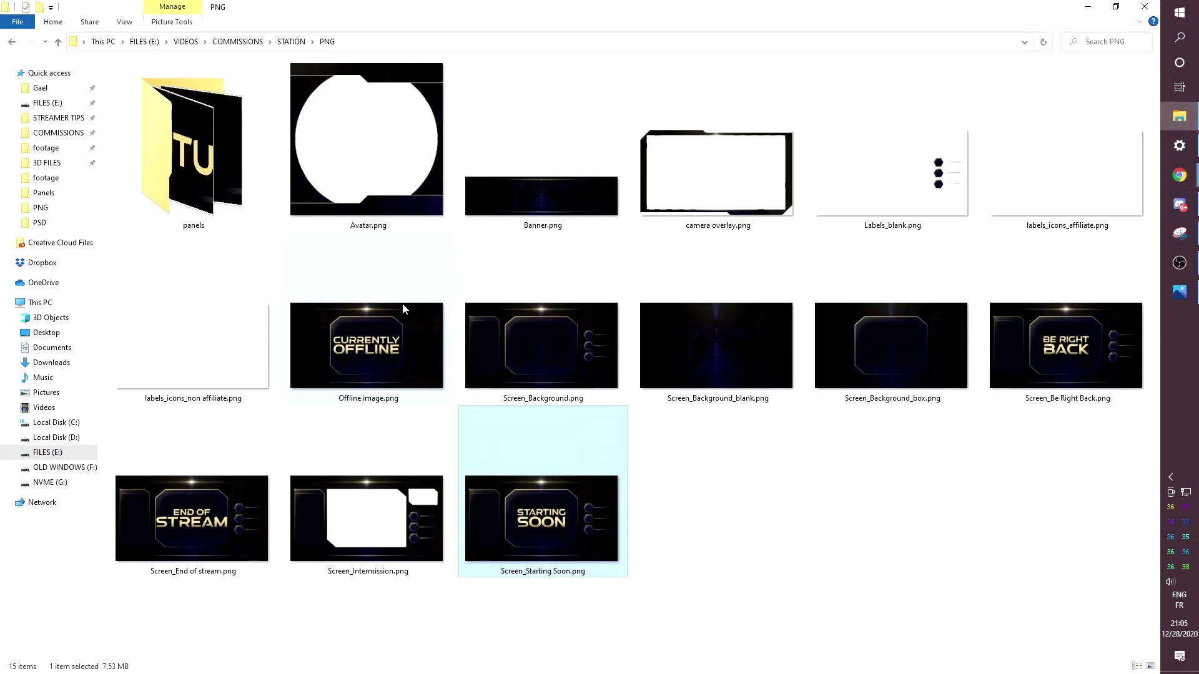
pyautogui.click(854, 482)
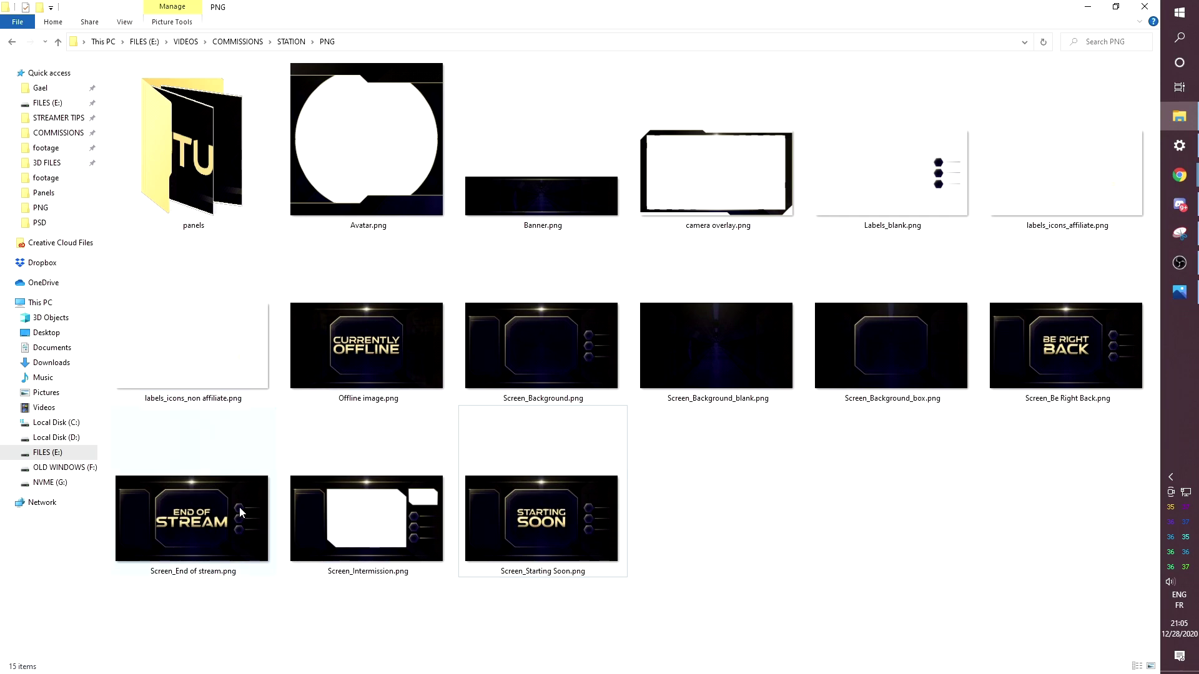
pyautogui.moveTo(520, 531); pyautogui.dragTo(564, 382)
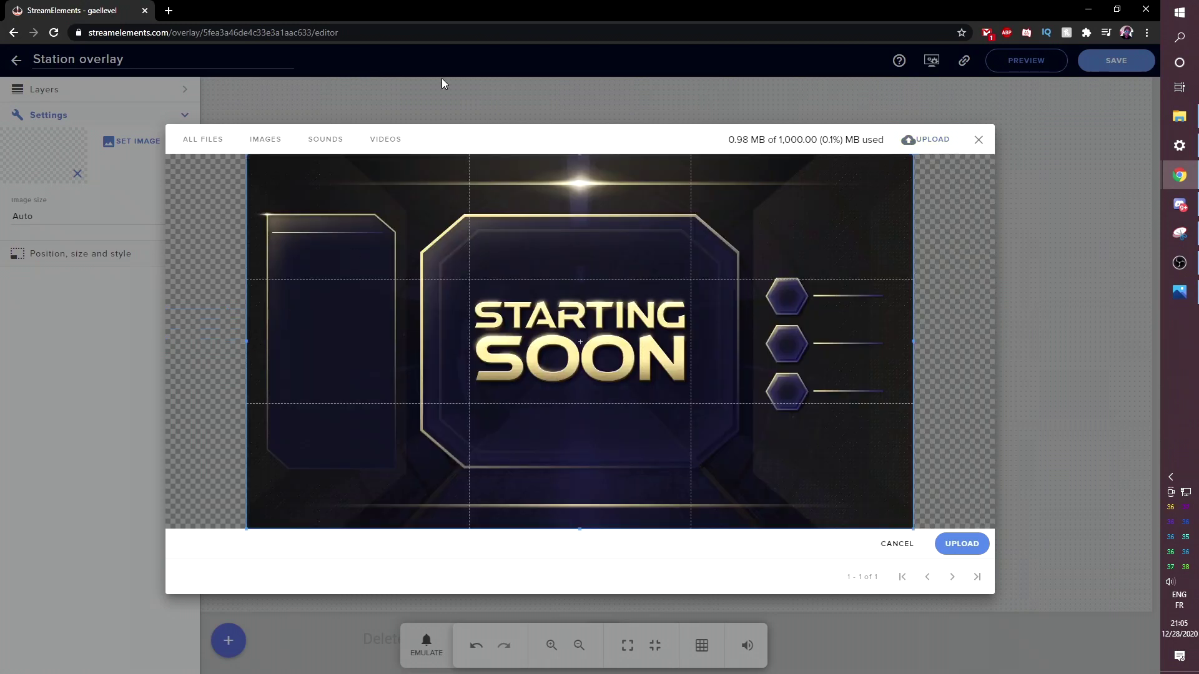
# - Upload Screen_Starting Soon.png and apply it to the image widget
pyautogui.click(962, 552)
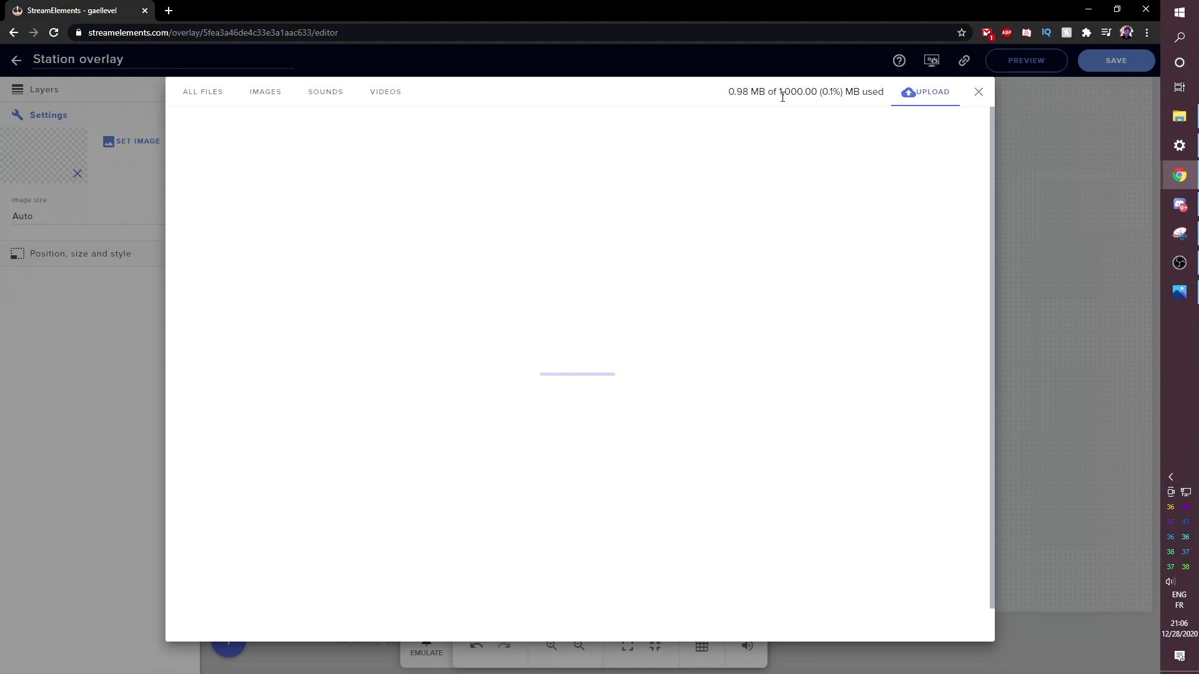
pyautogui.moveTo(211, 246)
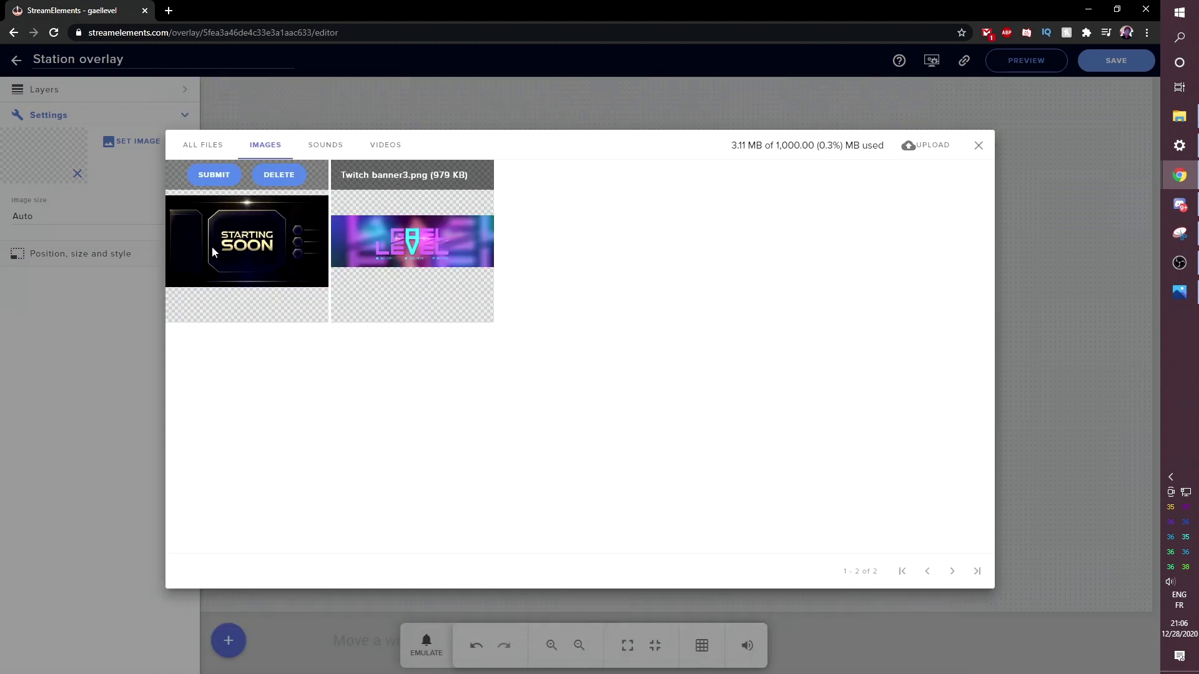
pyautogui.click(215, 176)
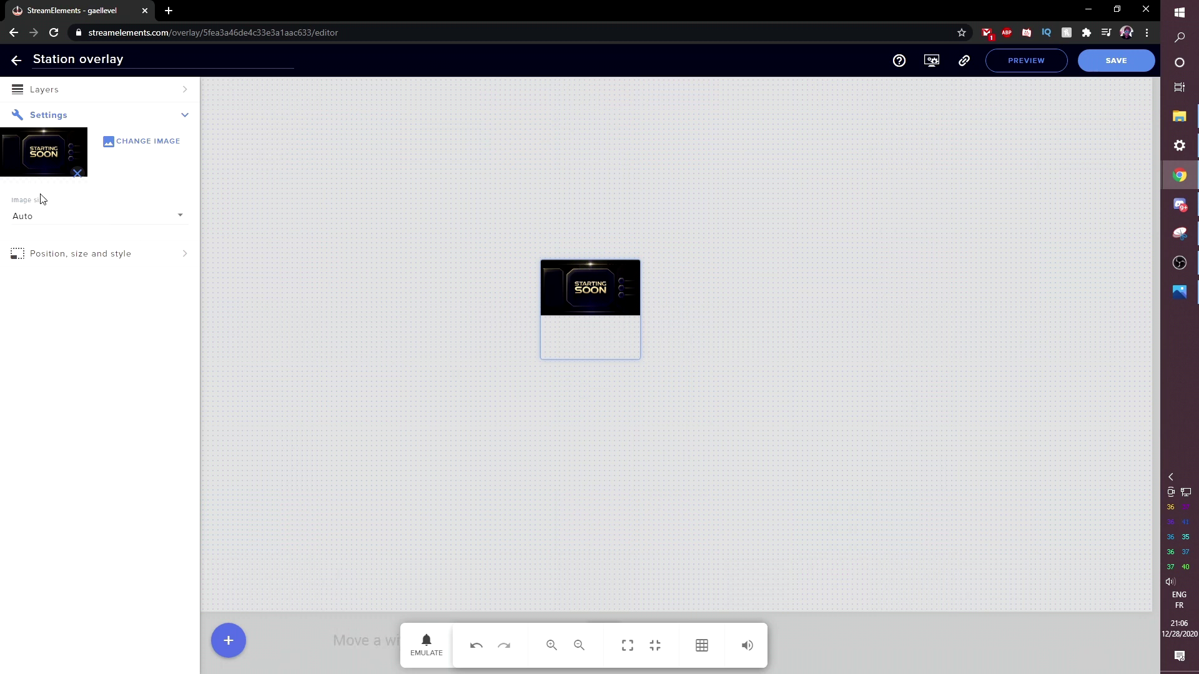
# - Resize the Starting Soon image widget to 1920 by 1080 pixels
pyautogui.click(79, 262)
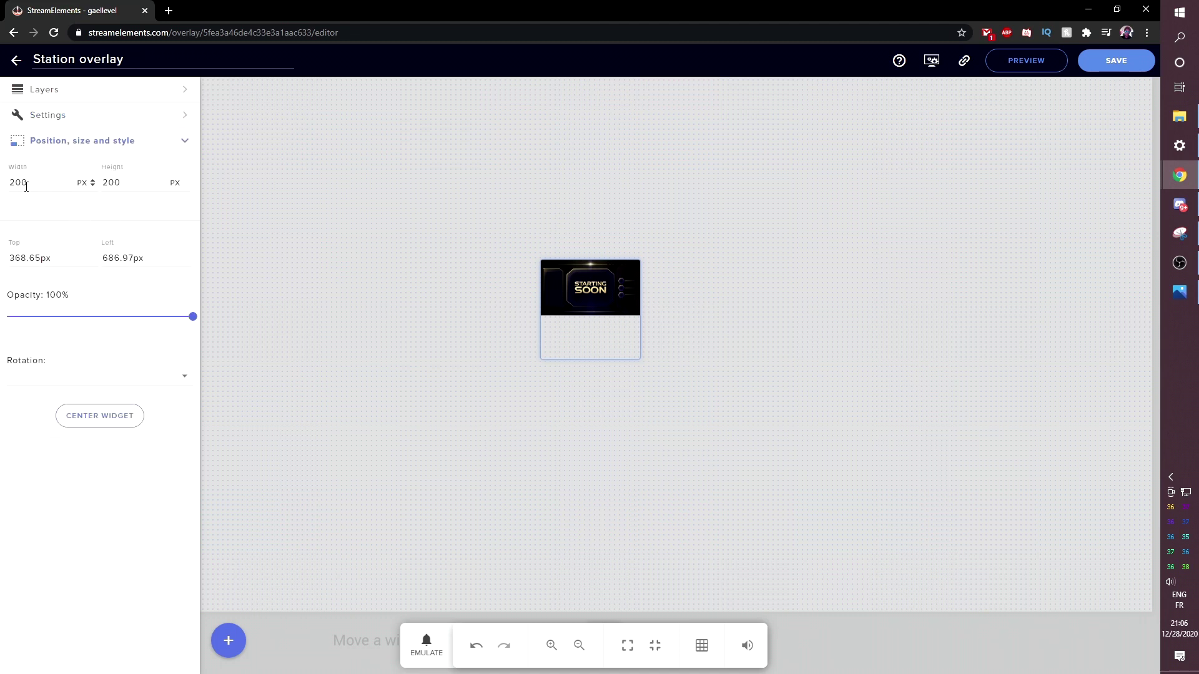
pyautogui.moveTo(26, 186); pyautogui.dragTo(13, 184)
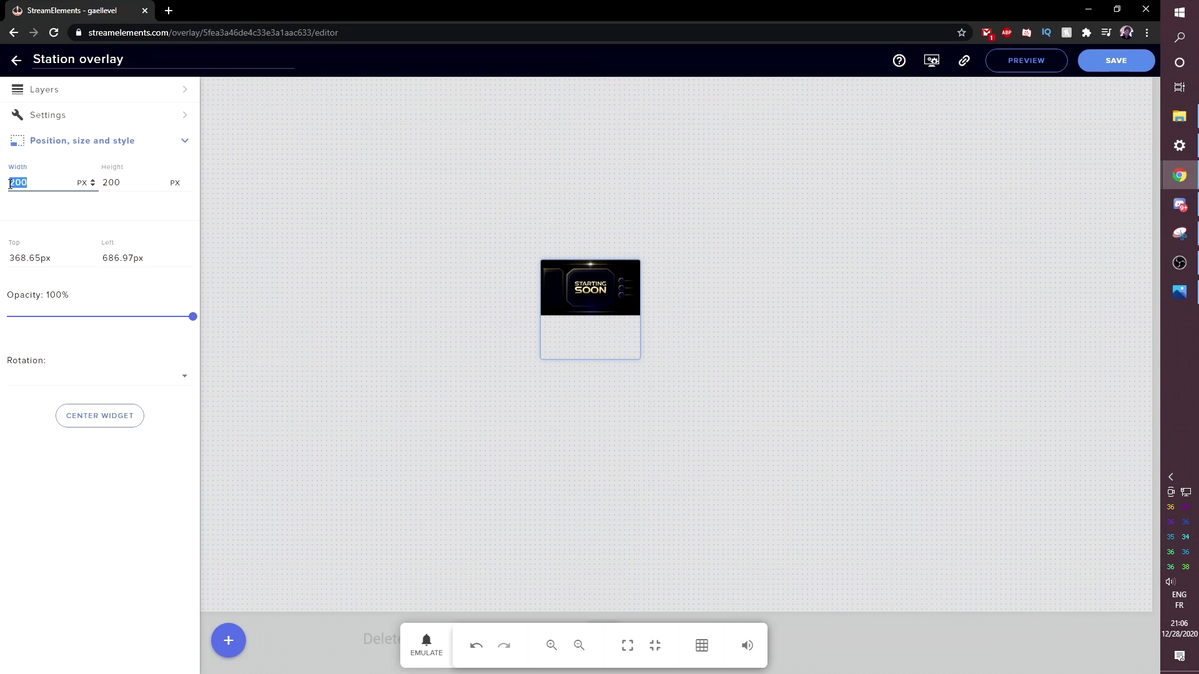
pyautogui.press('BackSpace')
pyautogui.write('19')
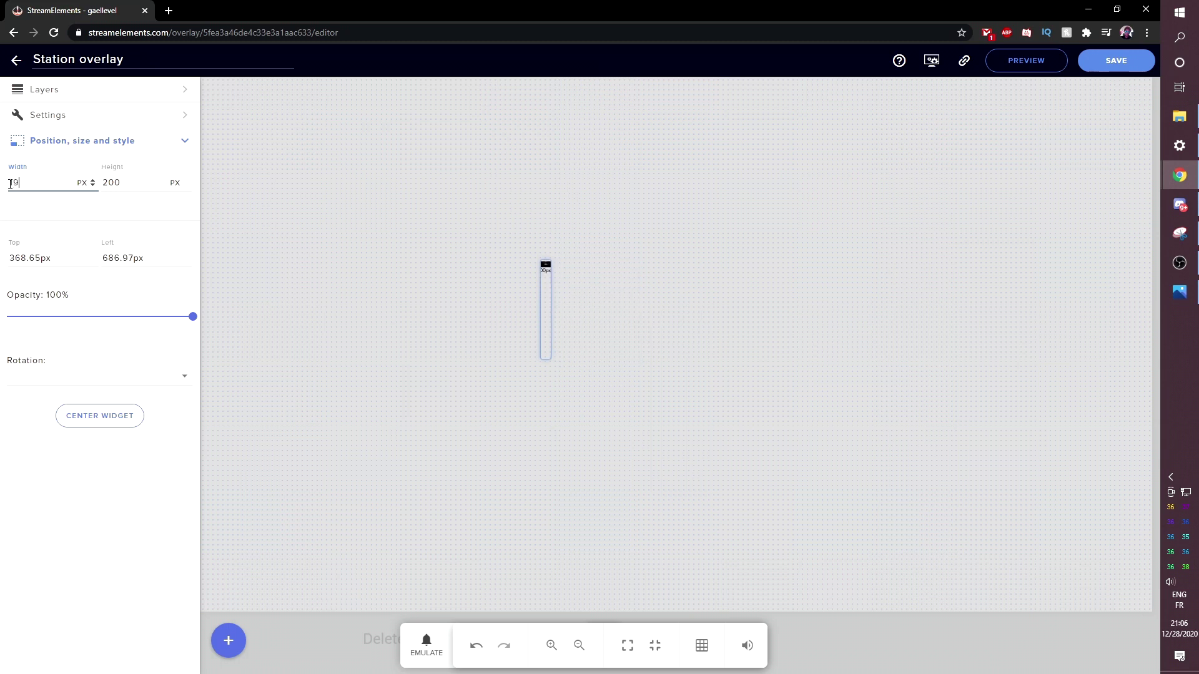
pyautogui.write('20')
pyautogui.press('Tab')
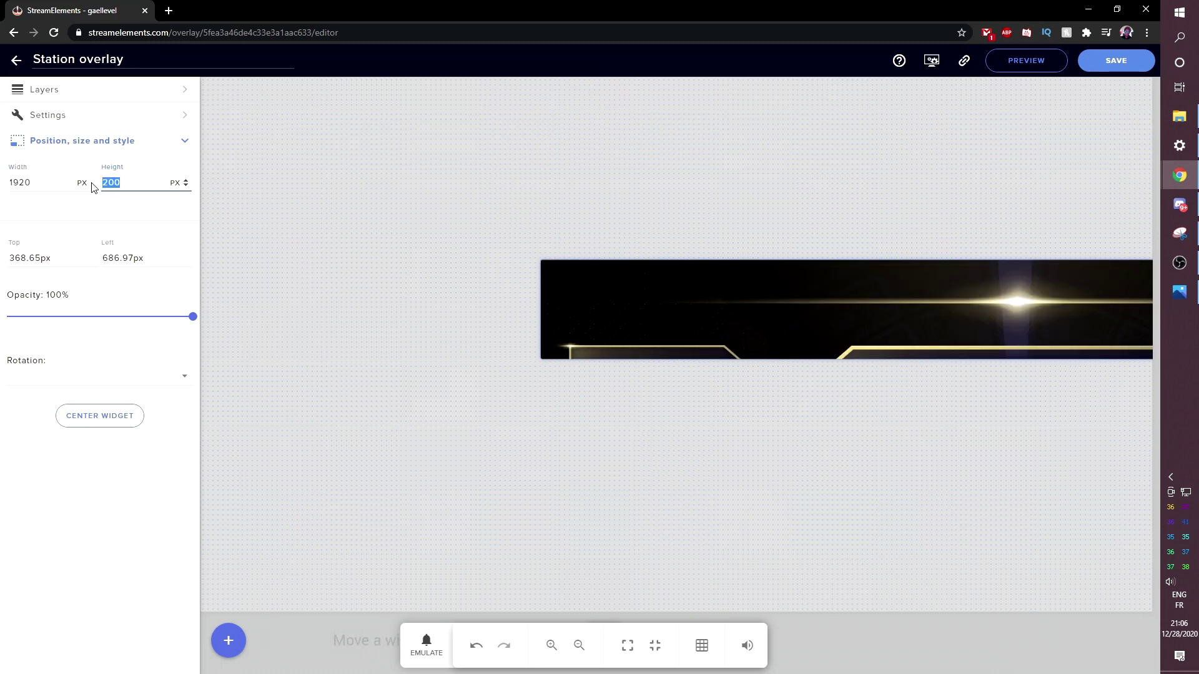
pyautogui.write('1080')
# - Snap the full-size image to Top 0, Left 0 and collapse the side panels
pyautogui.moveTo(827, 500); pyautogui.dragTo(488, 319)
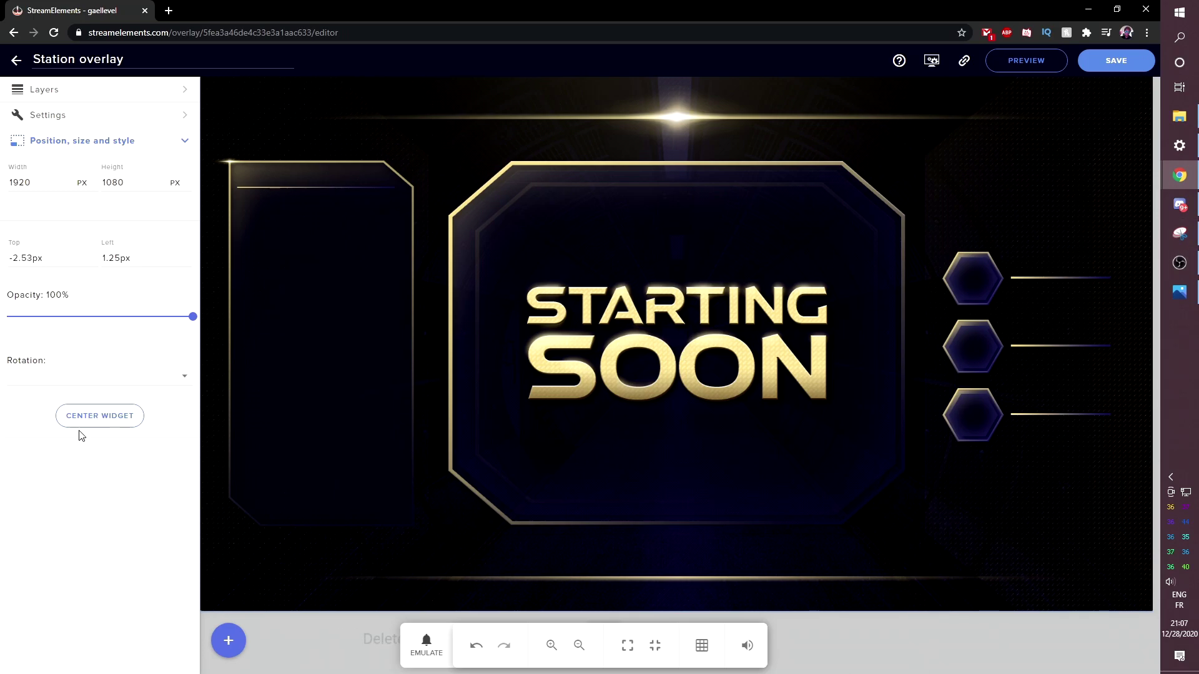
pyautogui.moveTo(487, 293)
pyautogui.mouseDown()
pyautogui.moveTo(623, 185)
pyautogui.moveTo(907, 238)
pyautogui.moveTo(497, 274)
pyautogui.mouseUp()
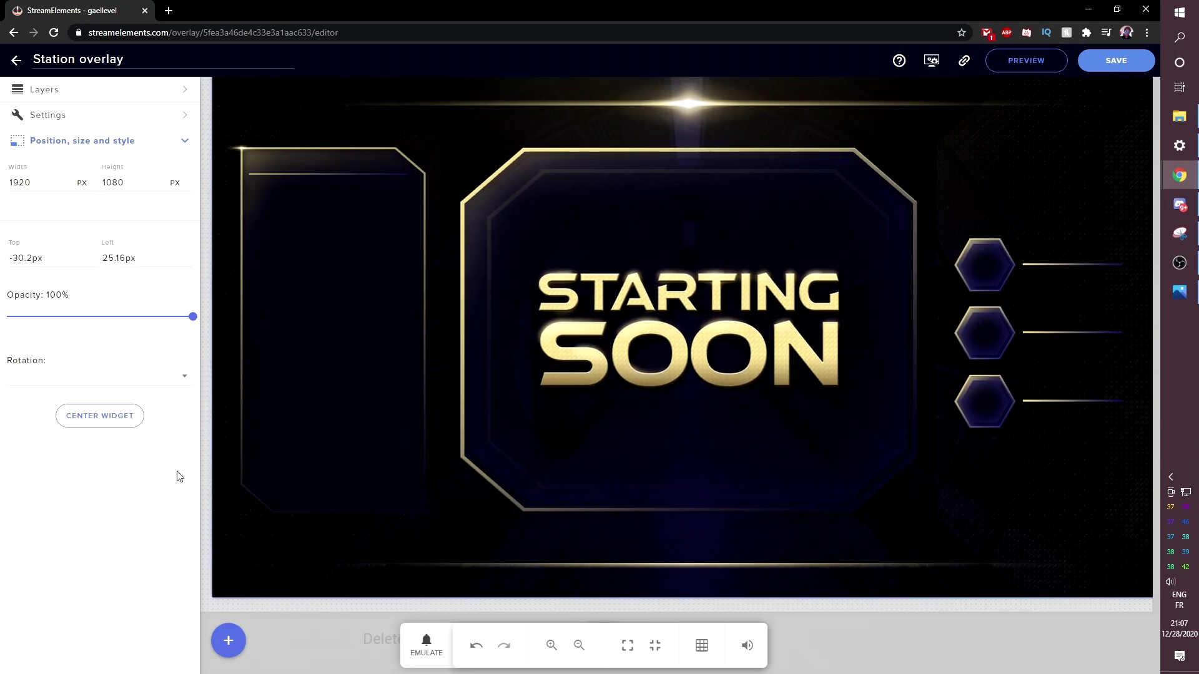
pyautogui.click(93, 416)
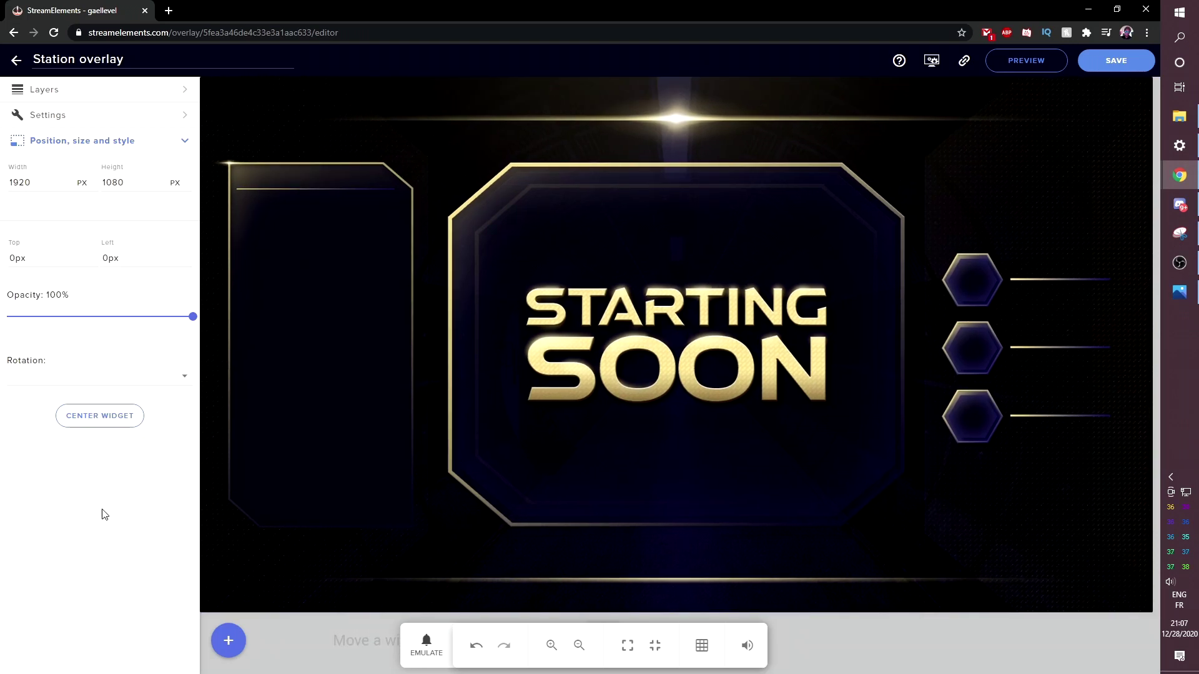
pyautogui.click(188, 143)
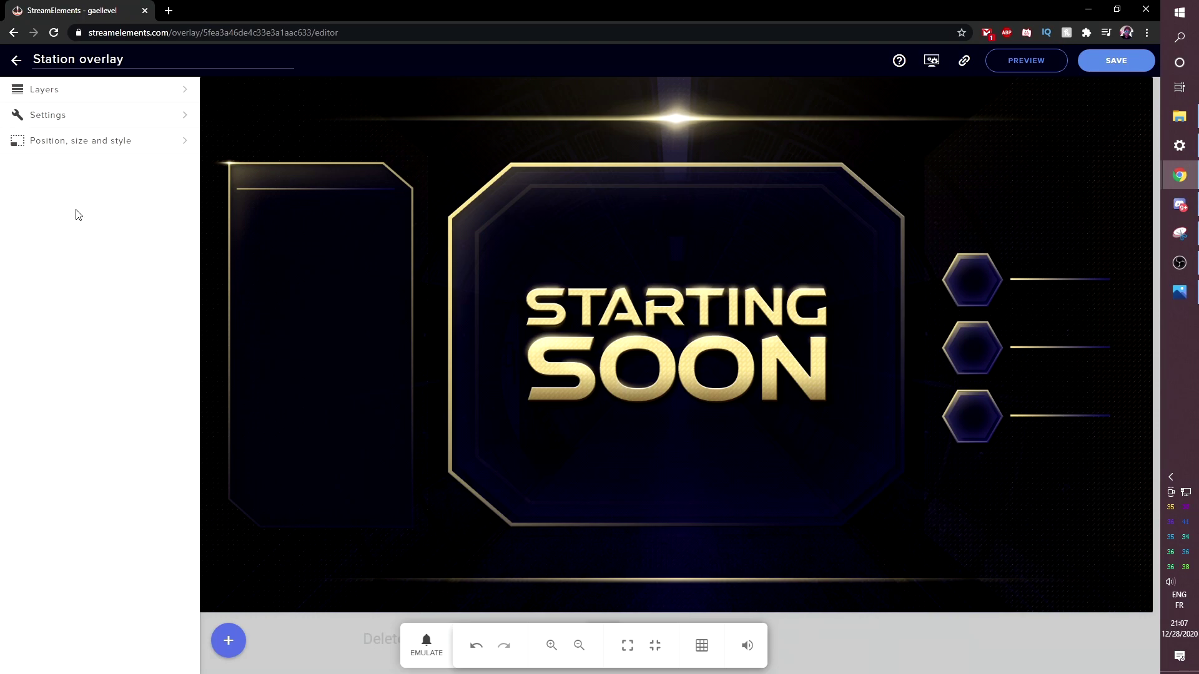
pyautogui.click(62, 93)
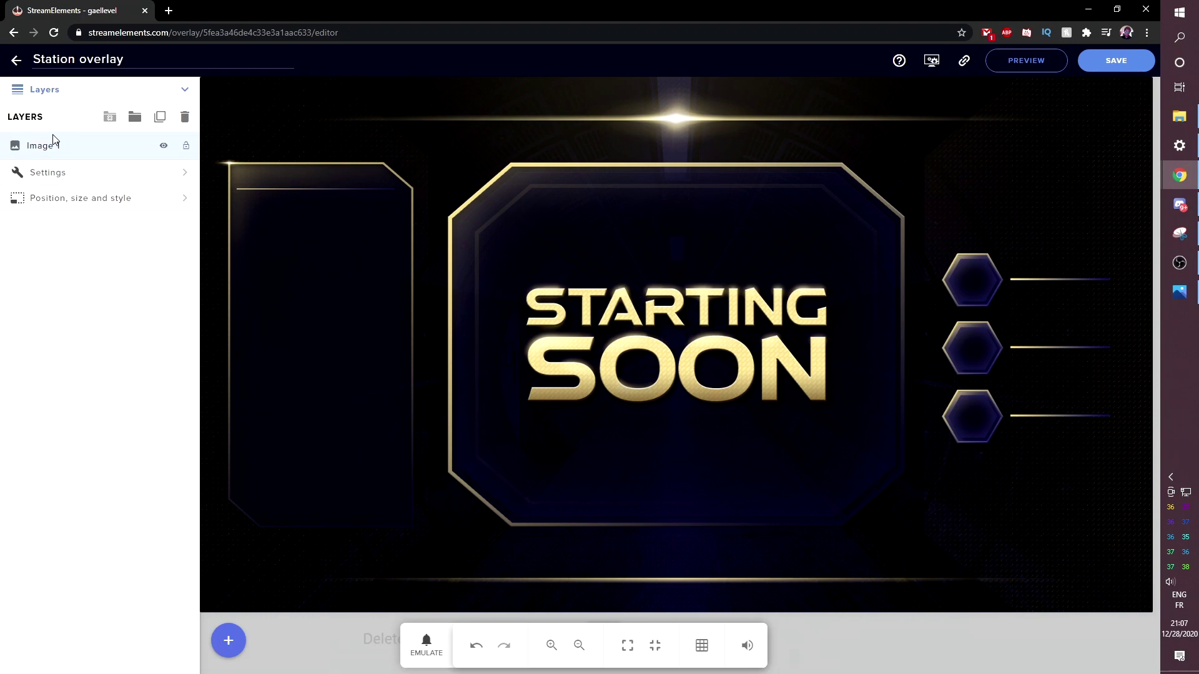
pyautogui.click(185, 89)
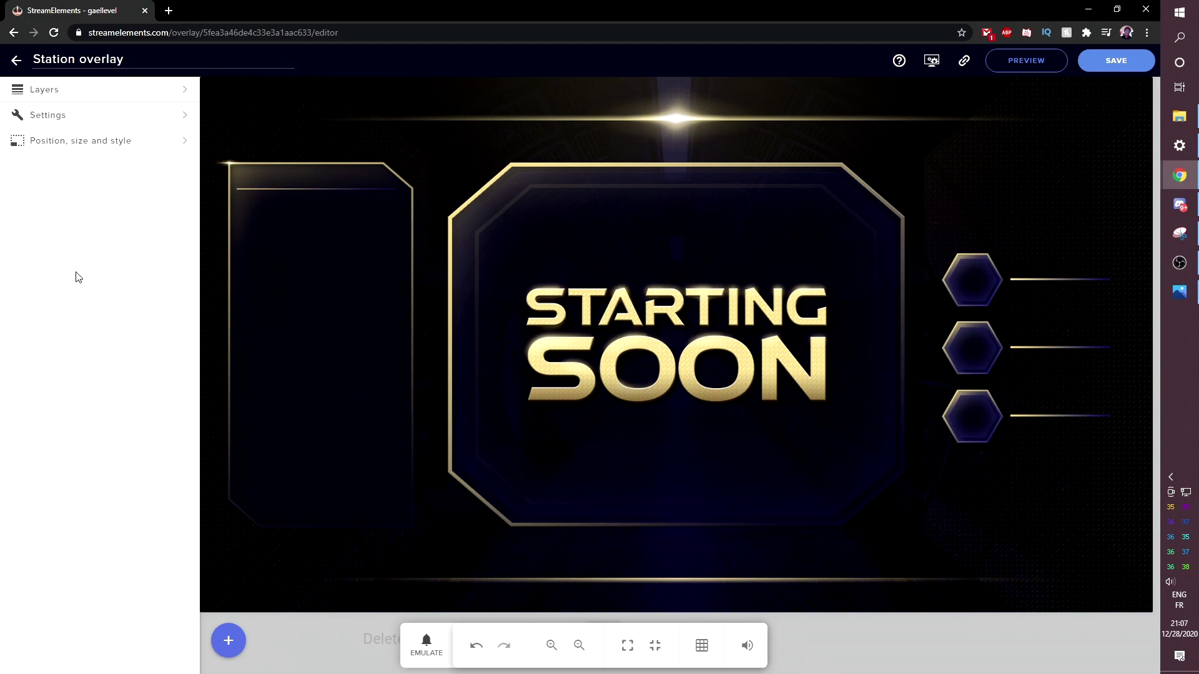
# - Add a stream chat widget, fit it into the left gold frame, and keep the Dark chat theme
pyautogui.click(229, 641)
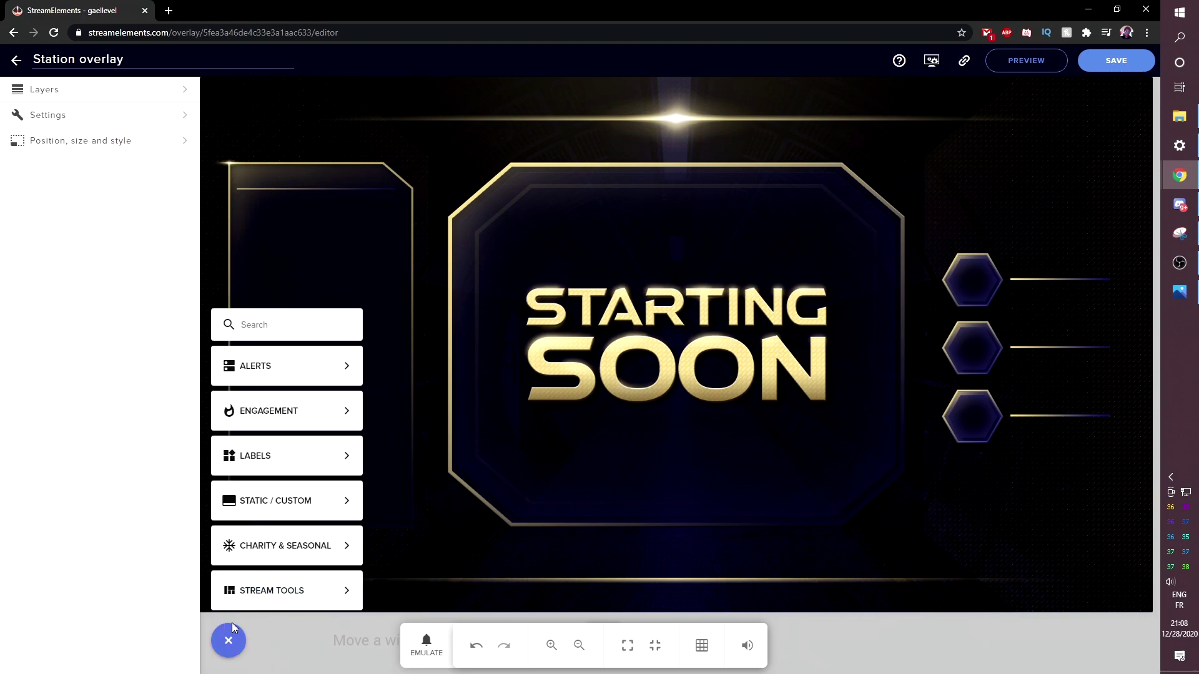
pyautogui.moveTo(307, 540)
pyautogui.moveTo(256, 606)
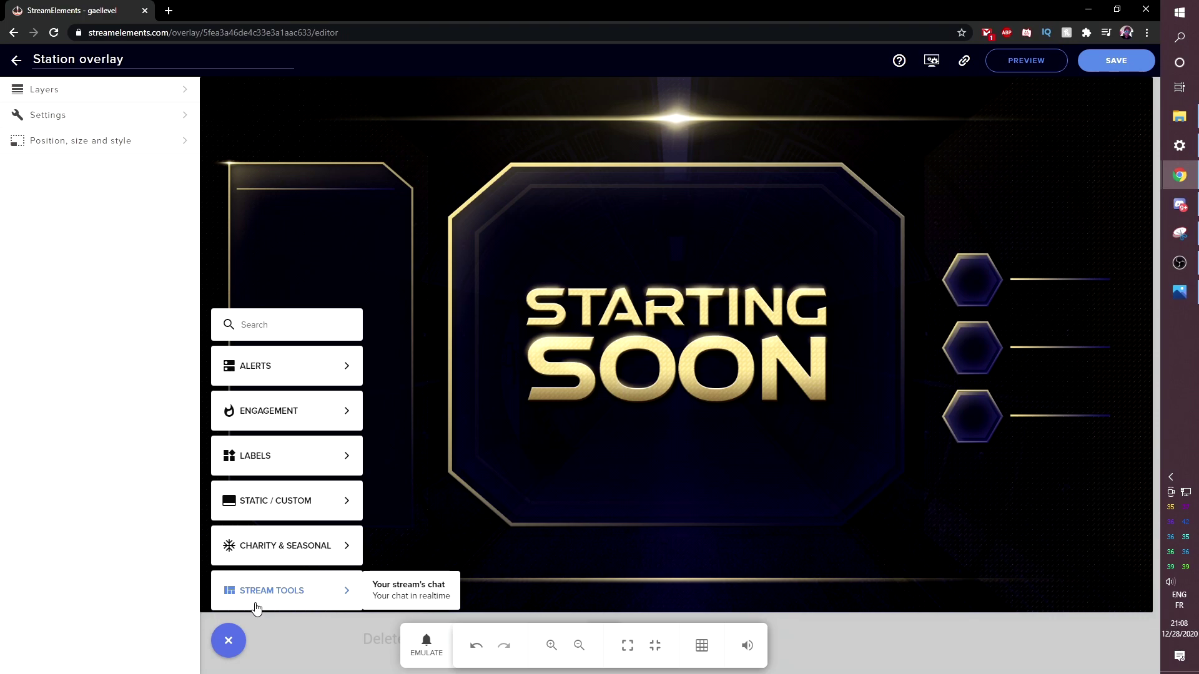
pyautogui.click(403, 590)
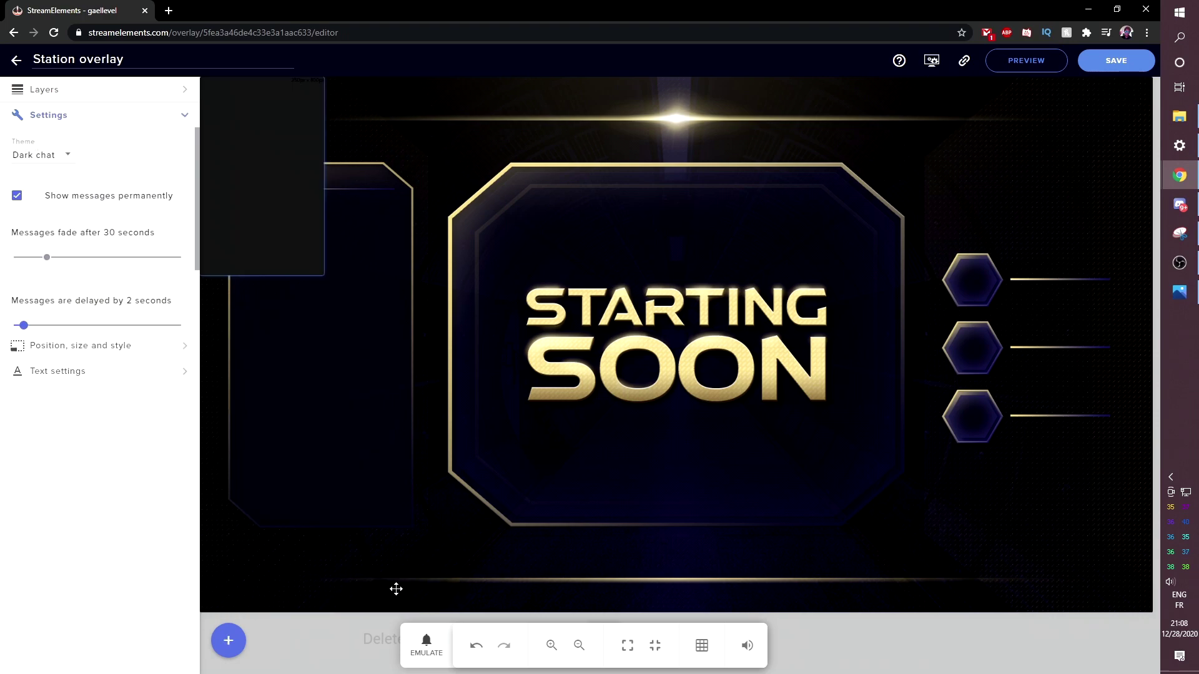
pyautogui.moveTo(235, 141); pyautogui.dragTo(271, 257)
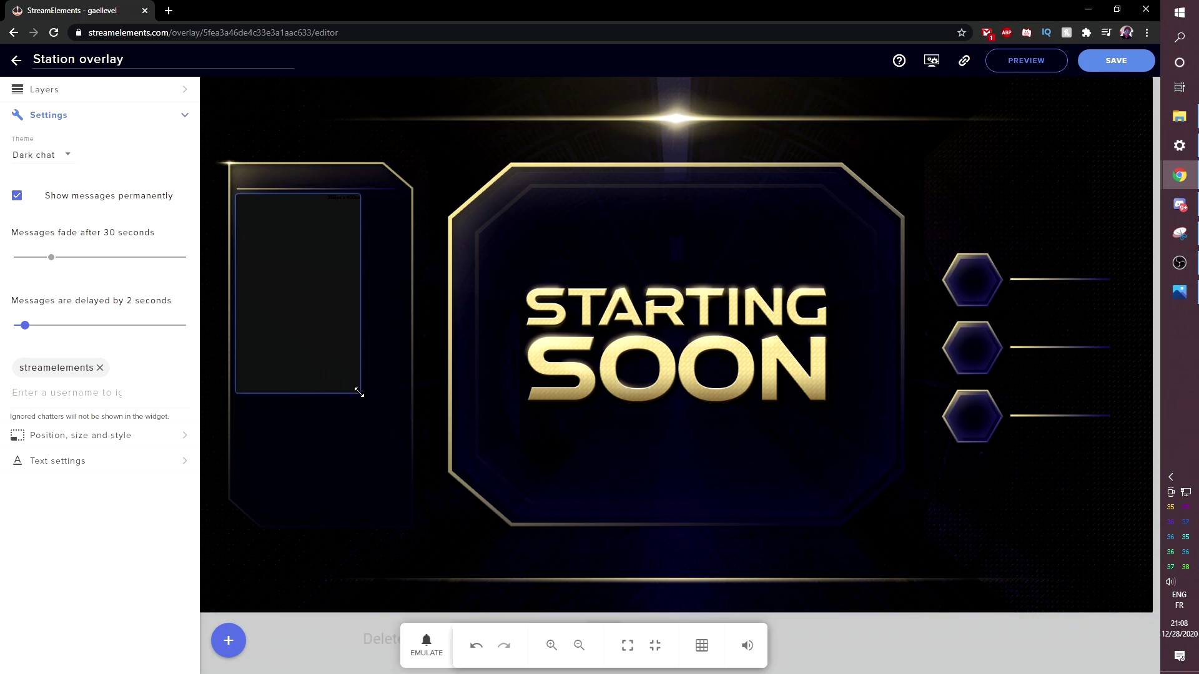
pyautogui.moveTo(360, 393); pyautogui.dragTo(406, 497)
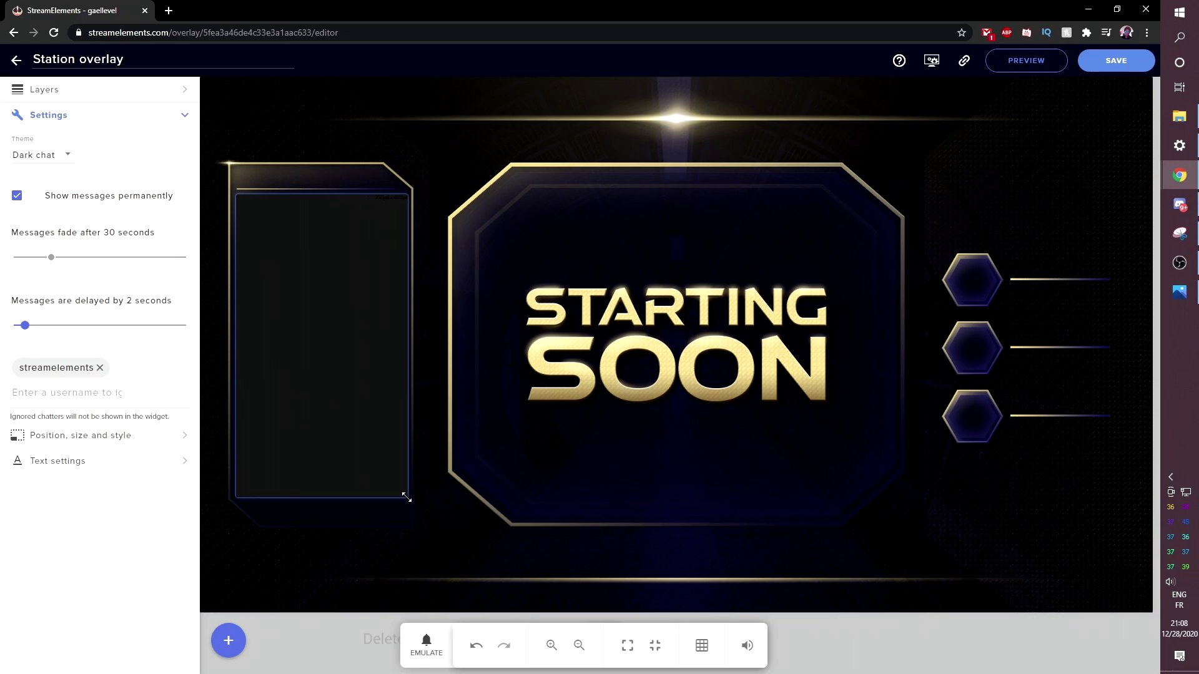
pyautogui.moveTo(237, 348); pyautogui.dragTo(233, 330)
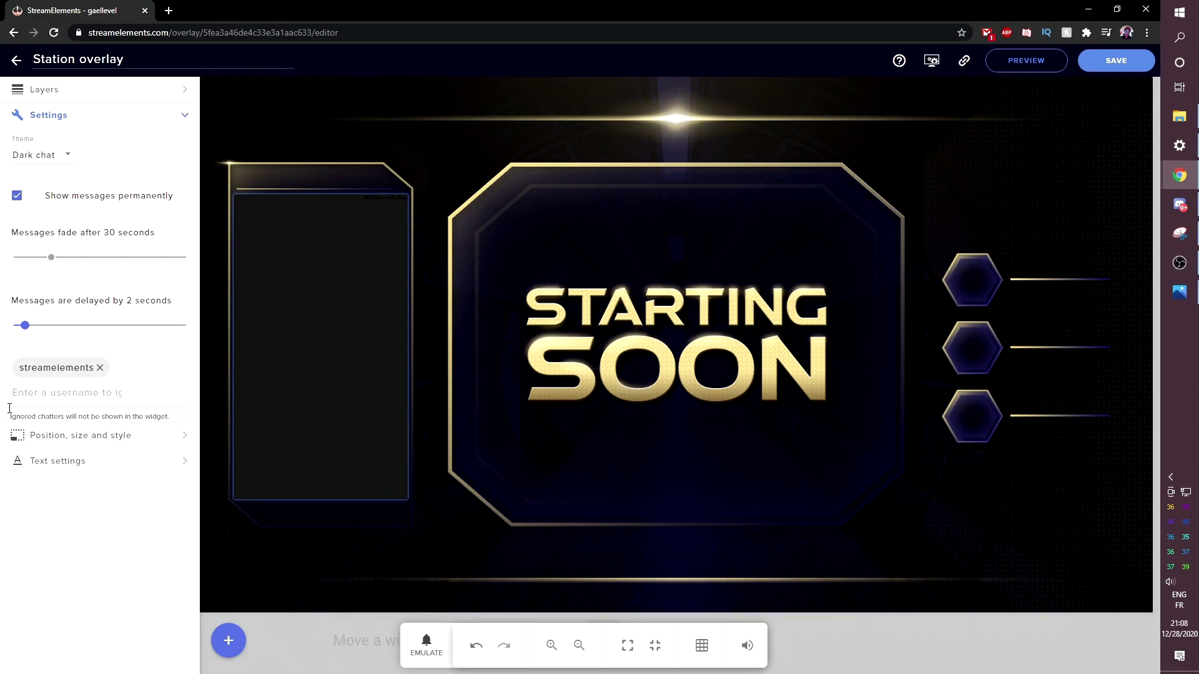
pyautogui.click(63, 156)
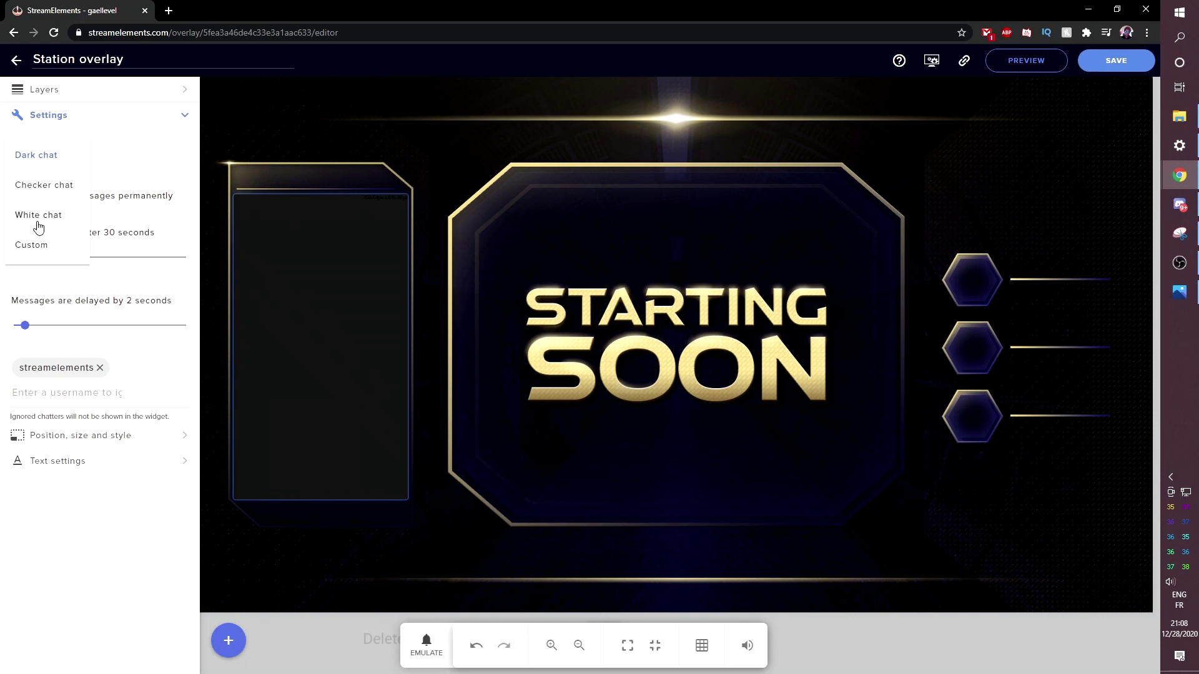
pyautogui.click(88, 509)
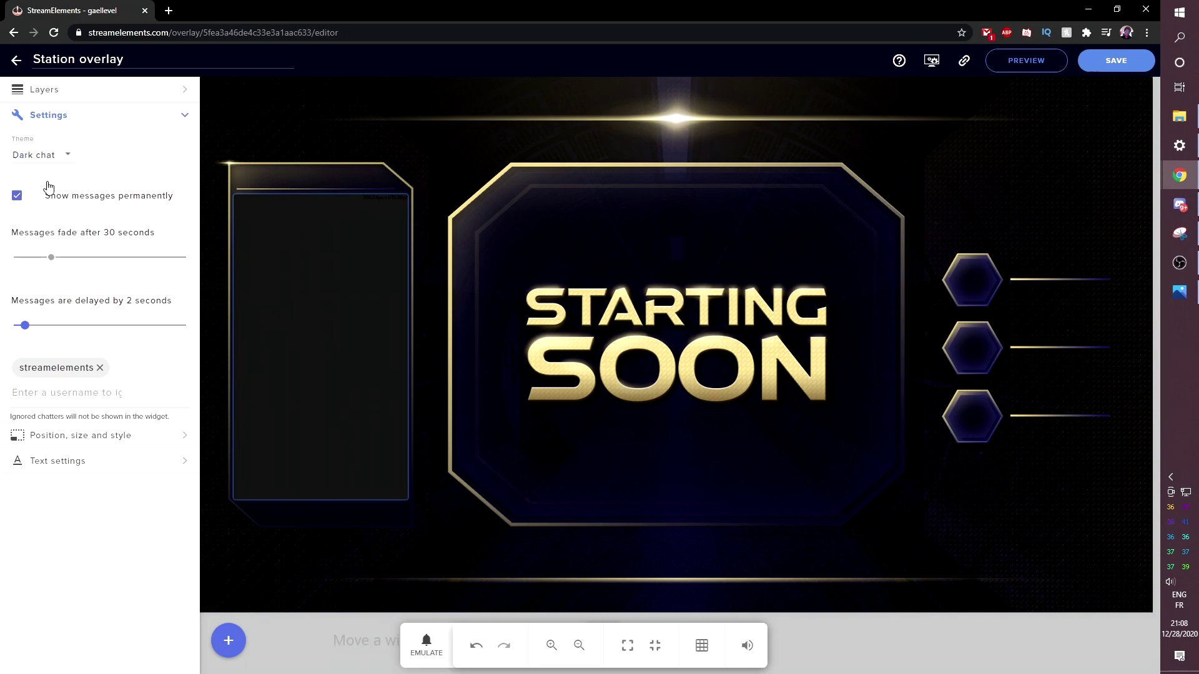
# - Send a test message on the Twitch channel in a new tab, then return to StreamElements
pyautogui.click(169, 11)
pyautogui.write('TW')
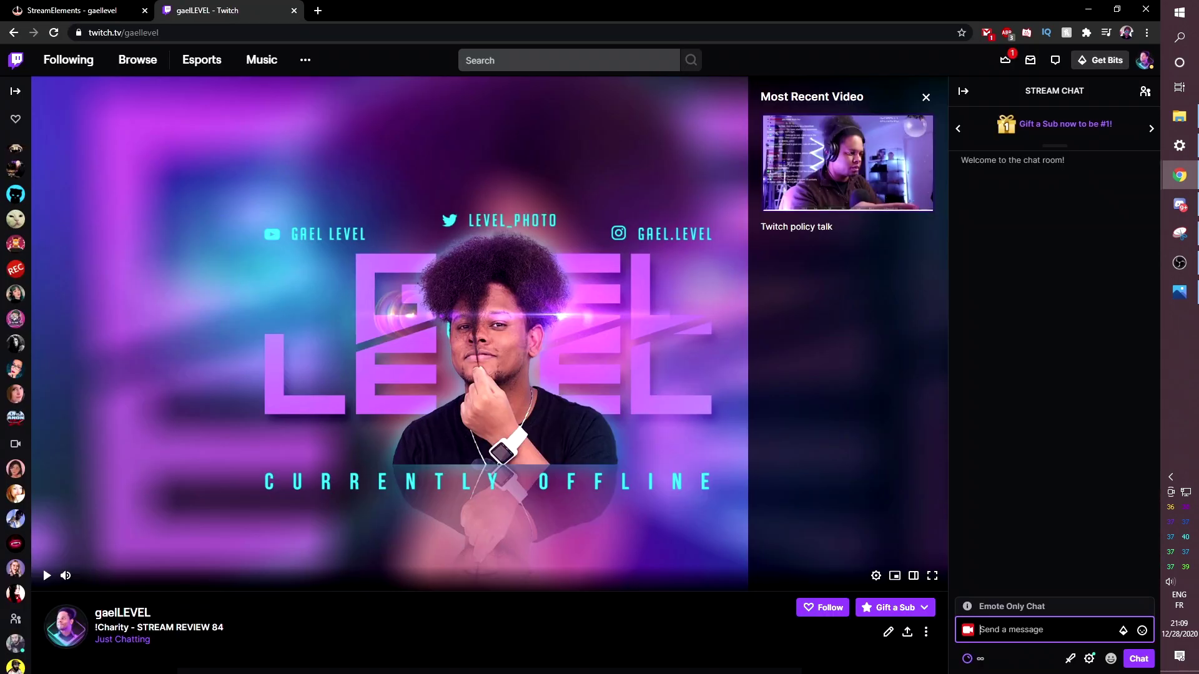
pyautogui.click(7, 11)
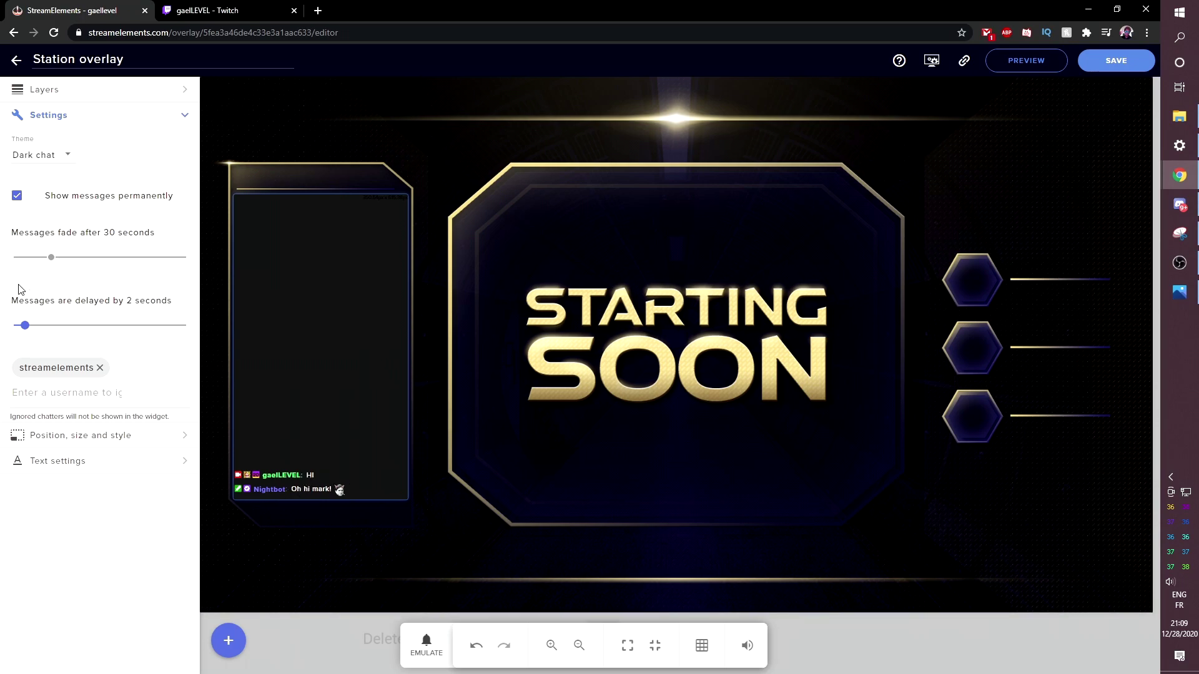
# - Set the chat widget's text size to 15 in its Text settings
pyautogui.click(164, 473)
pyautogui.scroll(-1, 80, 560)
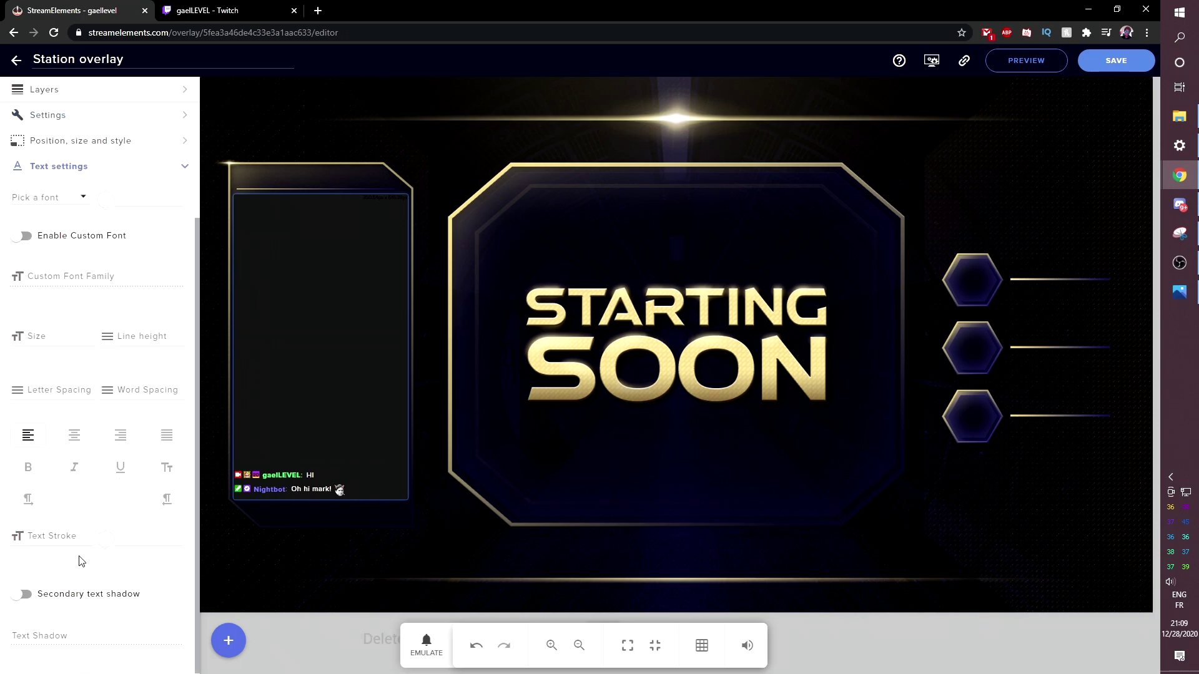
pyautogui.click(90, 334)
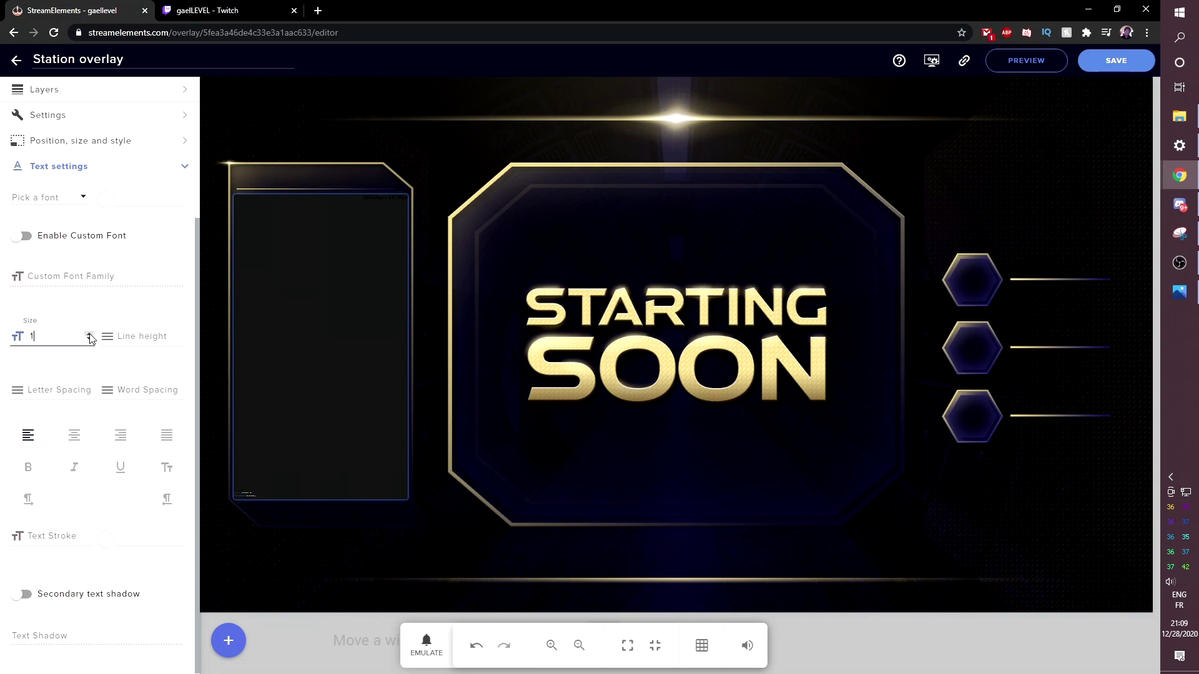
pyautogui.write('9')
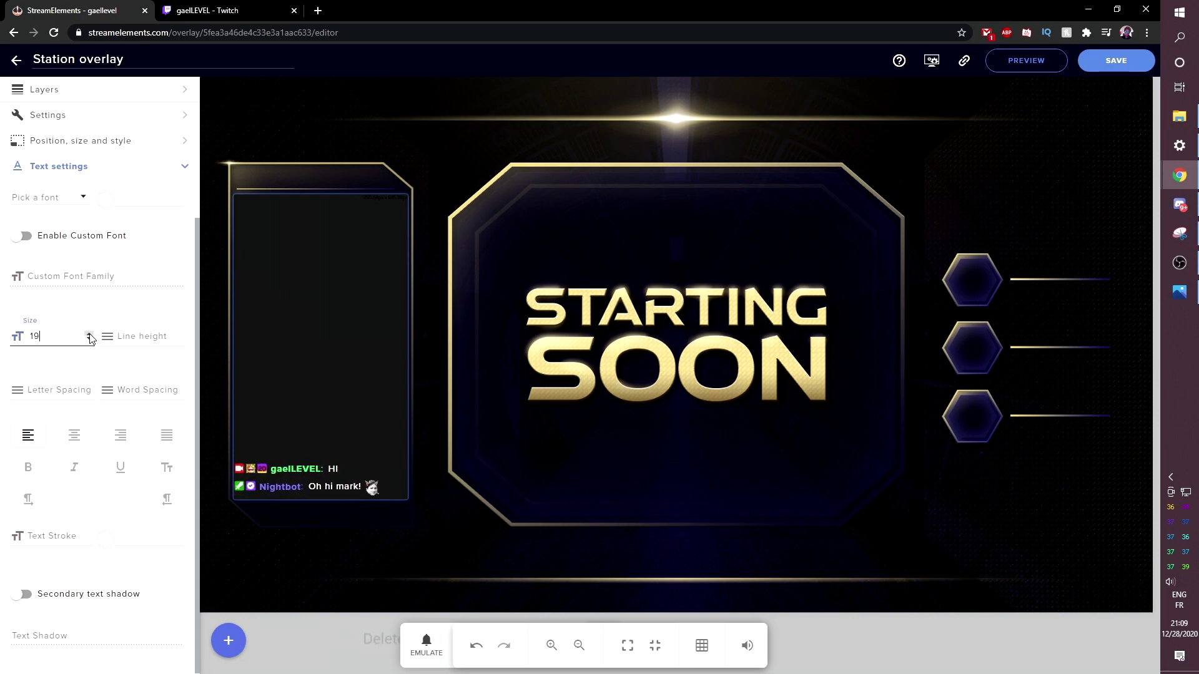
pyautogui.click(89, 338)
pyautogui.click(90, 339)
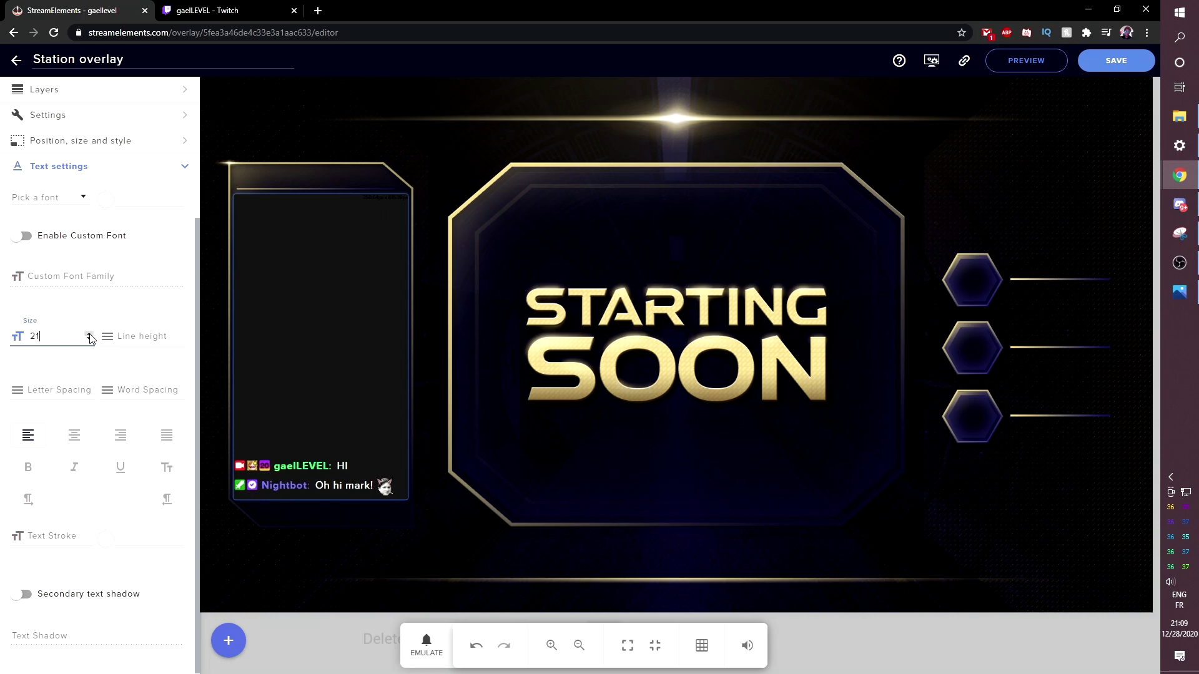
pyautogui.click(89, 339)
pyautogui.click(89, 339)
pyautogui.click(226, 643)
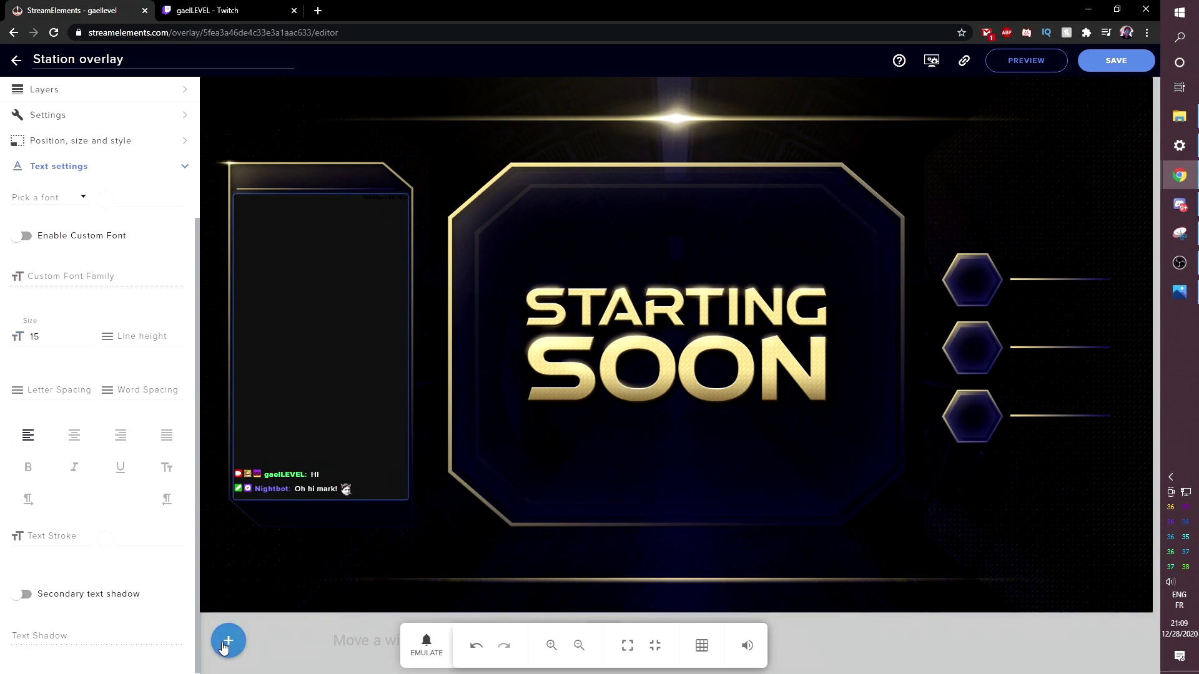
# - Browse the add-widget categories and check the overlay PNG folder in File Explorer
pyautogui.moveTo(278, 461)
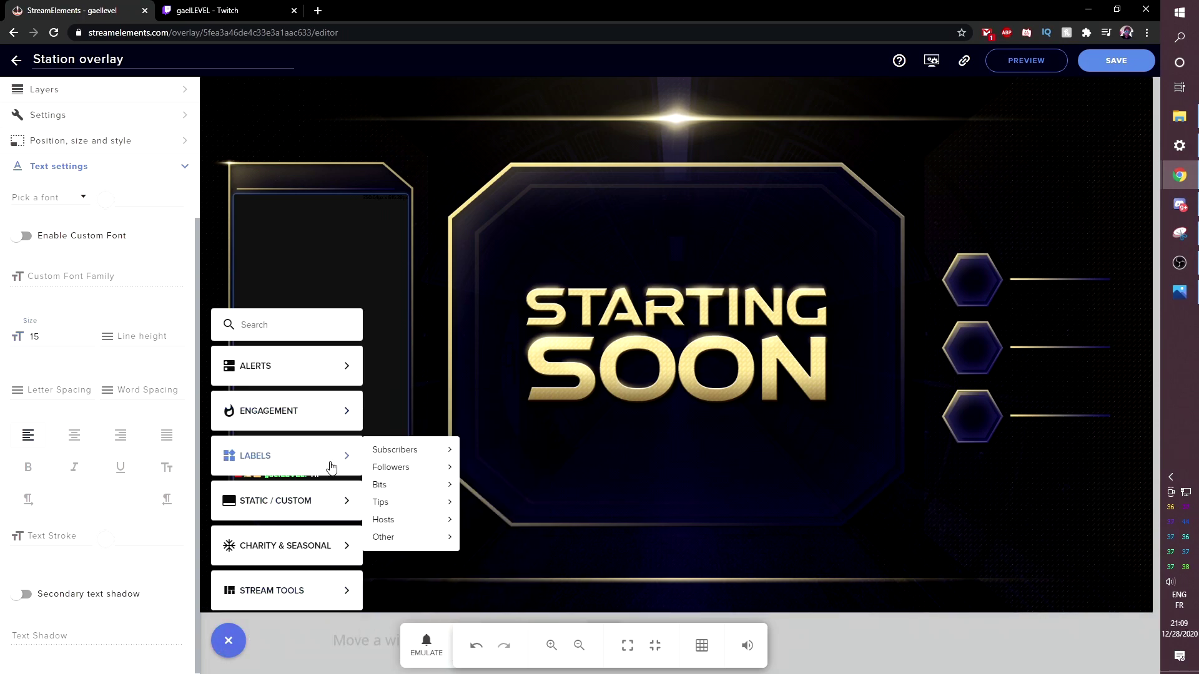
pyautogui.moveTo(405, 471)
pyautogui.moveTo(486, 477)
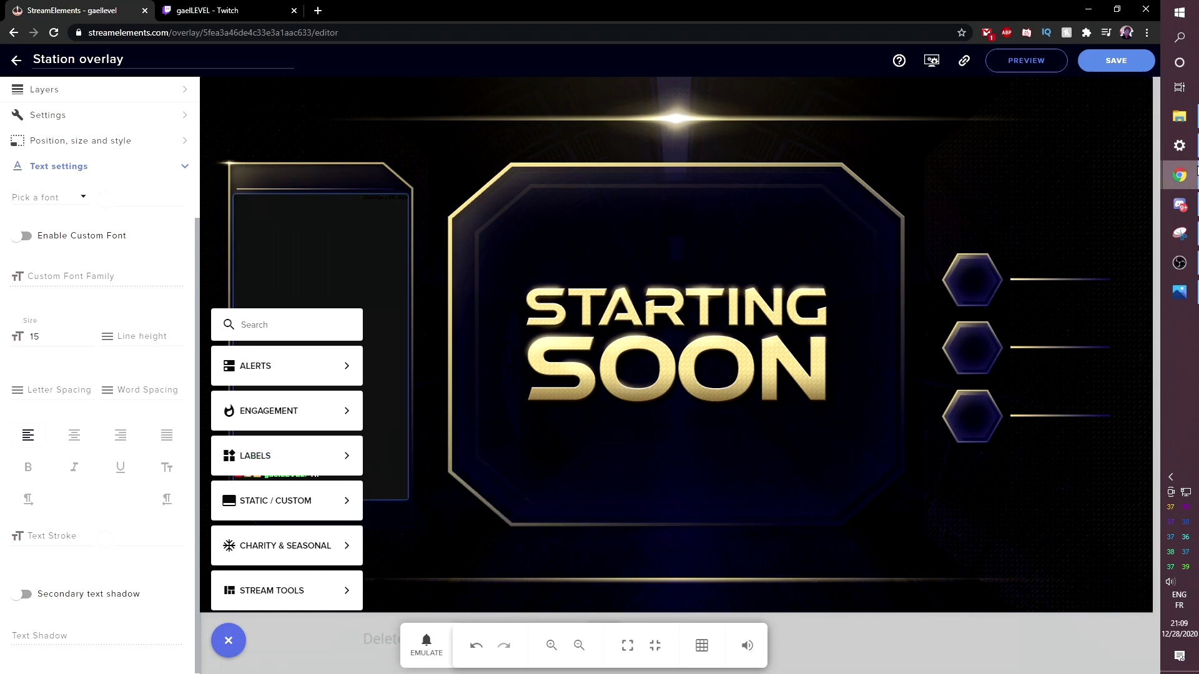
pyautogui.click(1179, 117)
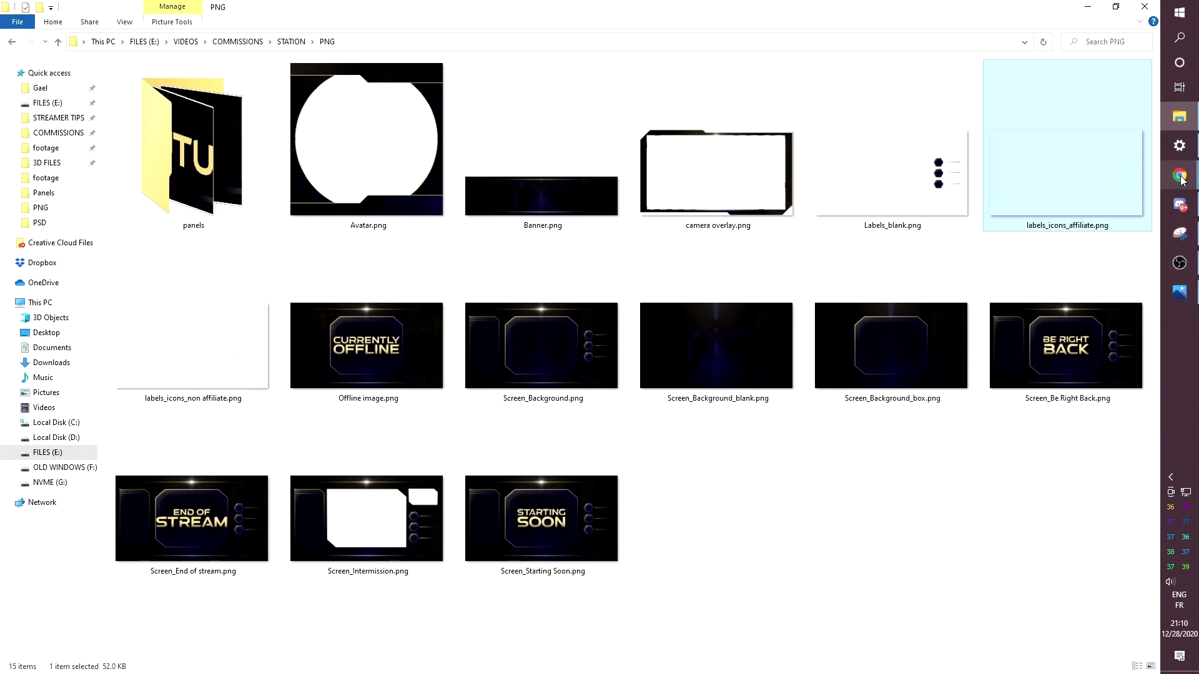
pyautogui.moveTo(1182, 179)
pyautogui.click(1093, 212)
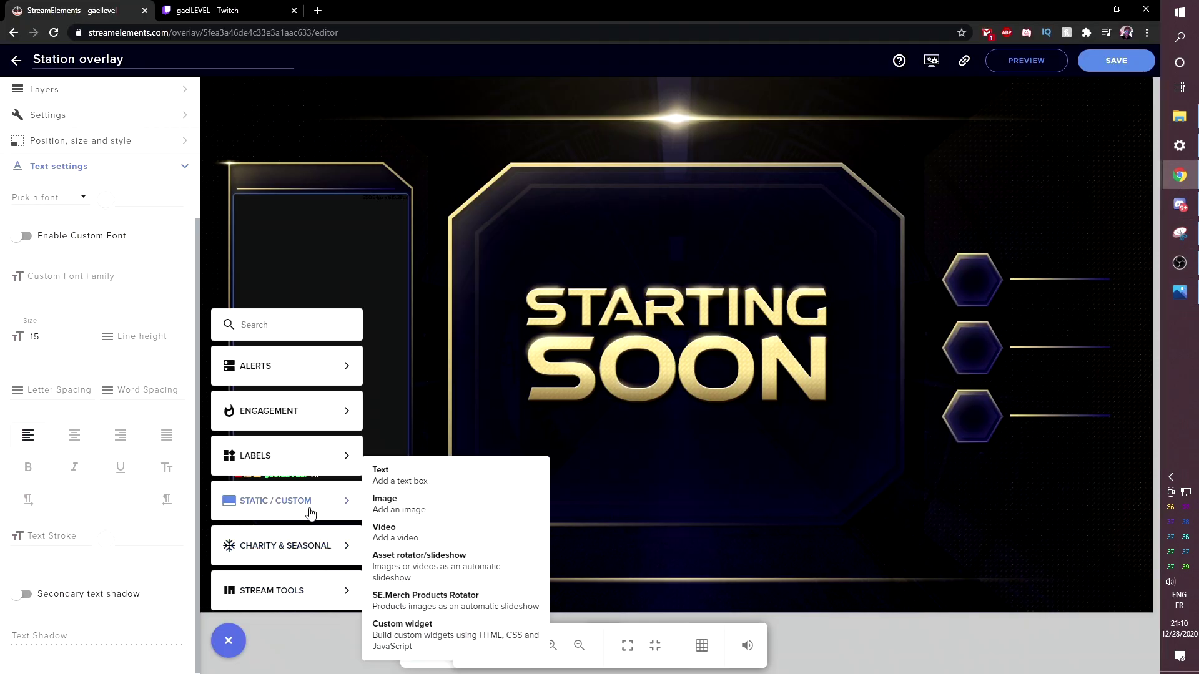
# - Add a second image widget and upload labels_icons_affiliate.png into it
pyautogui.click(436, 506)
pyautogui.click(138, 144)
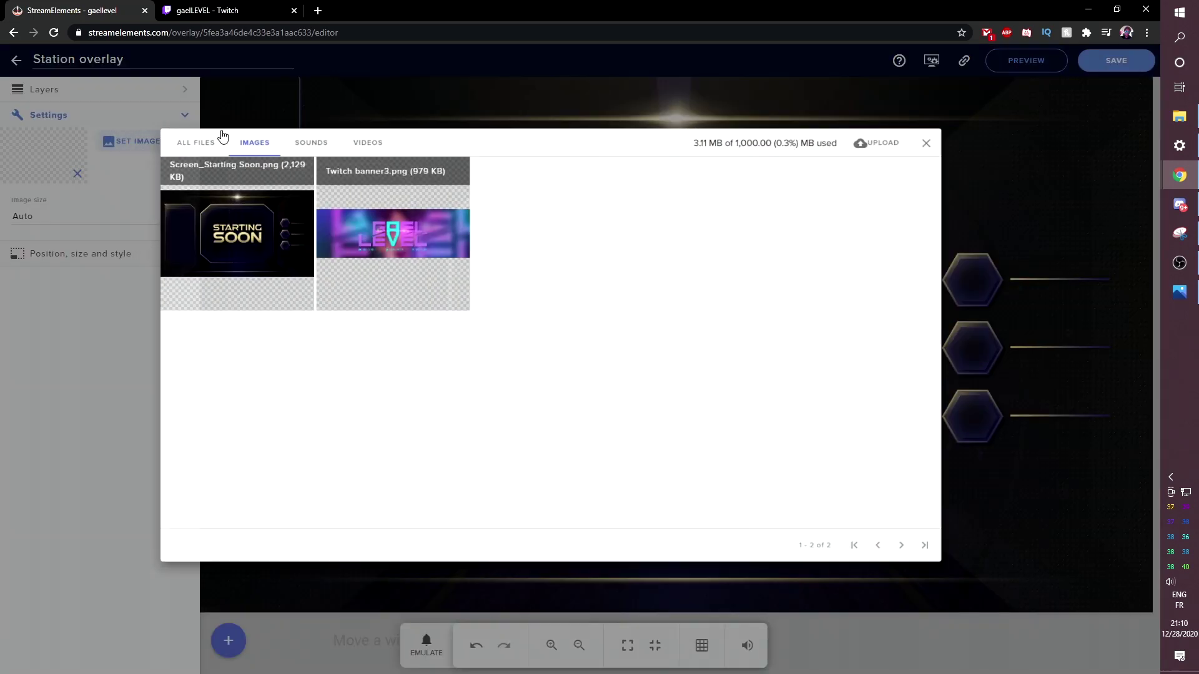
pyautogui.click(910, 149)
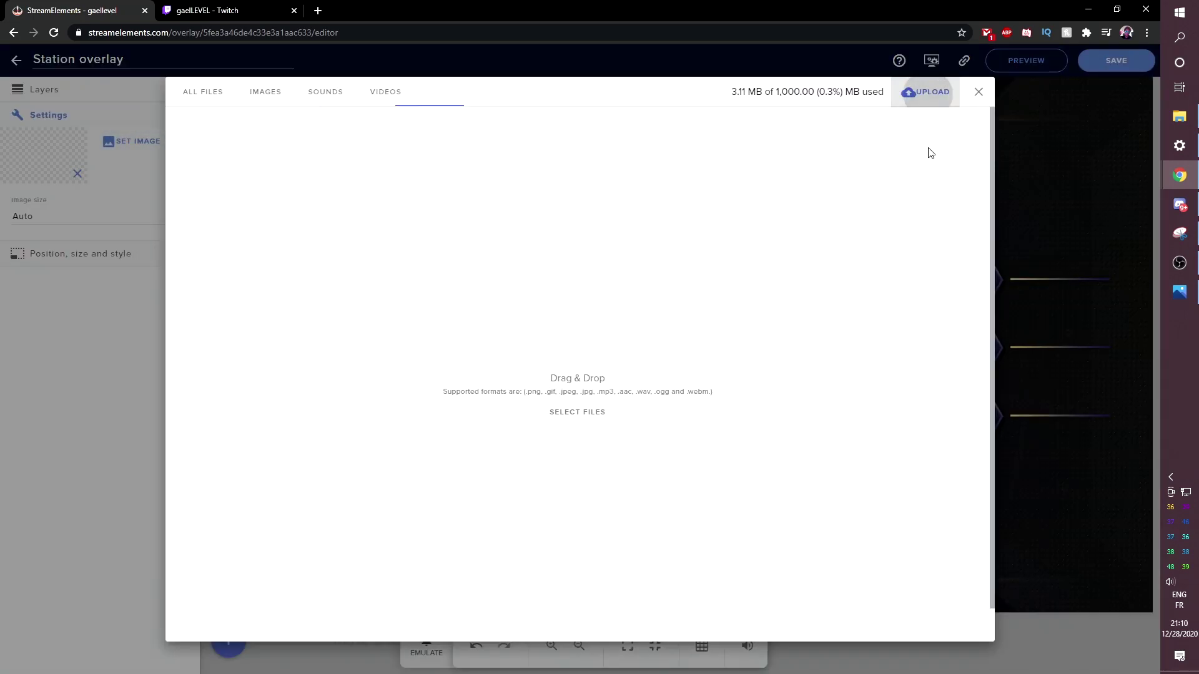
pyautogui.click(1179, 116)
pyautogui.moveTo(1018, 122); pyautogui.dragTo(526, 315)
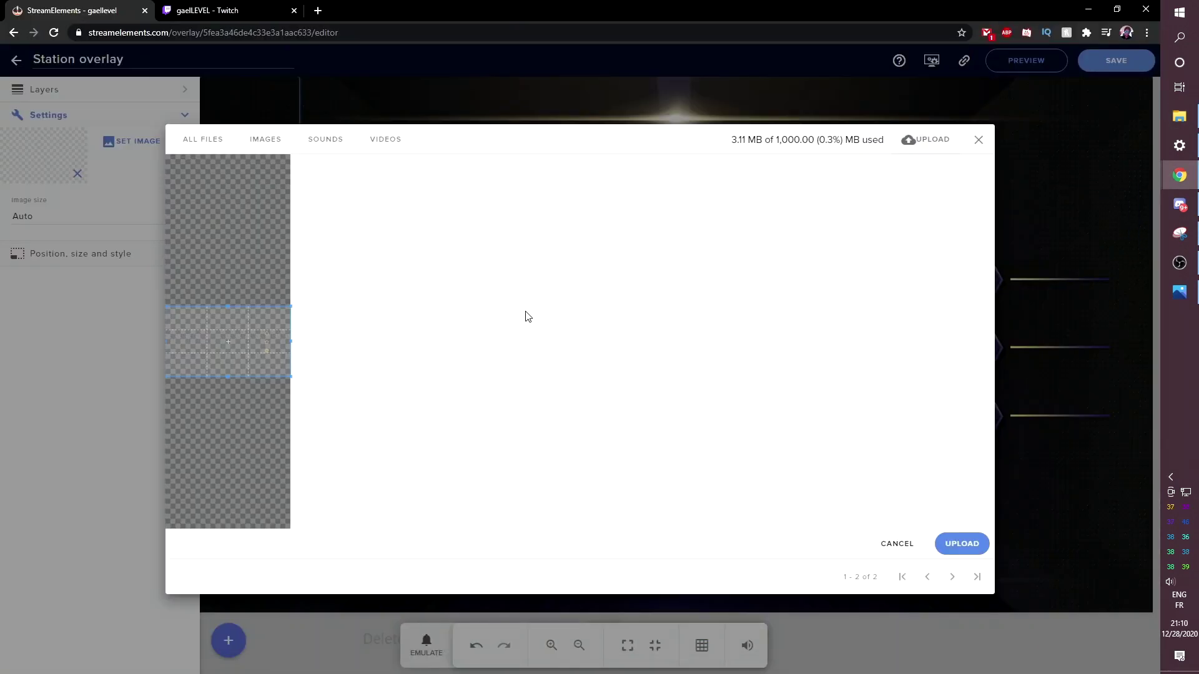
pyautogui.click(961, 543)
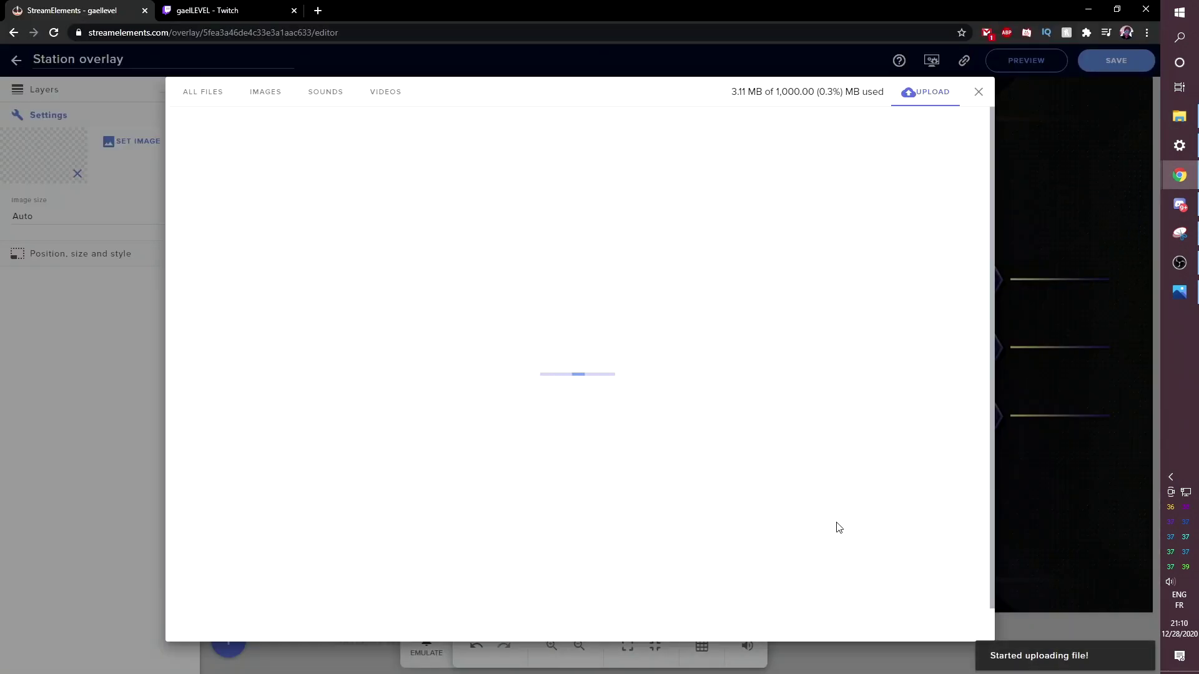
pyautogui.click(206, 177)
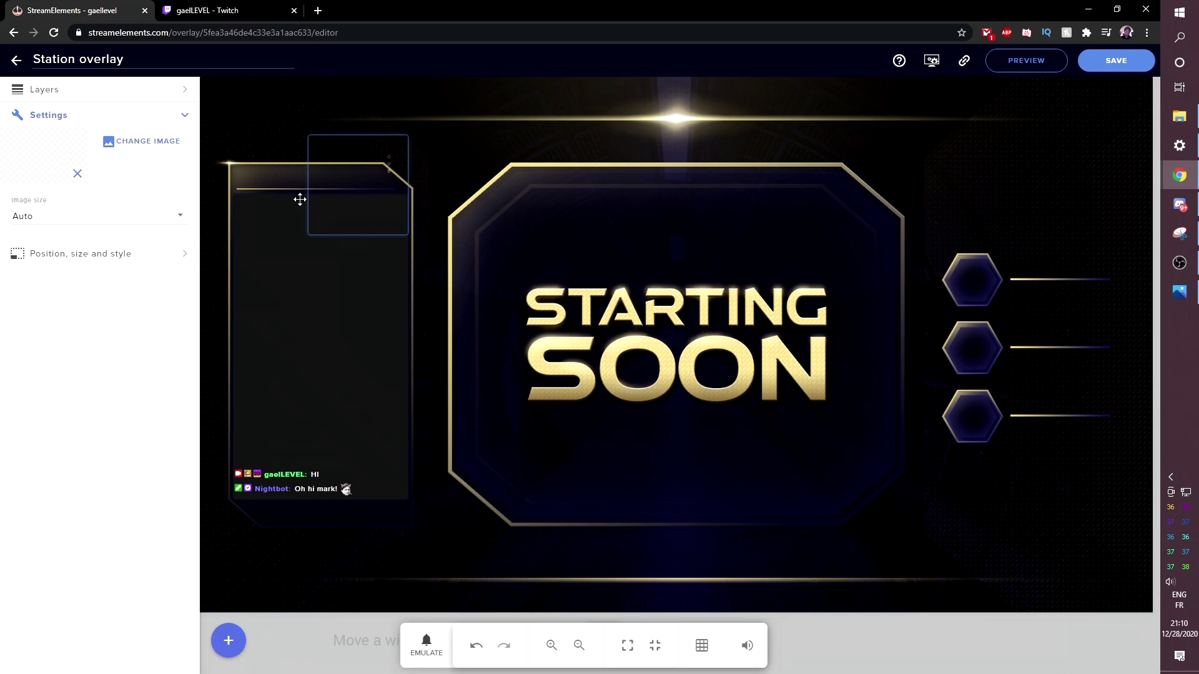
# - Resize the icon image to 1920×1080 and centre it so the drop, star and crown icons sit in the hexagons
pyautogui.click(134, 253)
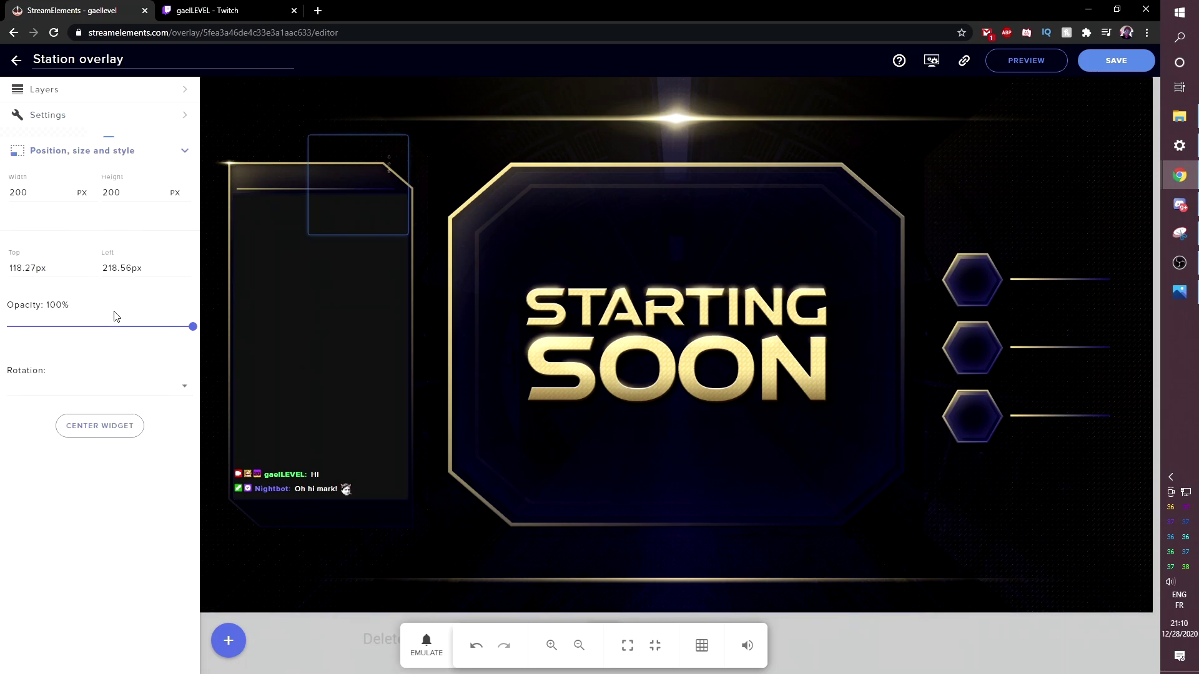
pyautogui.moveTo(36, 186); pyautogui.dragTo(1, 190)
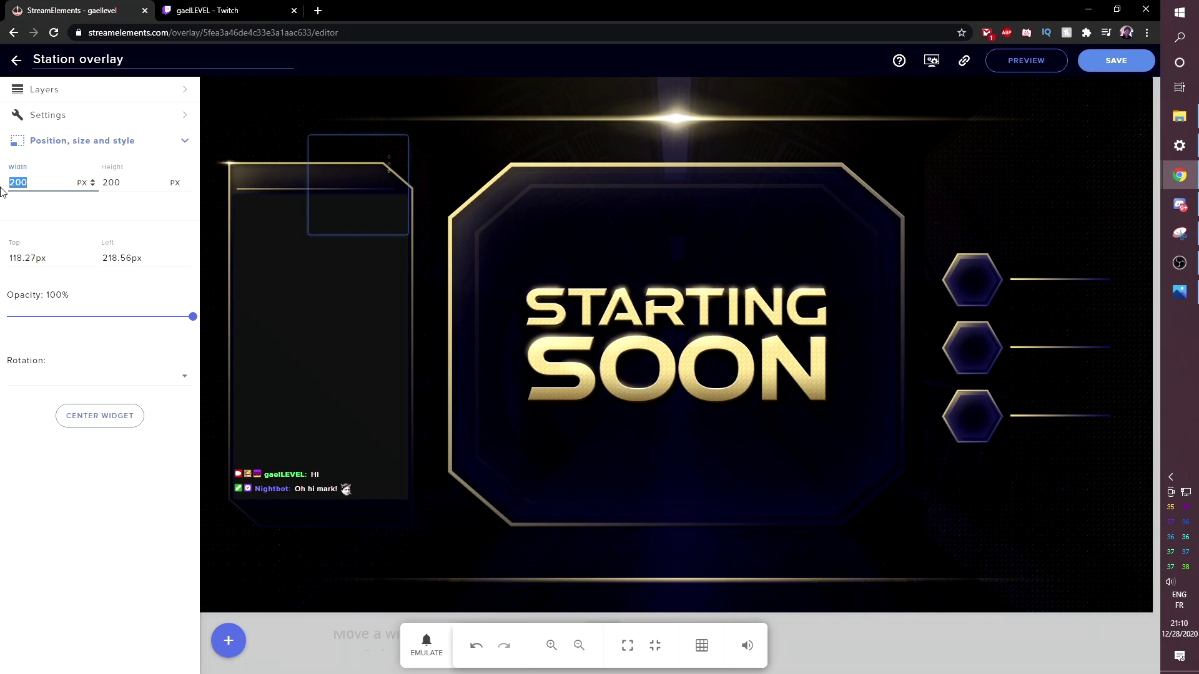
pyautogui.click(125, 417)
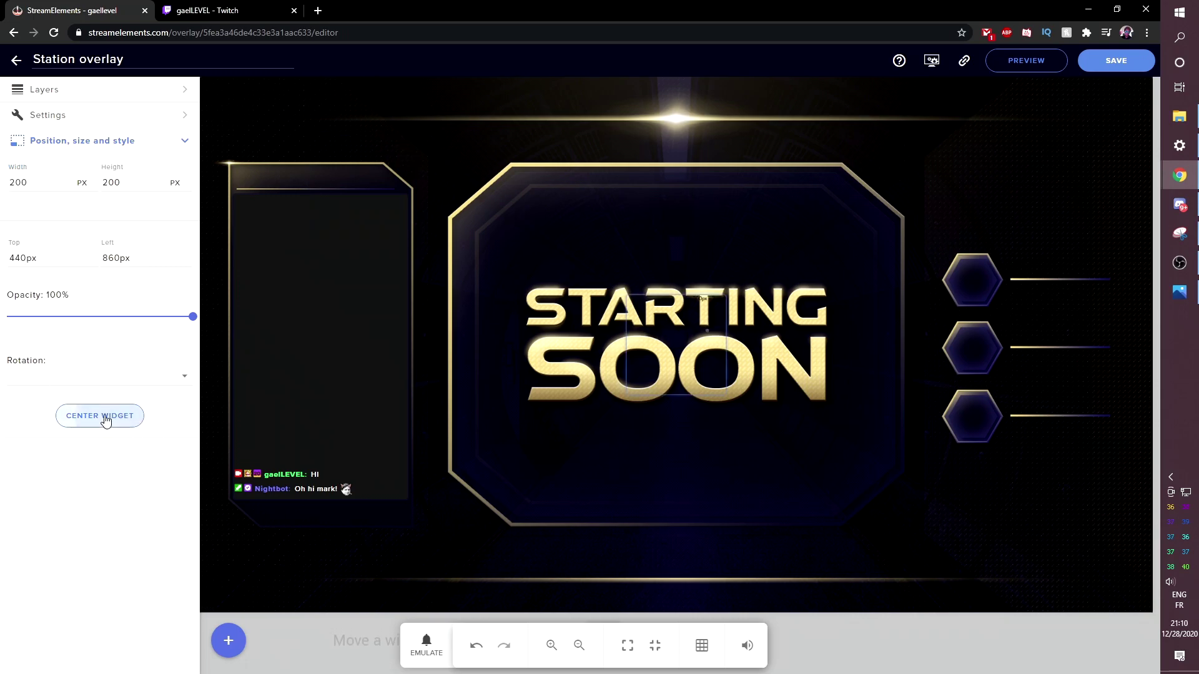
pyautogui.write('1920')
pyautogui.press('Tab')
pyautogui.write('1080')
pyautogui.click(77, 419)
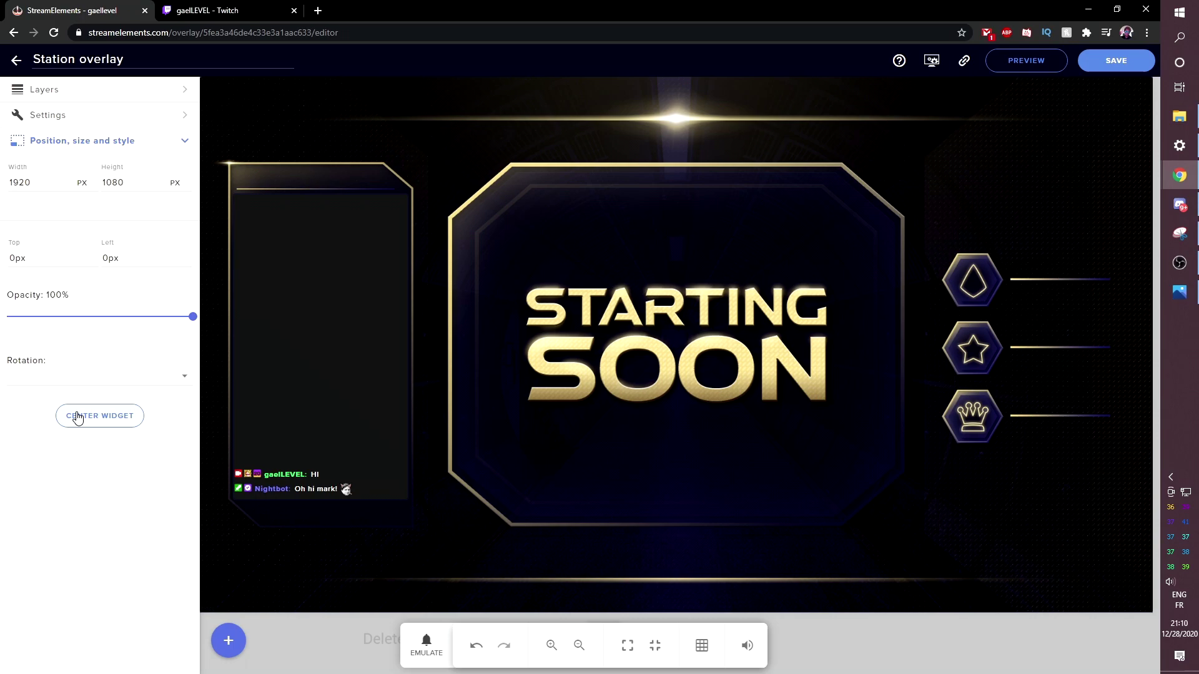
pyautogui.moveTo(951, 331); pyautogui.dragTo(803, 248)
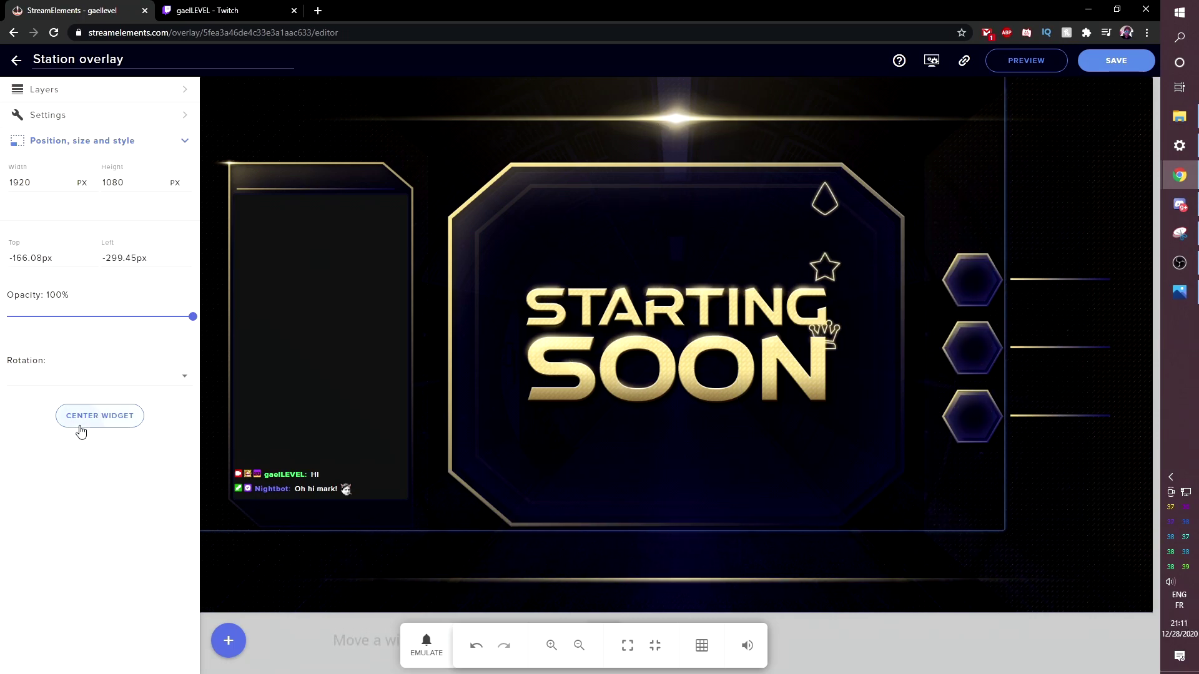
pyautogui.click(78, 423)
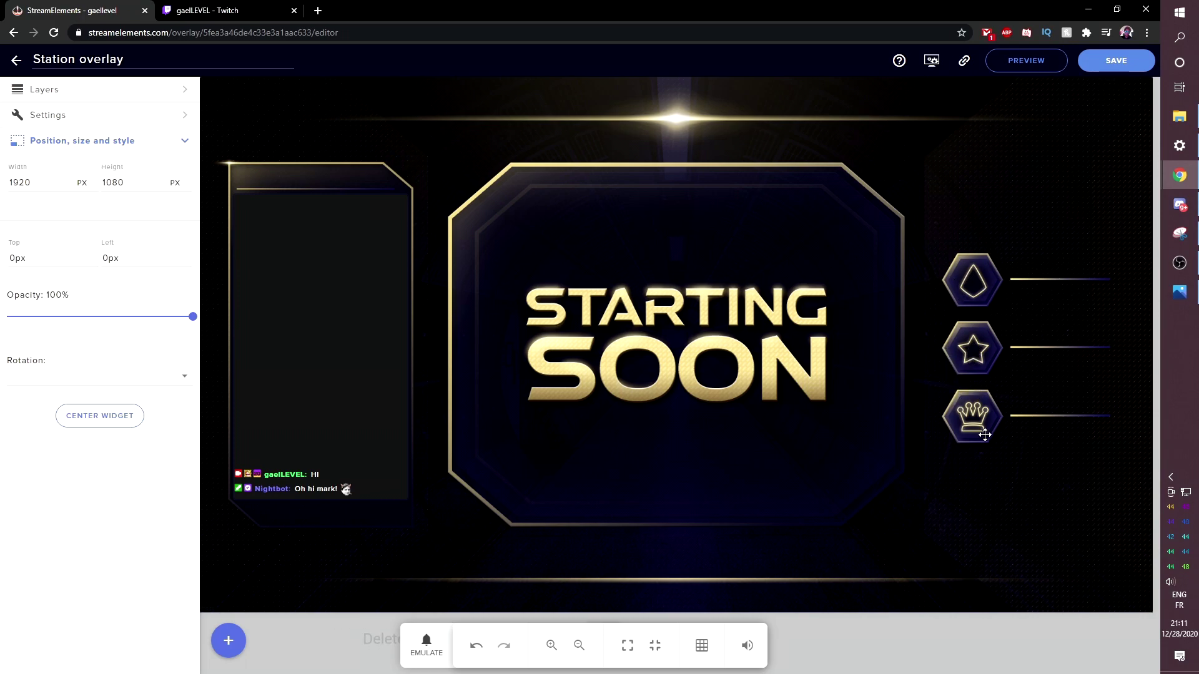
# - Add a Latest subscriber label and drag it over toward the right-side icons
pyautogui.click(228, 641)
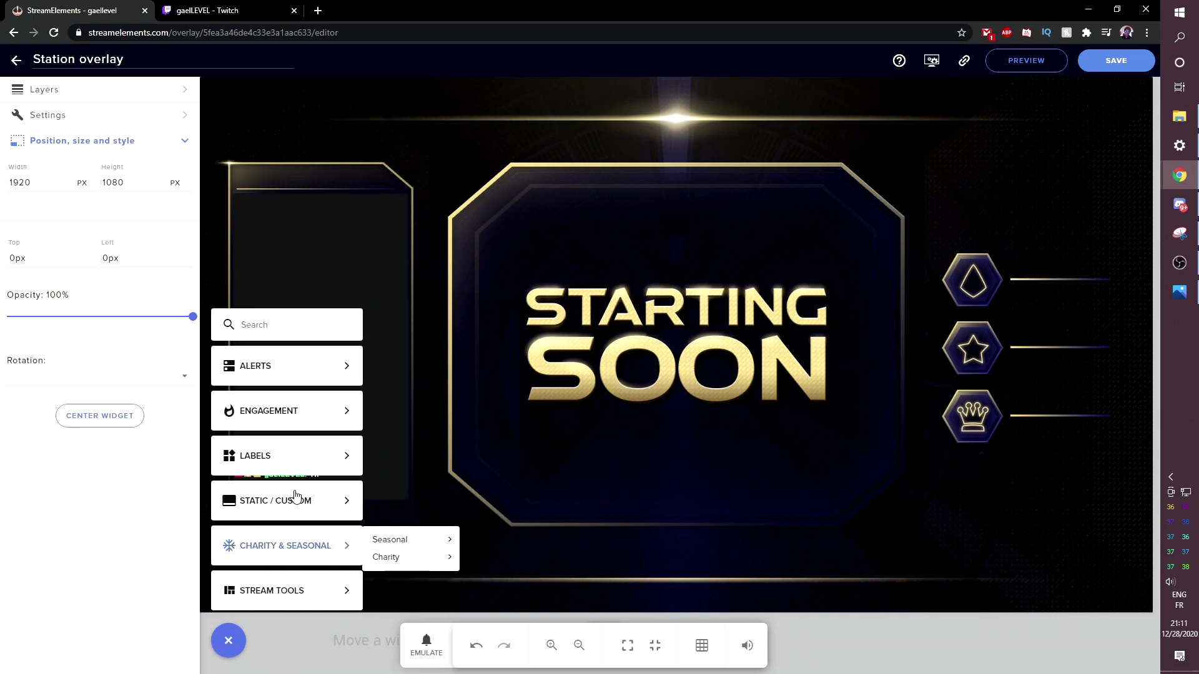
pyautogui.moveTo(394, 450)
pyautogui.moveTo(482, 450)
pyautogui.click(596, 451)
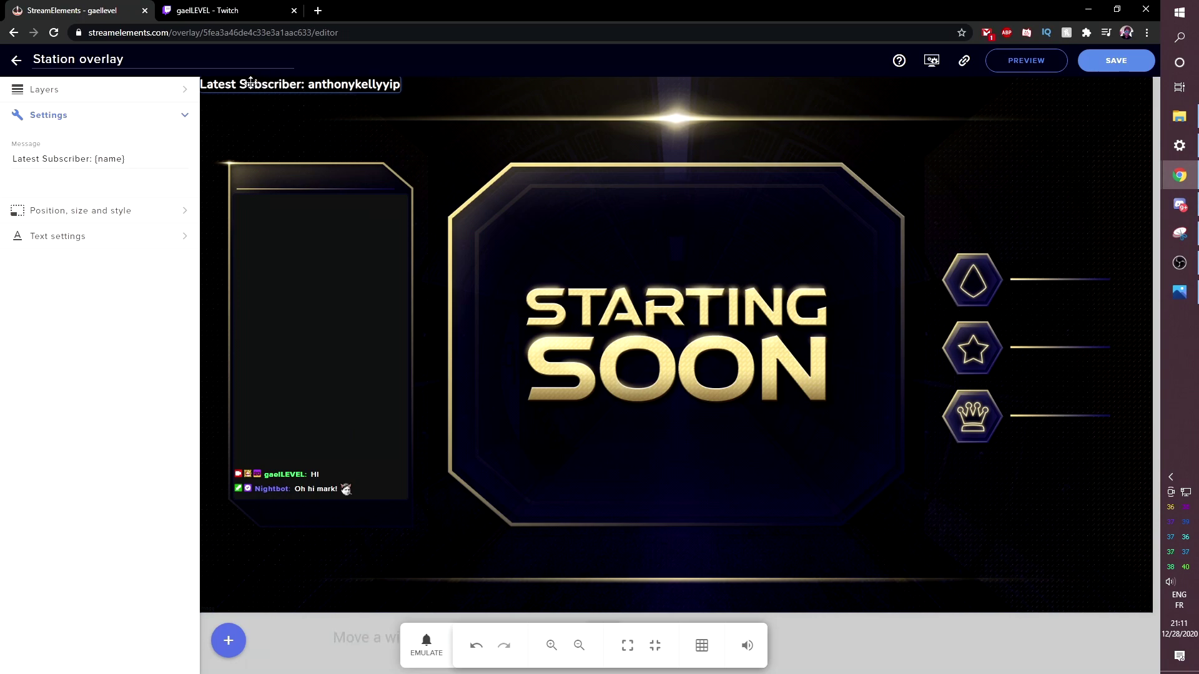
pyautogui.moveTo(261, 84); pyautogui.dragTo(951, 401)
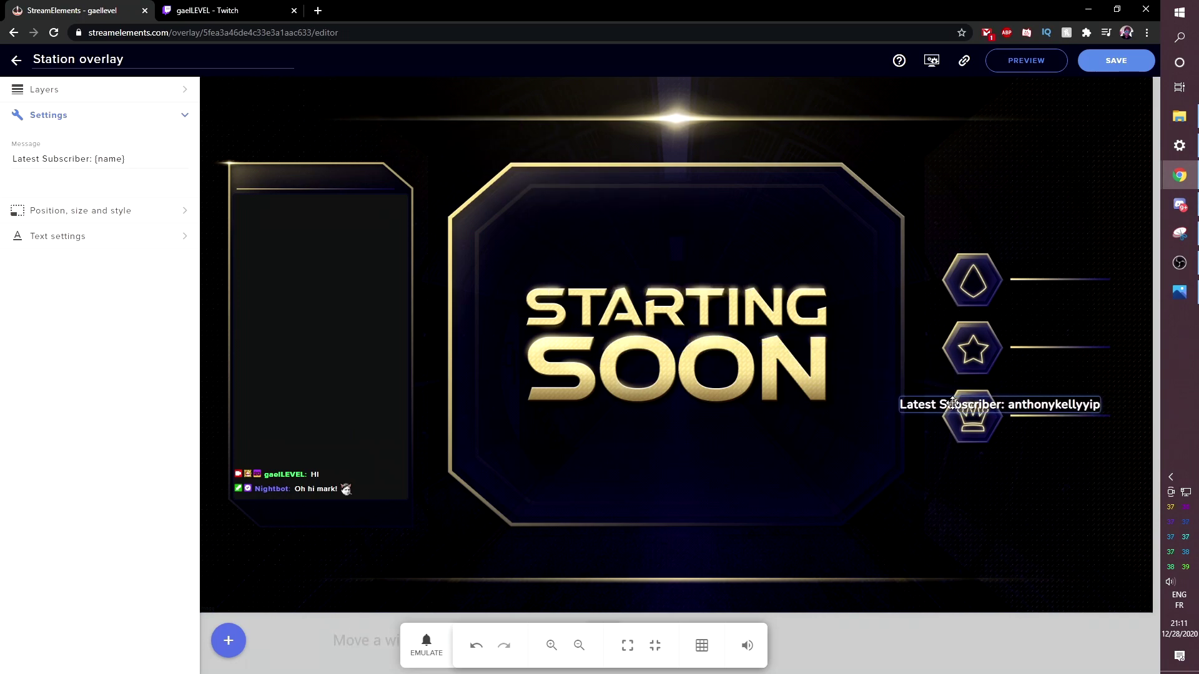
pyautogui.moveTo(952, 403); pyautogui.dragTo(954, 402)
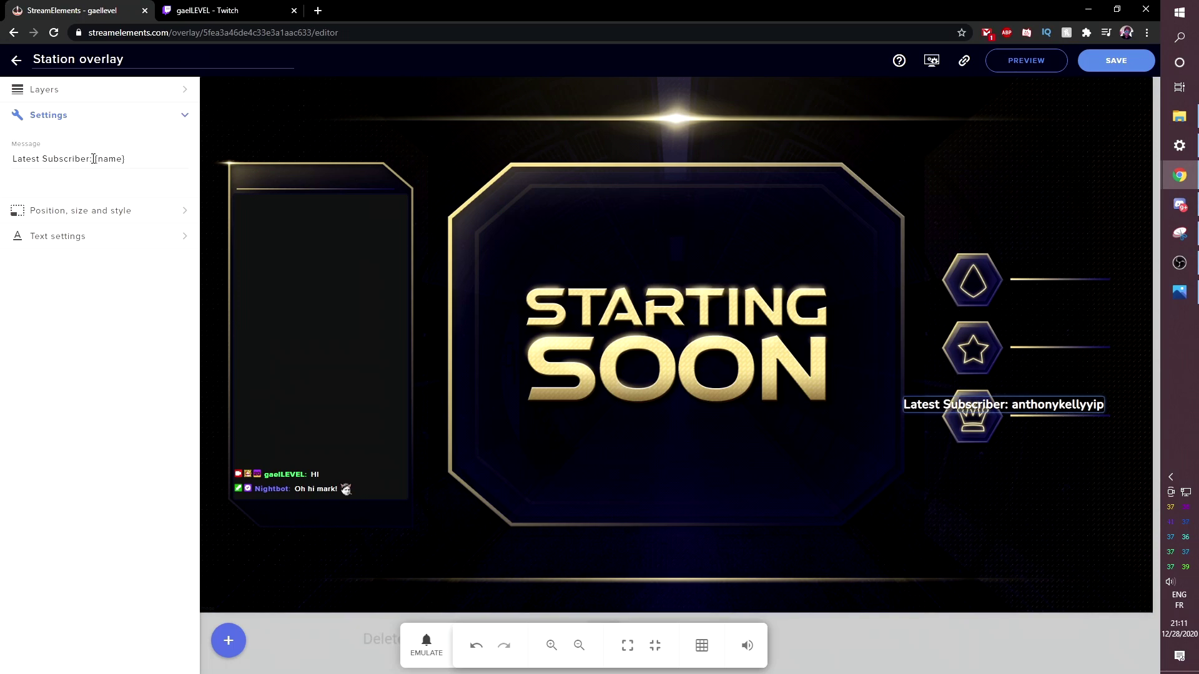
# - Delete the 'Latest Subscriber: ' prefix so only the name shows, and place it beside the crown icon
pyautogui.moveTo(95, 158); pyautogui.dragTo(7, 163)
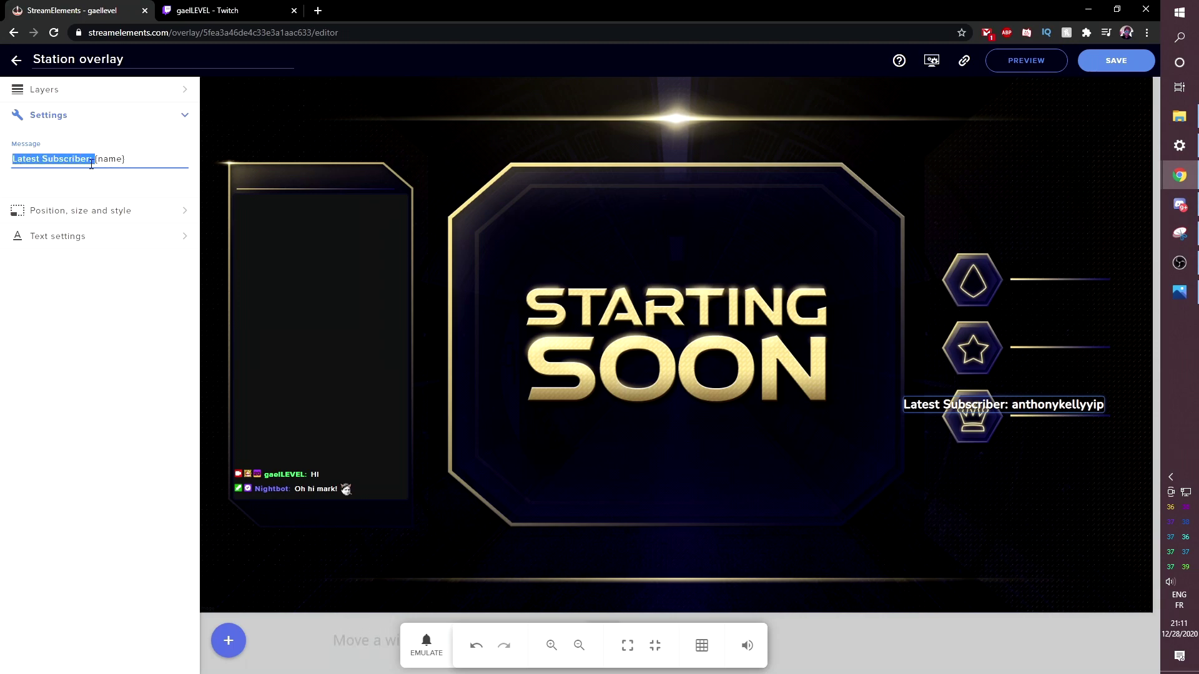
pyautogui.press('BackSpace')
pyautogui.click(27, 287)
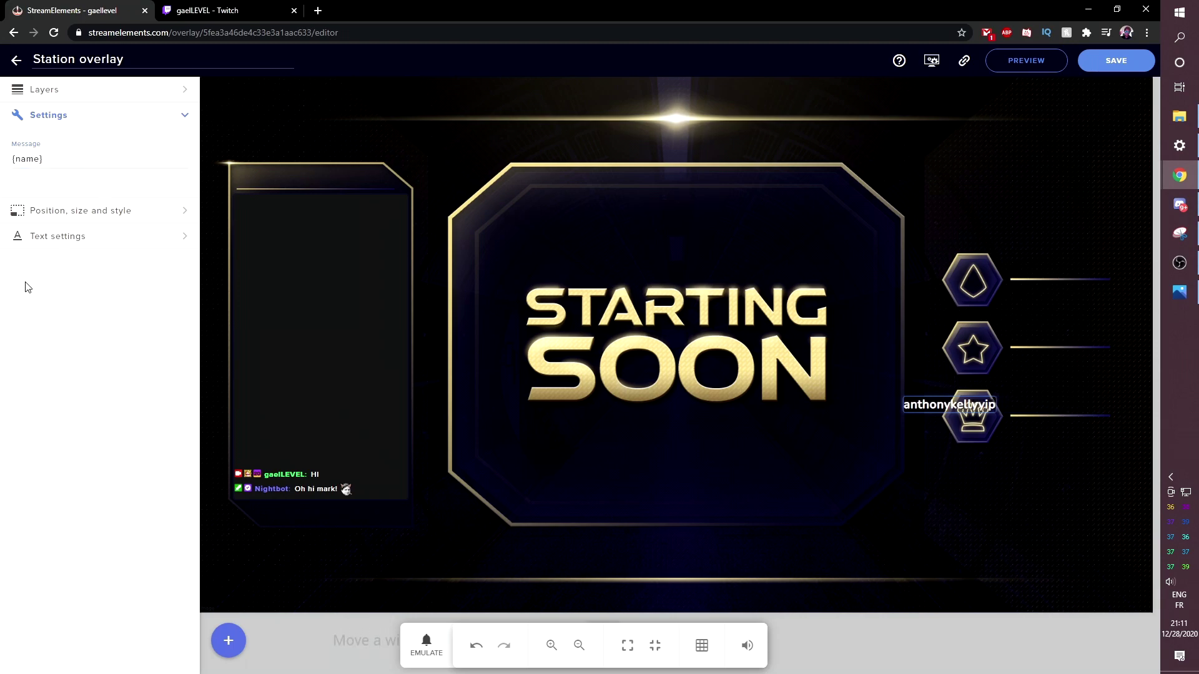
pyautogui.moveTo(936, 405); pyautogui.dragTo(1042, 402)
pyautogui.click(87, 175)
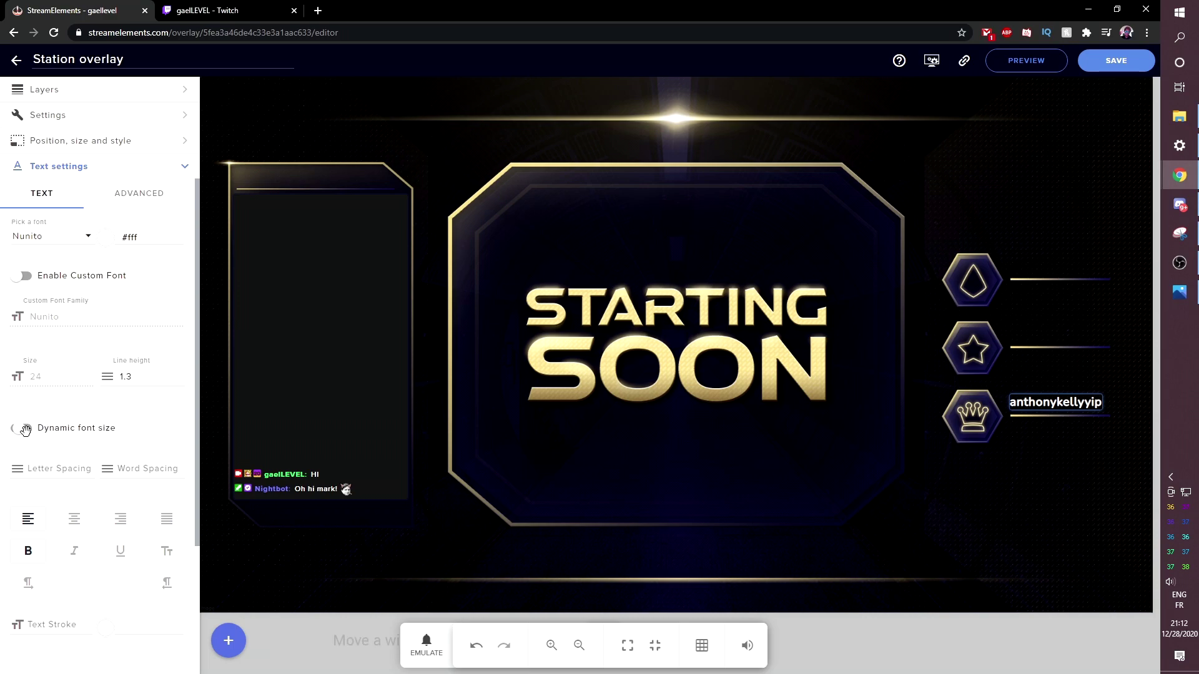
# - Turn on text scrolling for the subscriber name label with a scrolling speed of 3
pyautogui.scroll(-3, 62, 429)
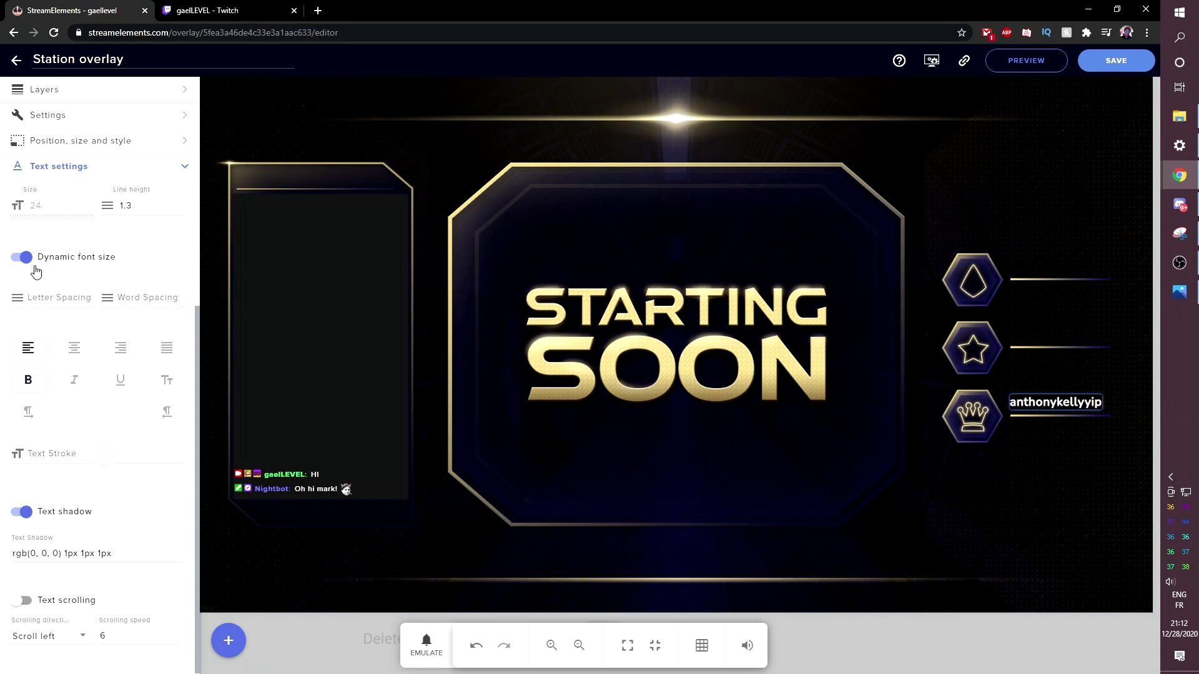
pyautogui.click(23, 602)
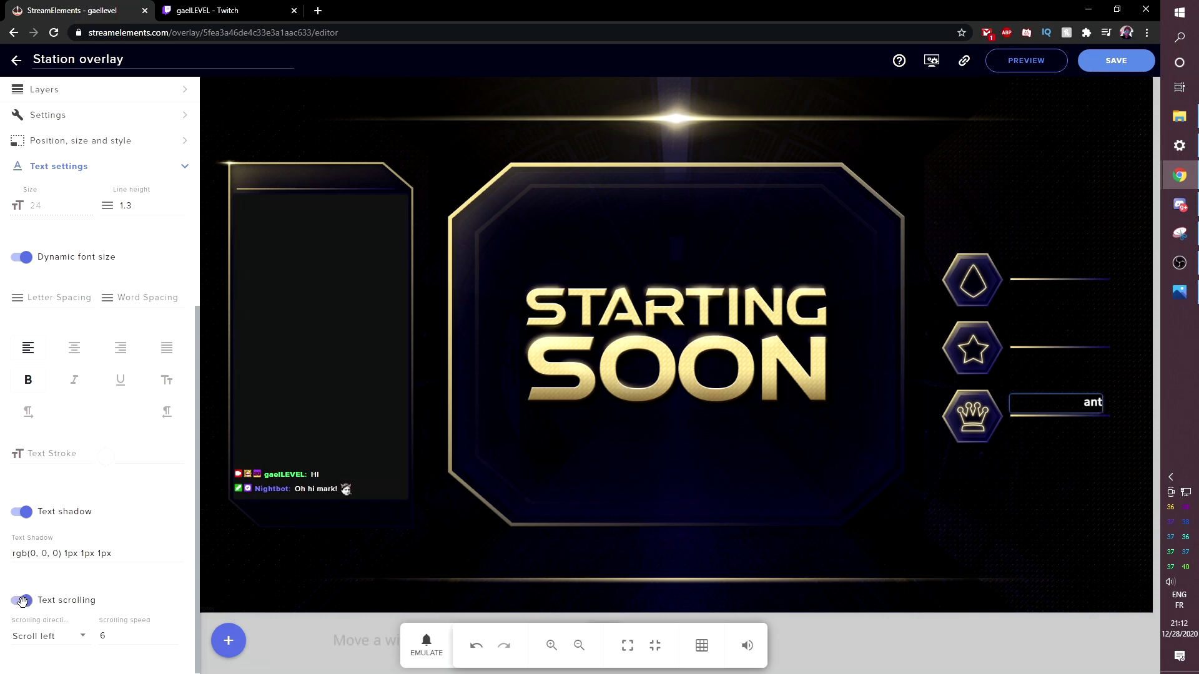
pyautogui.doubleClick(173, 639)
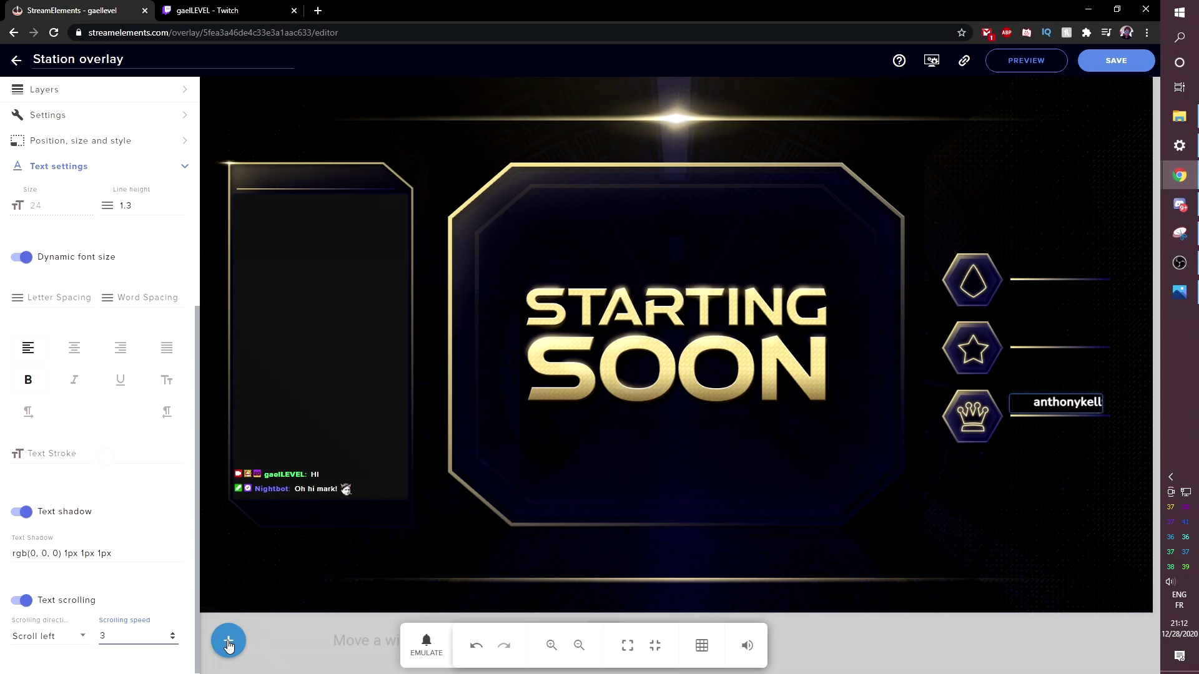
pyautogui.click(304, 615)
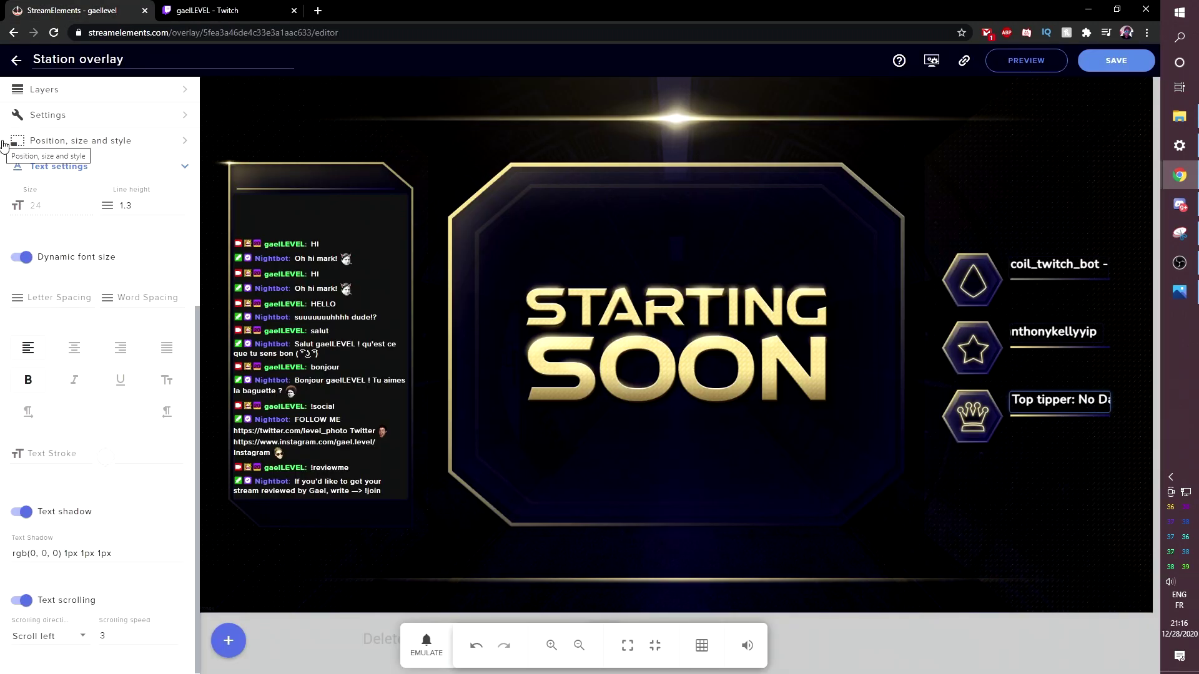
# - Save the Station overlay, copy its overlay URL, and bring OBS Studio to the front
pyautogui.click(1107, 62)
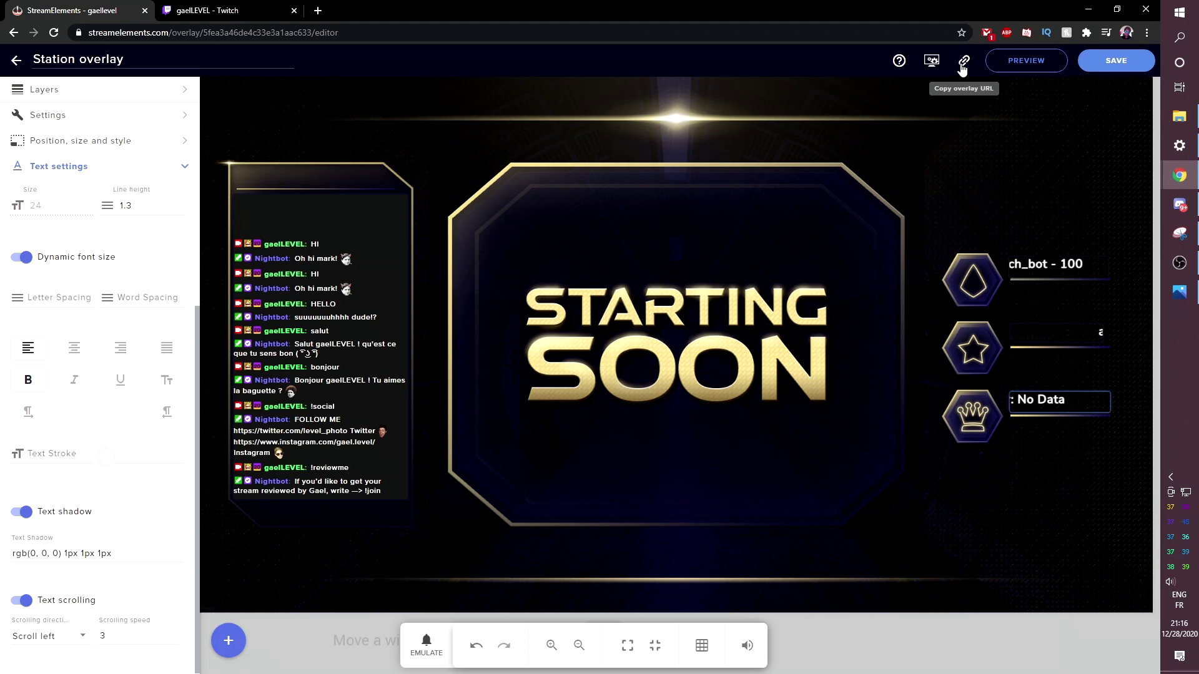
pyautogui.click(964, 63)
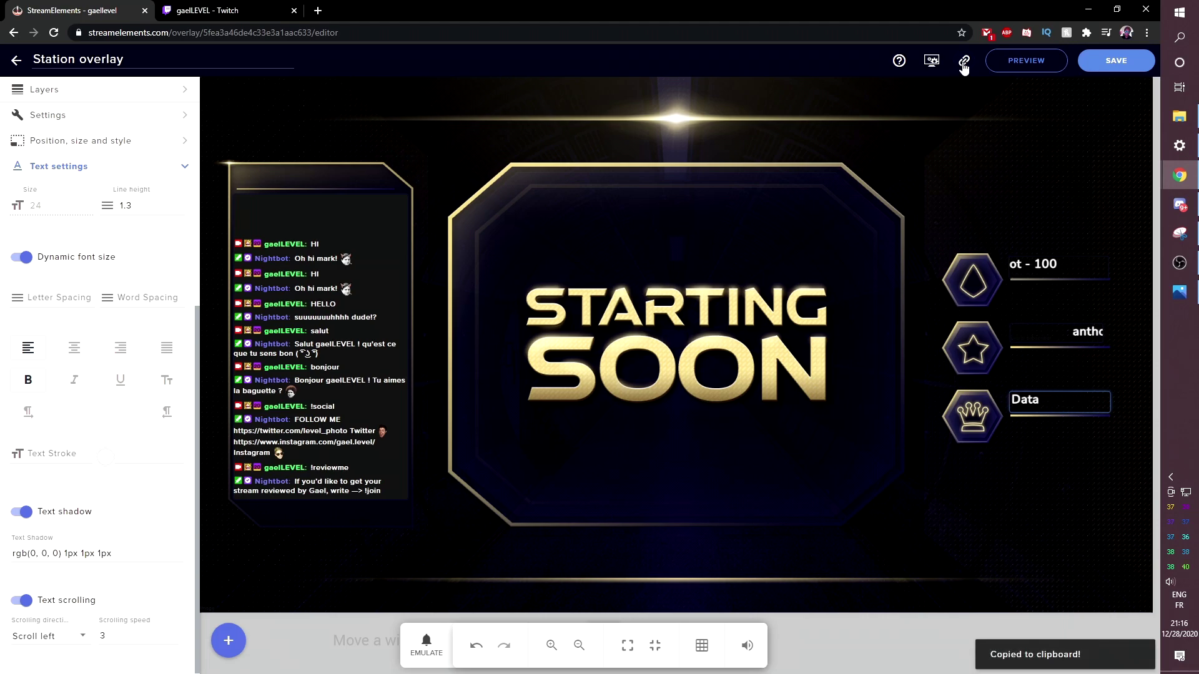
pyautogui.click(1181, 268)
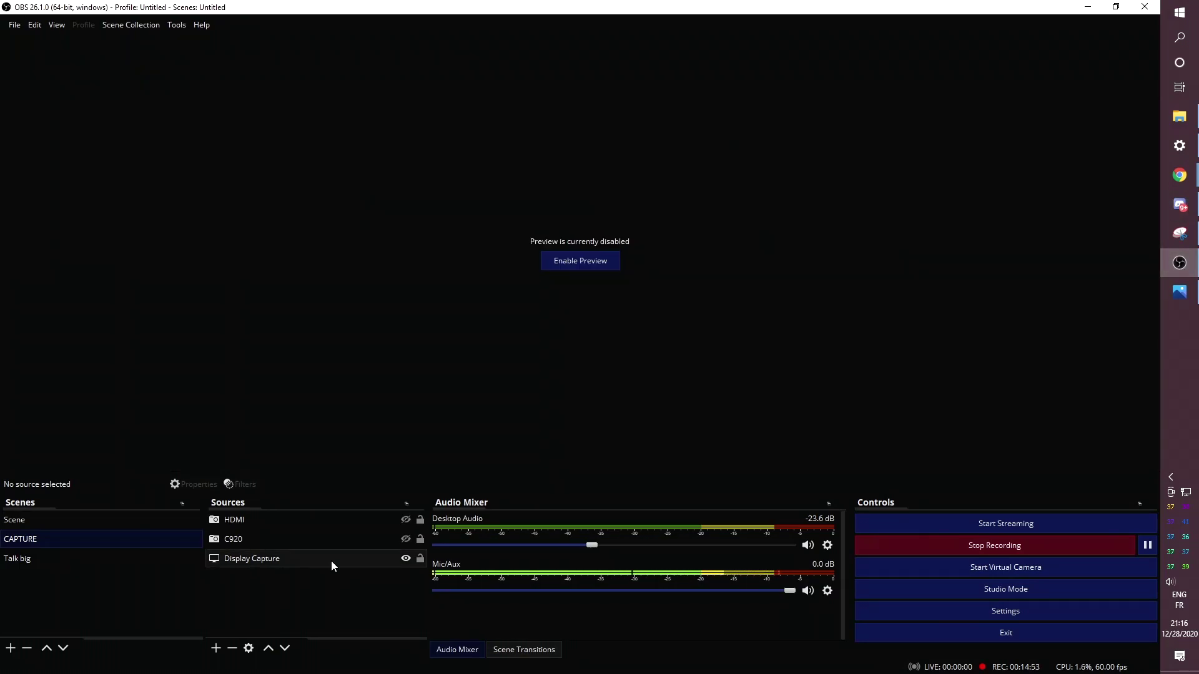
# - Add a Browser source in OBS and paste the Station overlay URL as its address
pyautogui.click(215, 649)
pyautogui.press('Escape')
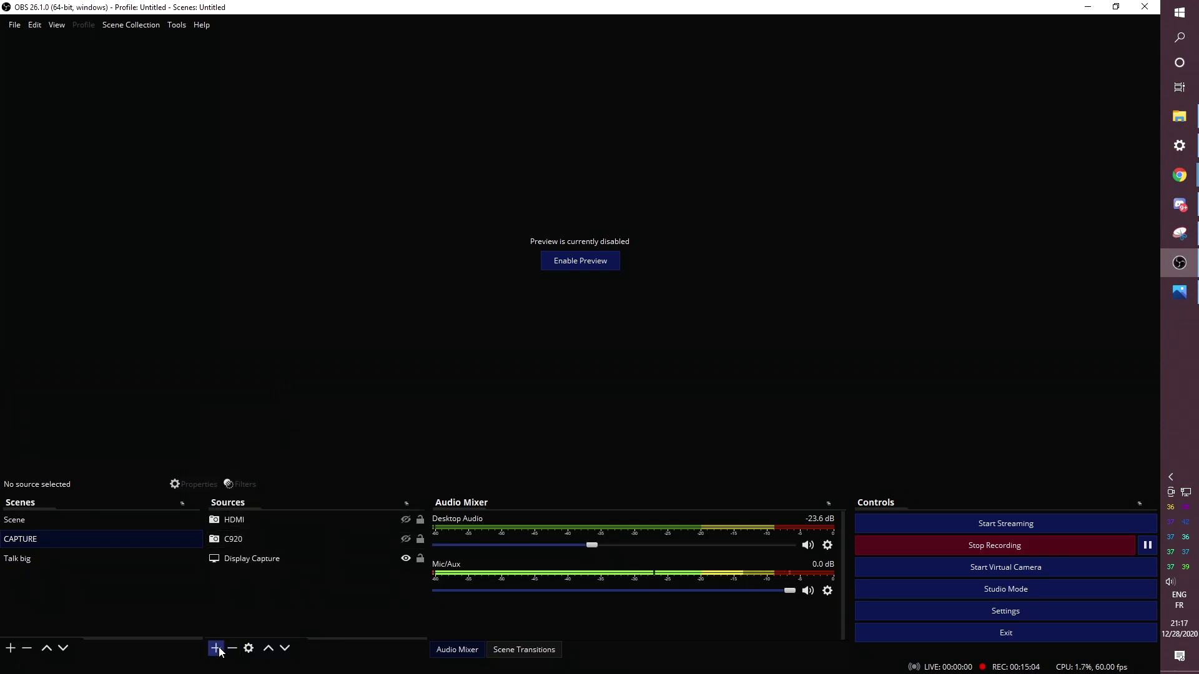
pyautogui.click(216, 648)
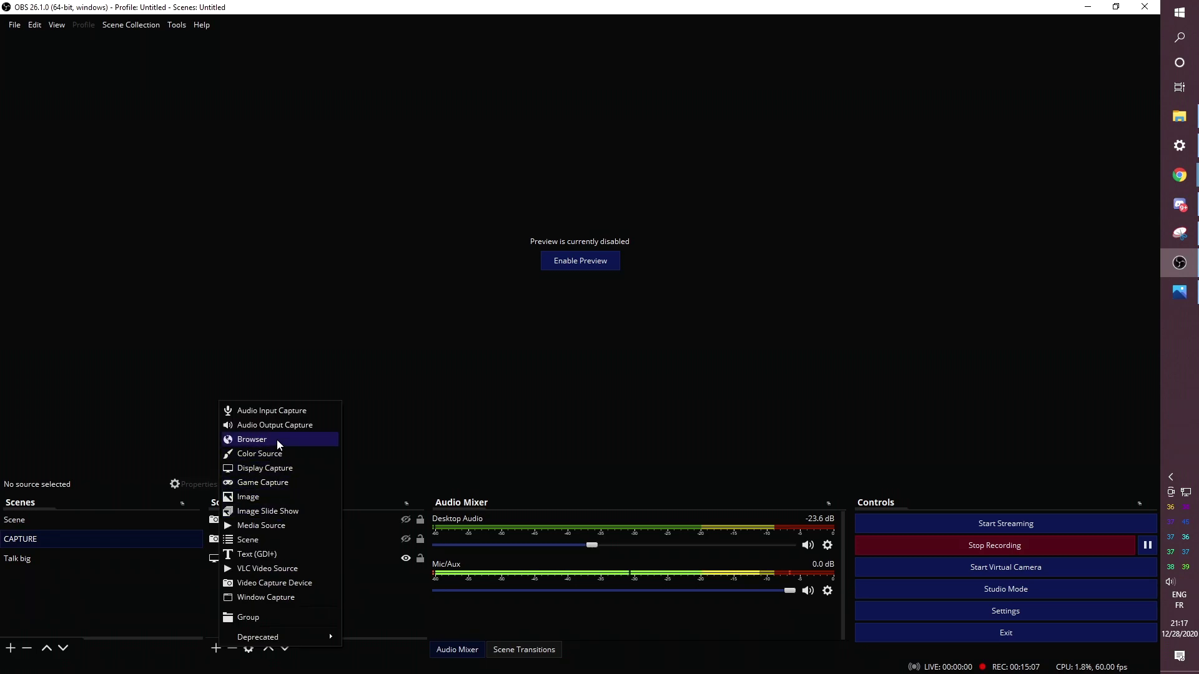
pyautogui.click(276, 439)
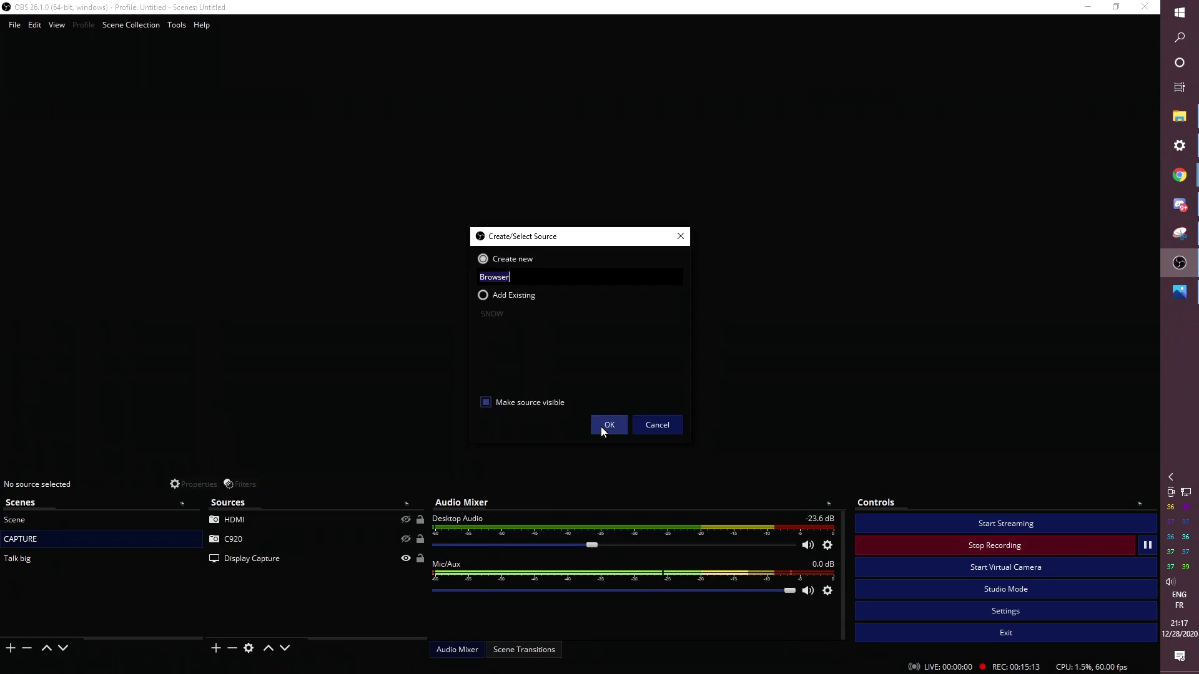
pyautogui.click(600, 426)
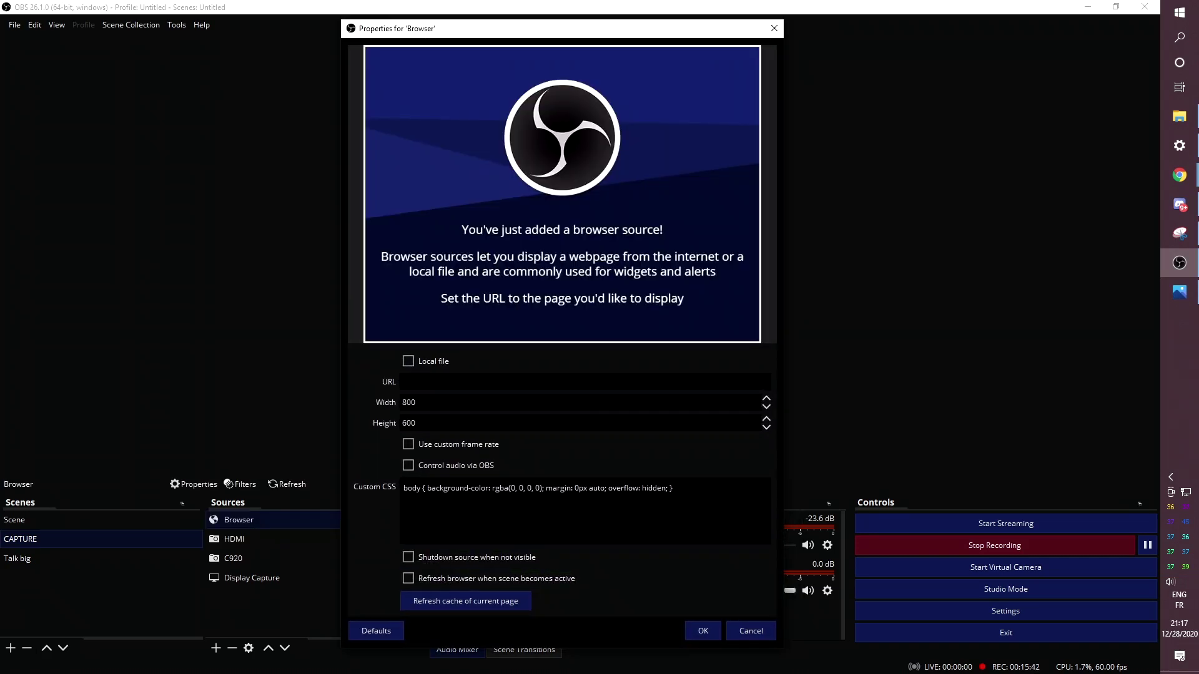
pyautogui.hotkey('ctrl', 'v')
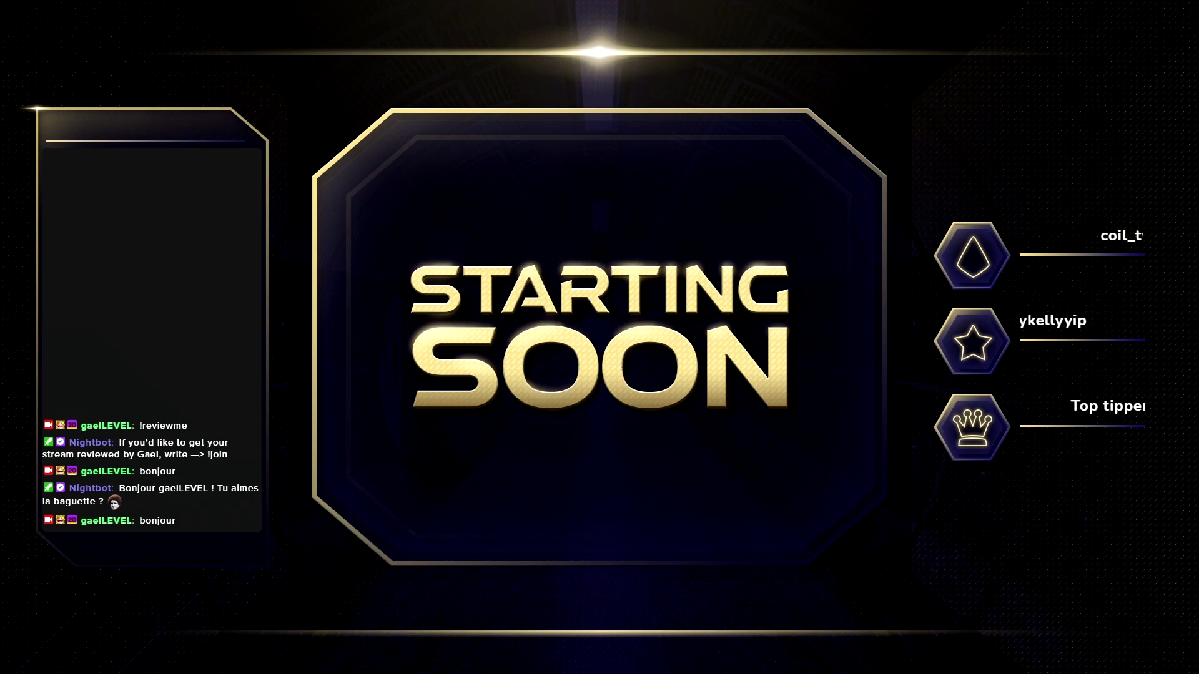
pyautogui.click(209, 18)
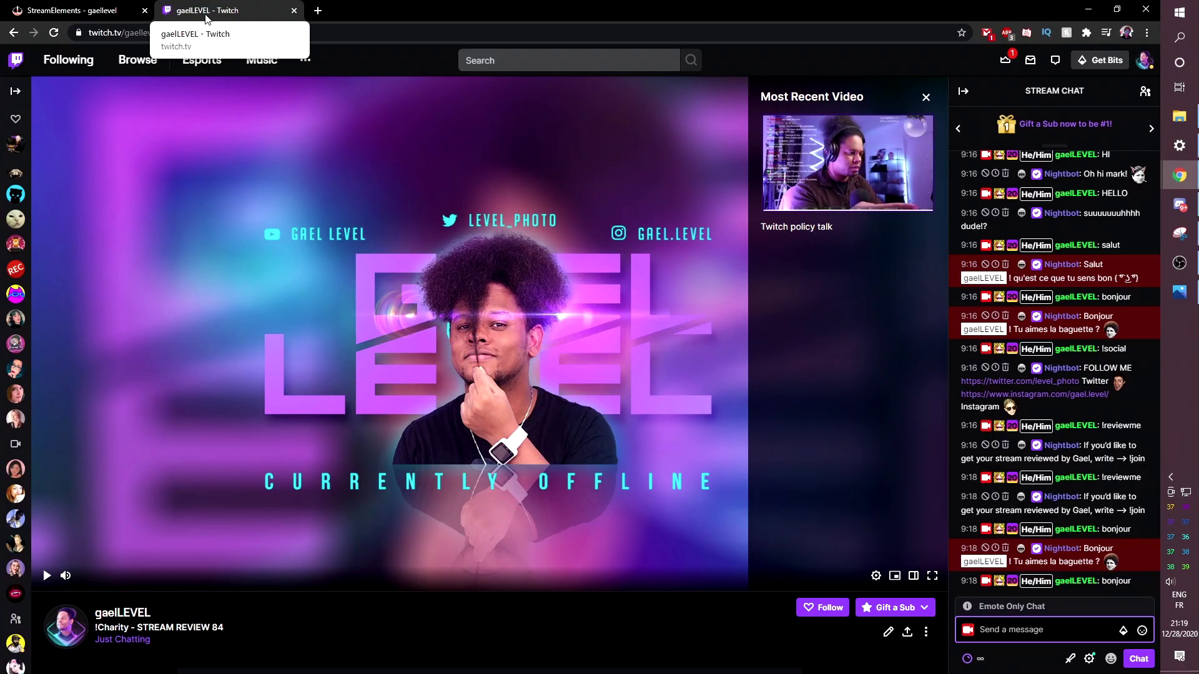
# - Go back to the StreamElements tab and leave the editor for the My overlays list
pyautogui.click(83, 12)
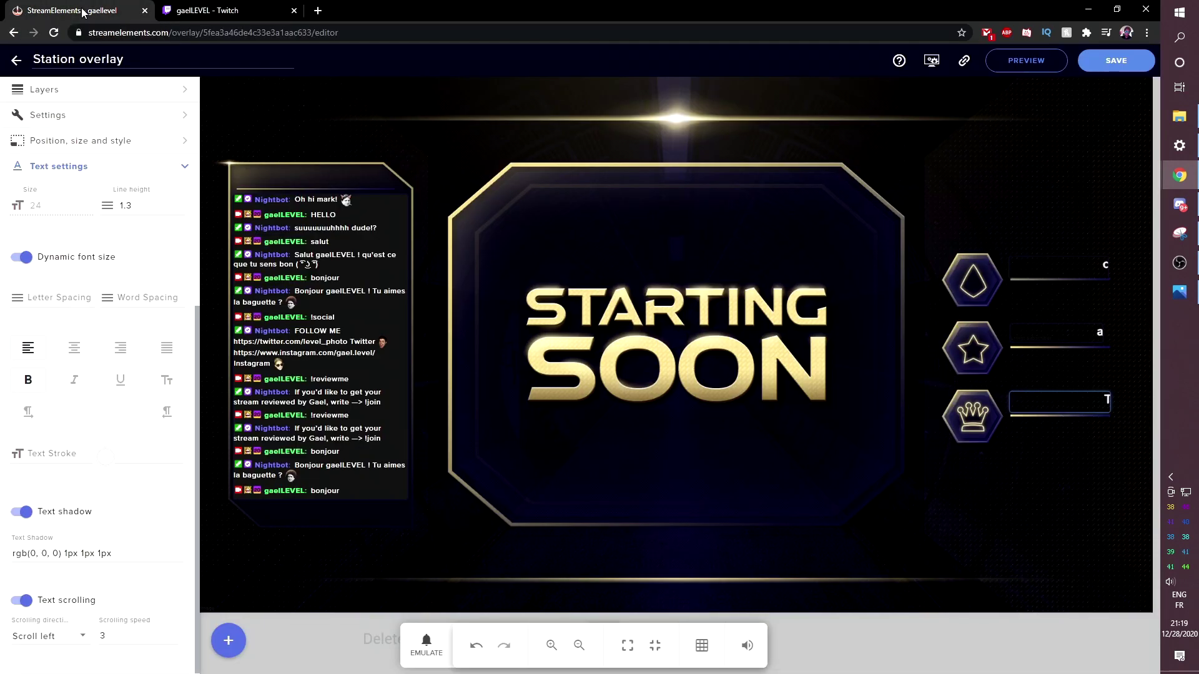
pyautogui.click(14, 63)
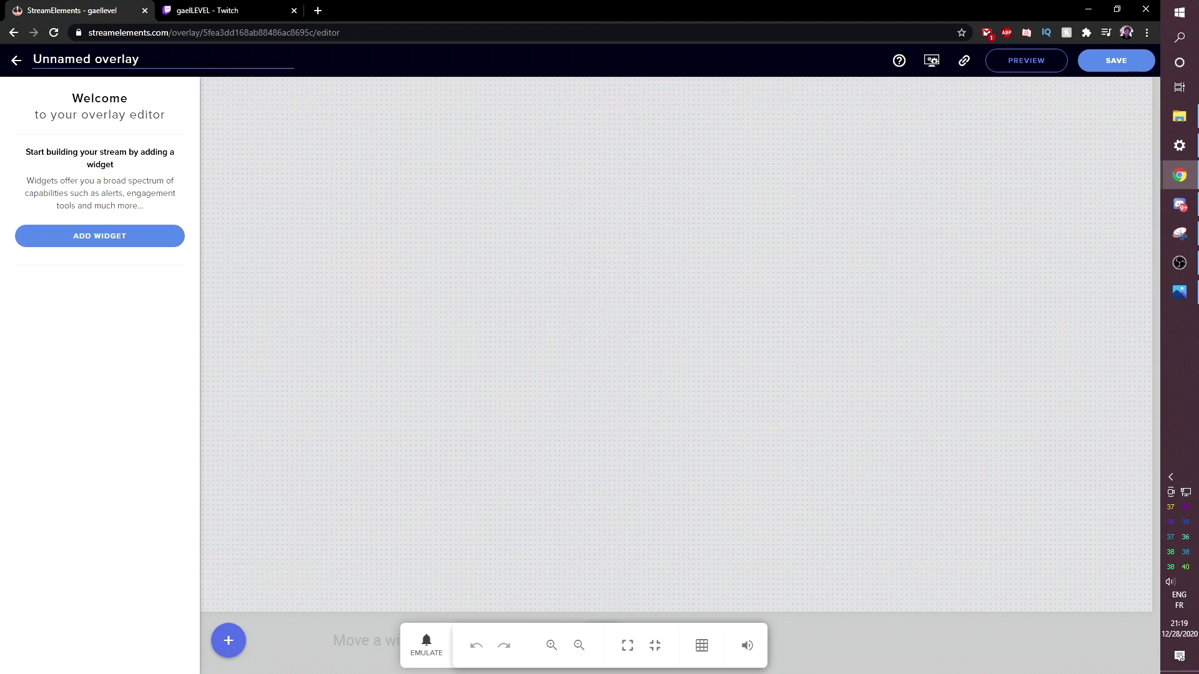
# - Name the blank overlay INTERMISSION and save it, then pick the chat layer in Station overlay's Layers
pyautogui.doubleClick(61, 58)
pyautogui.write('INTERMISSION')
pyautogui.click(1115, 62)
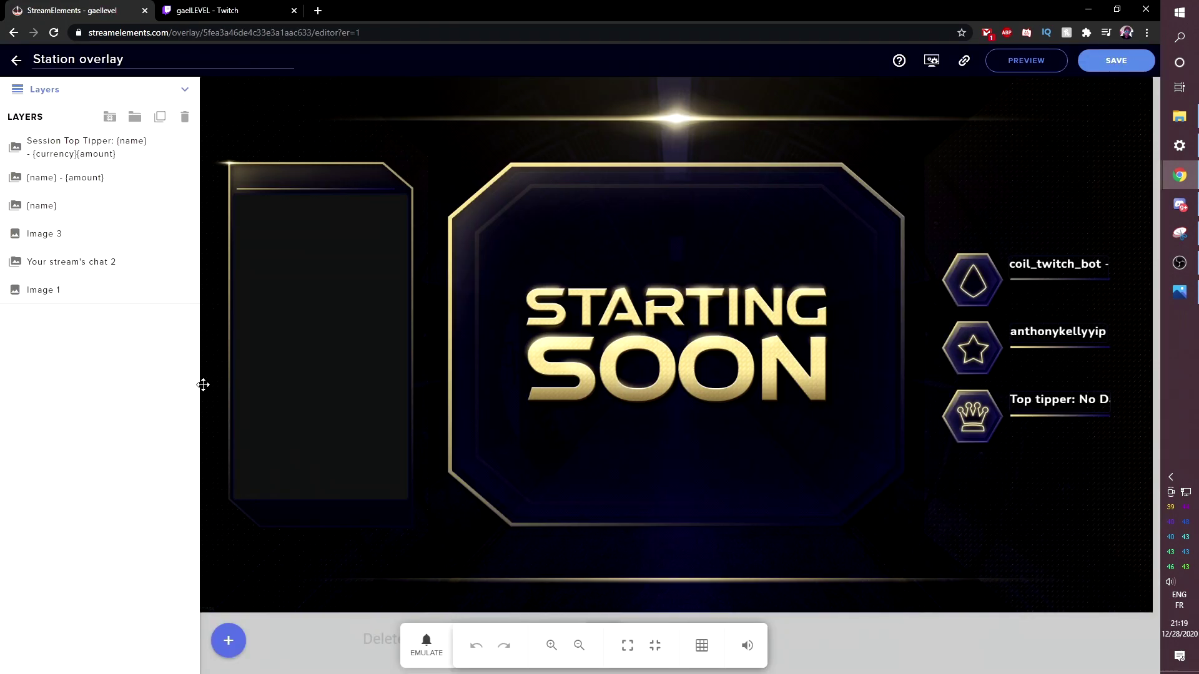
pyautogui.click(185, 90)
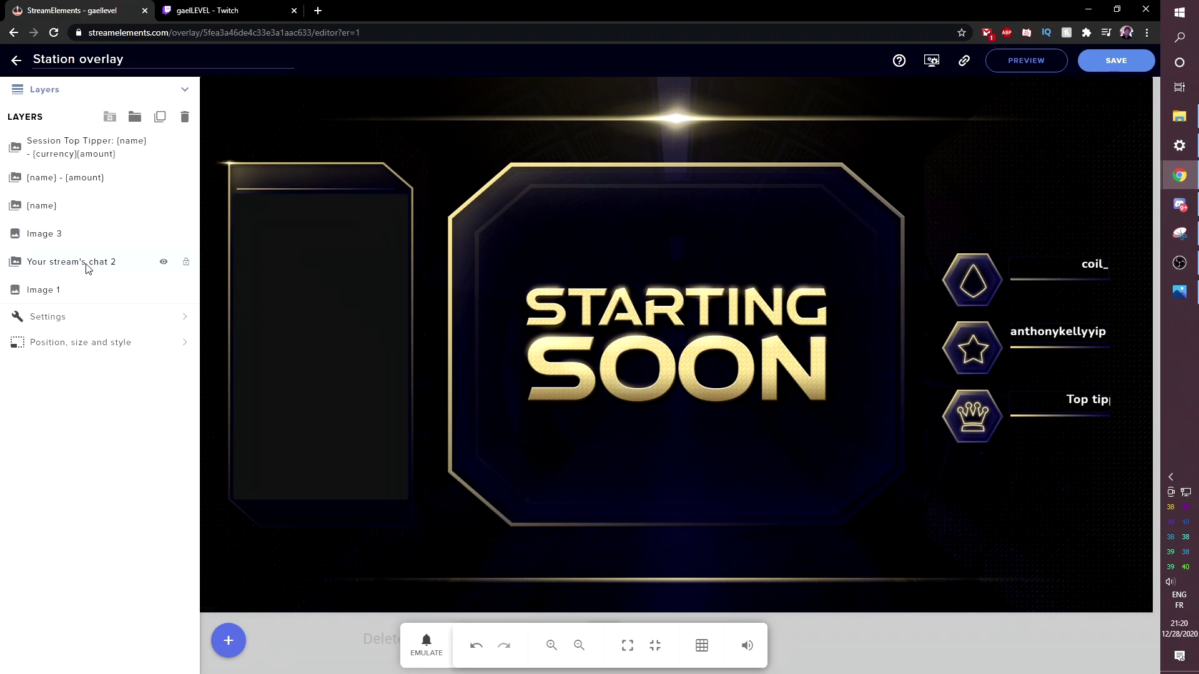
pyautogui.click(72, 265)
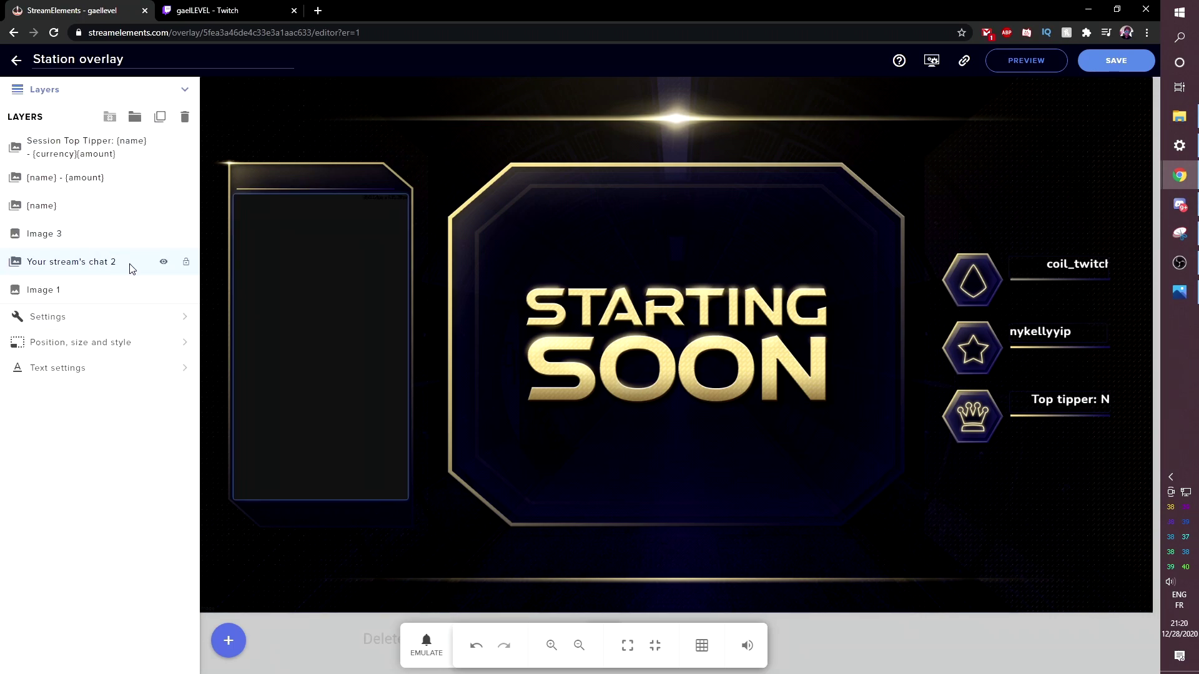
# - Duplicate the 'Your stream's chat 2' widget into the INTERMISSION overlay
pyautogui.click(161, 118)
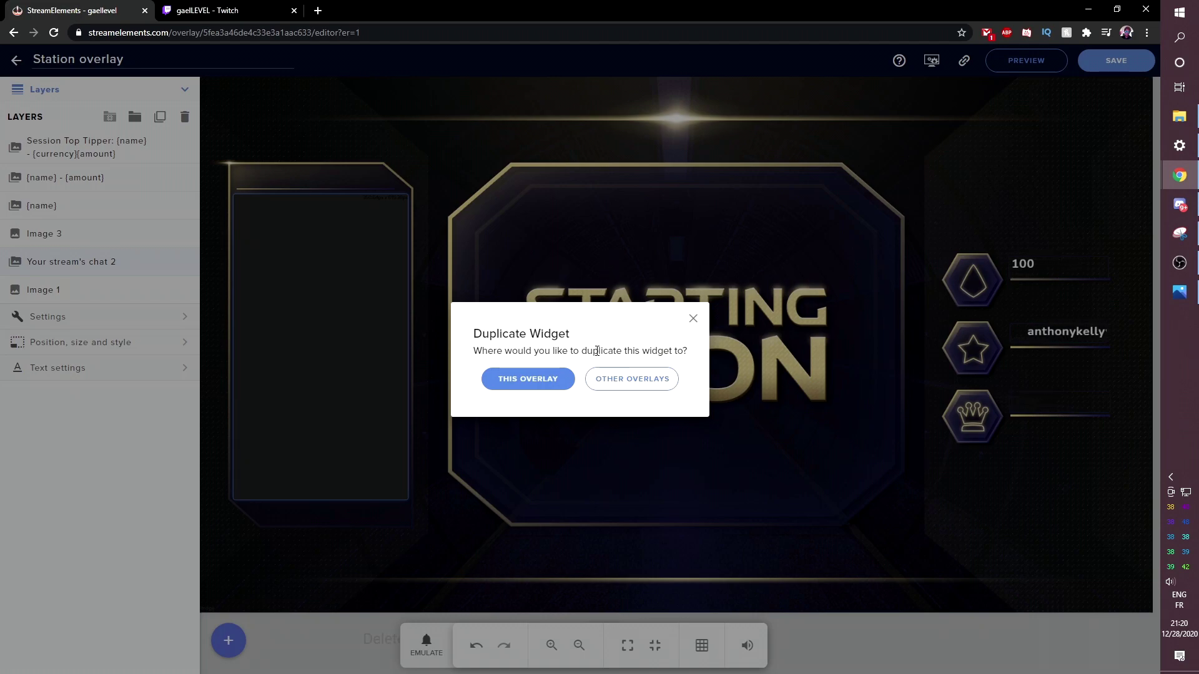
pyautogui.click(632, 382)
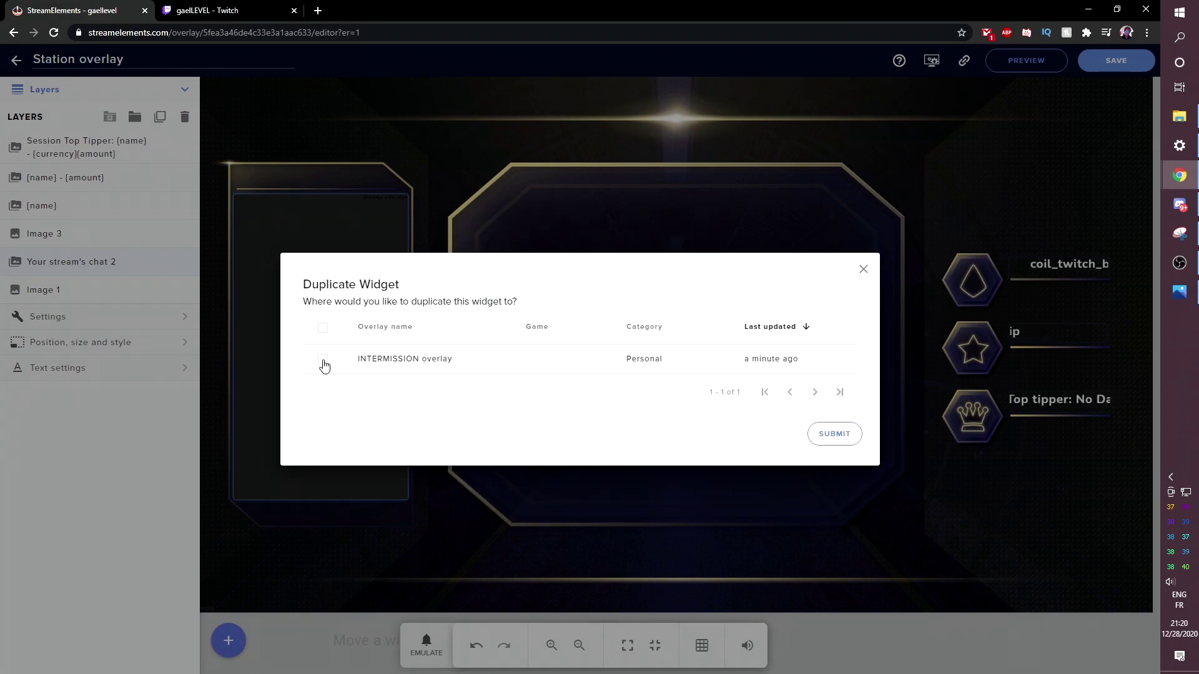
pyautogui.click(324, 362)
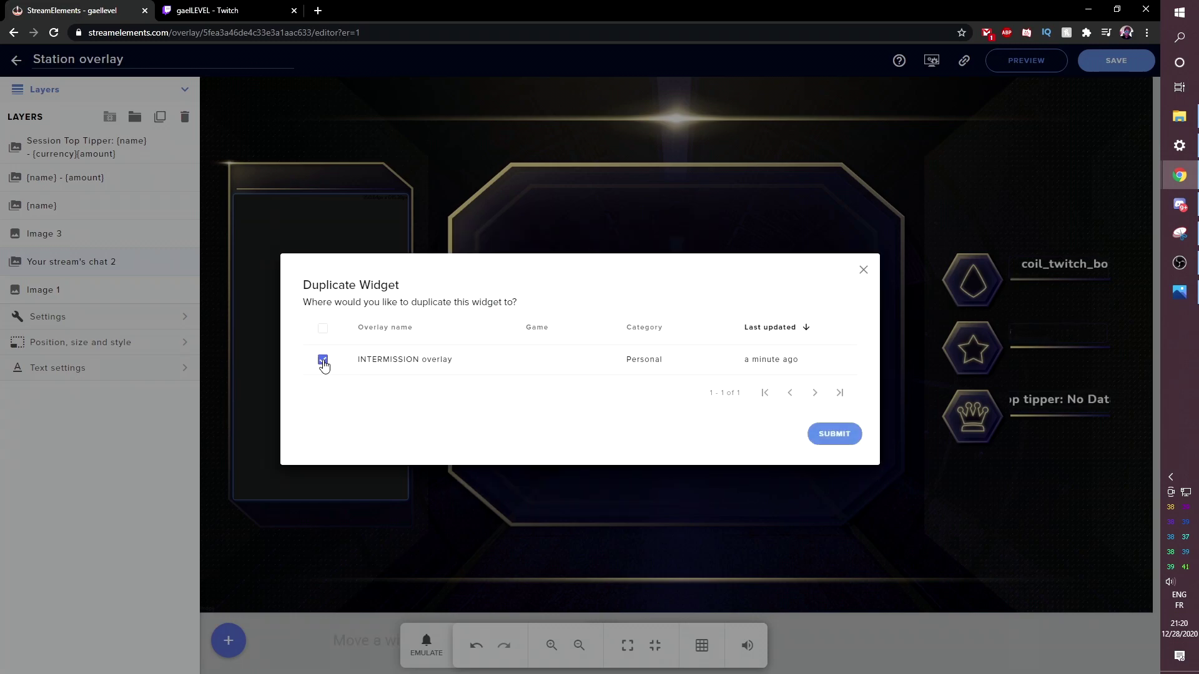
pyautogui.click(834, 434)
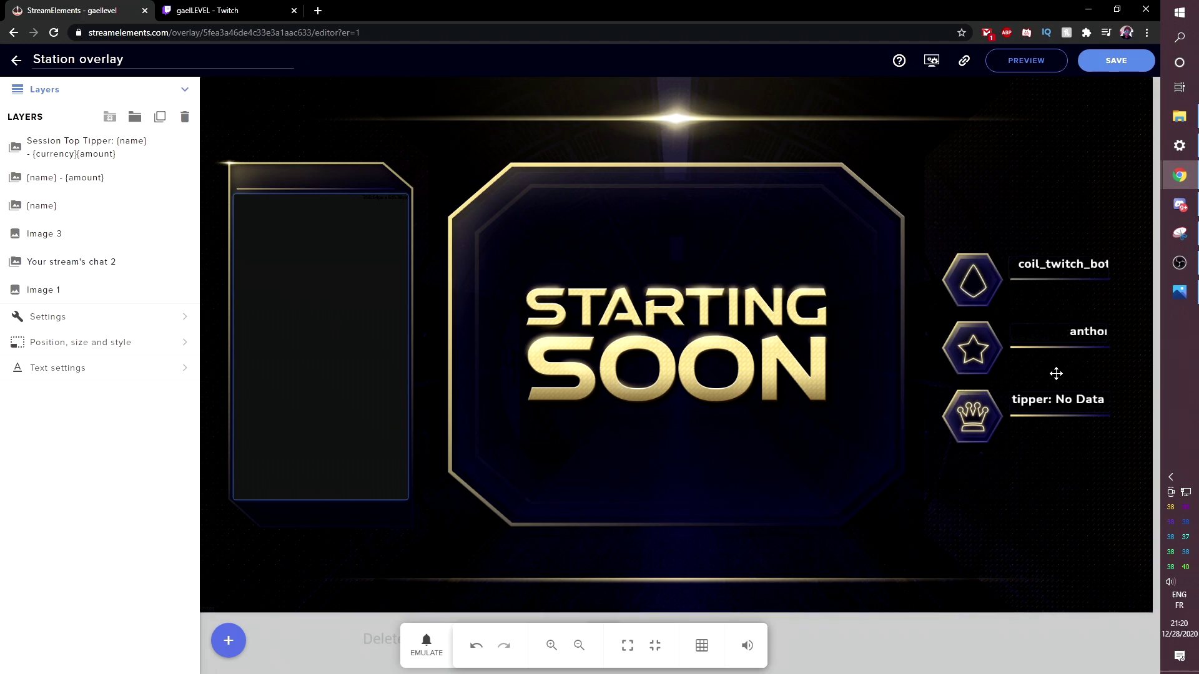
# - Duplicate the Image 1 layer into INTERMISSION overlay as well and save the Station overlay
pyautogui.click(60, 290)
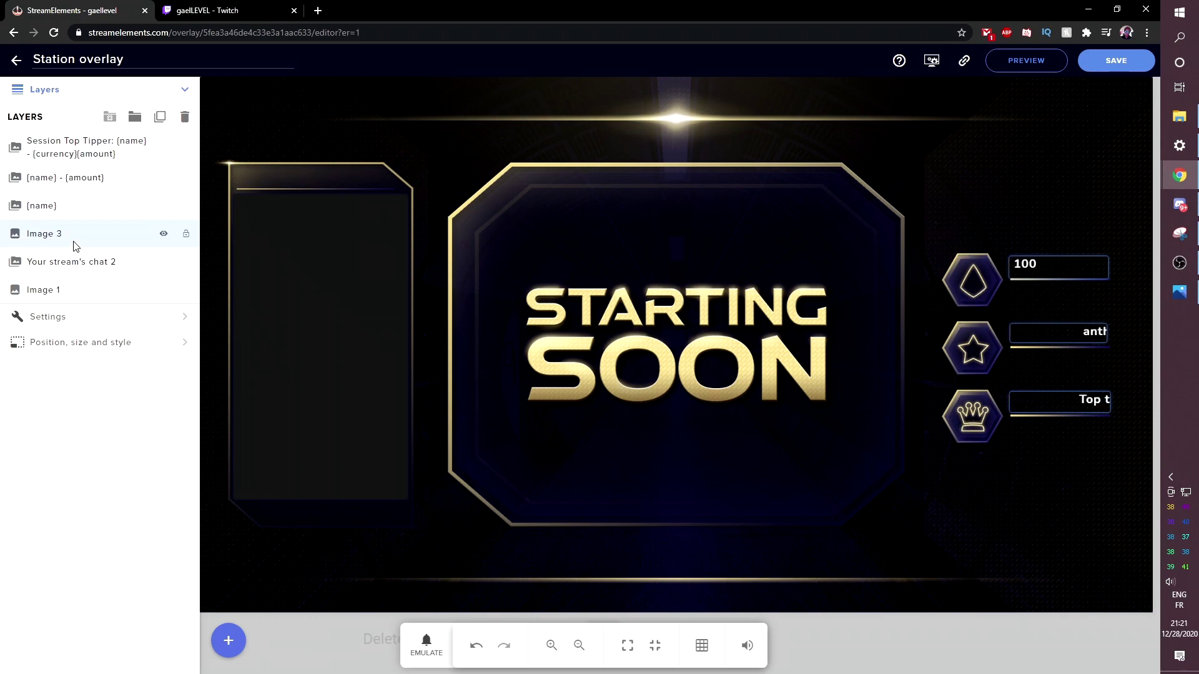
pyautogui.click(161, 119)
pyautogui.click(621, 383)
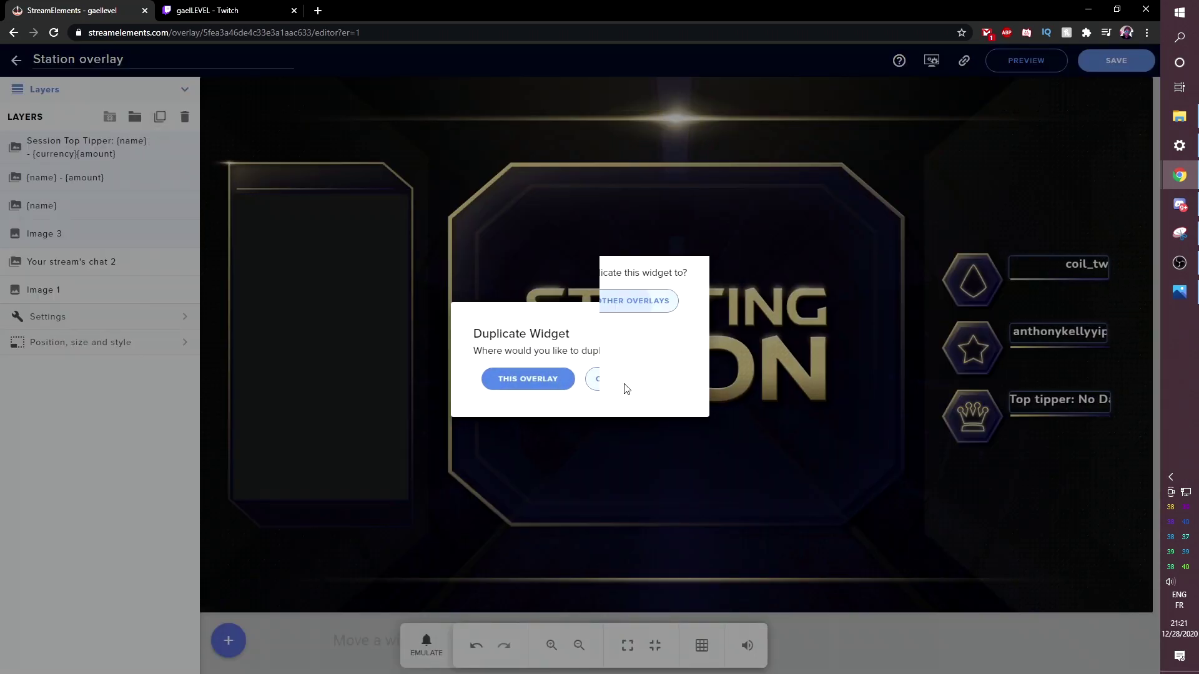
pyautogui.click(322, 361)
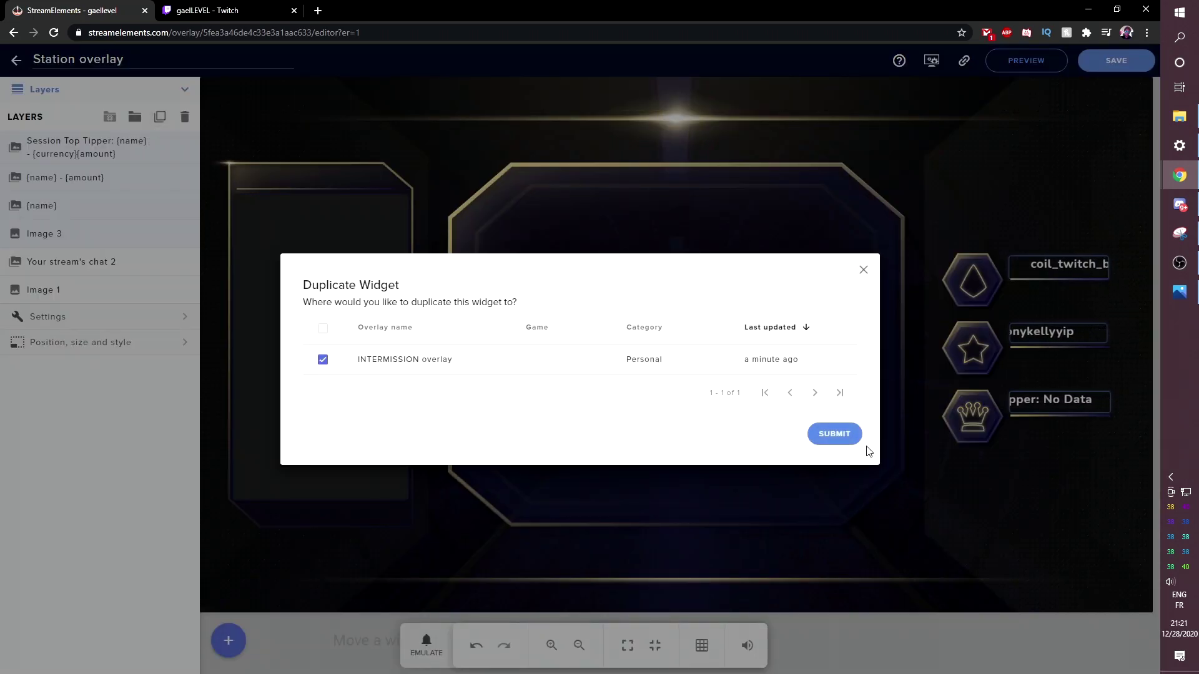
pyautogui.click(834, 435)
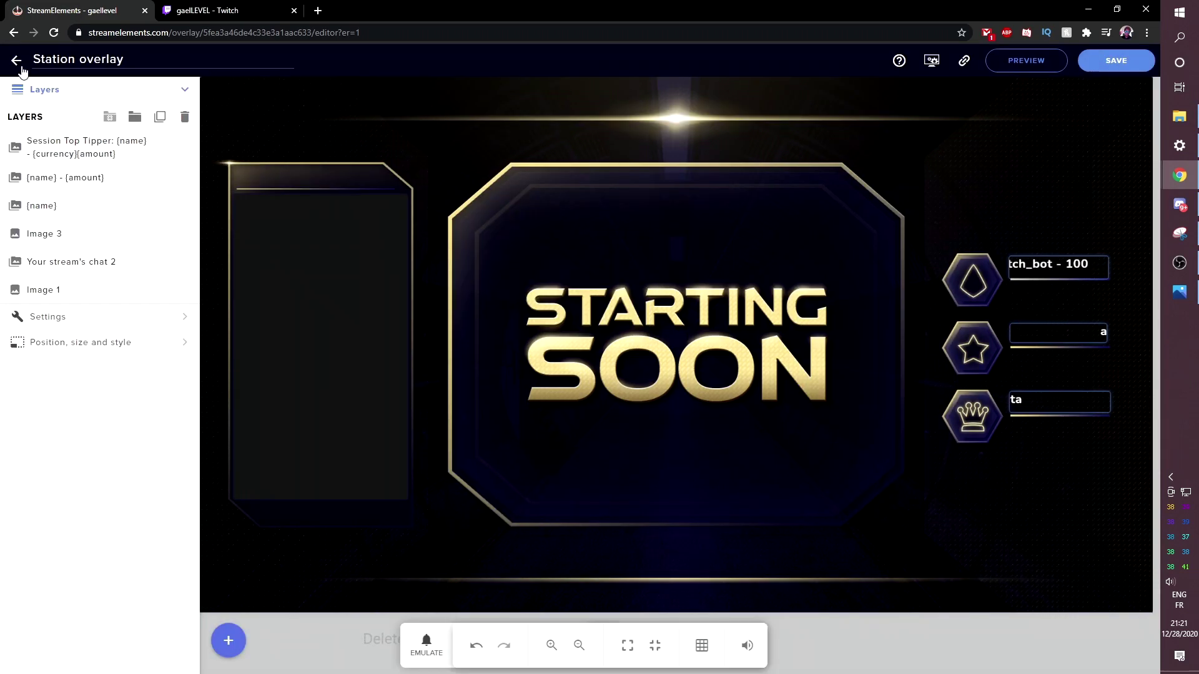
pyautogui.click(1124, 70)
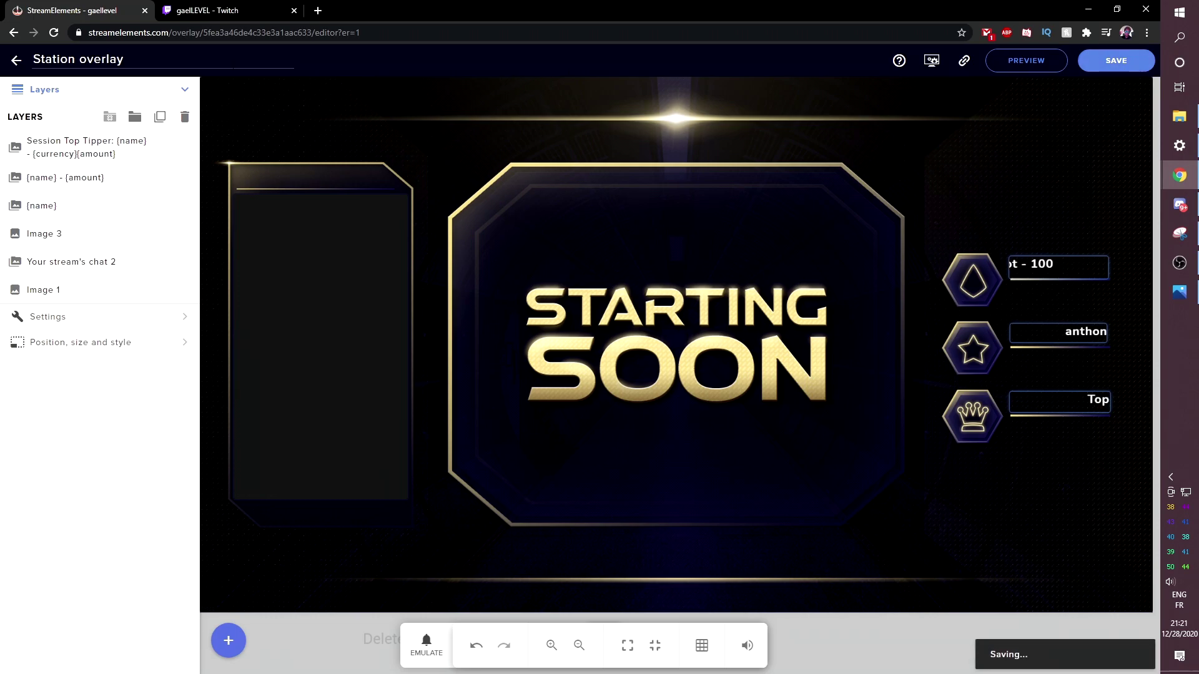
# - Open the INTERMISSION overlay in the editor and bring up the list of widgets to add
pyautogui.click(14, 62)
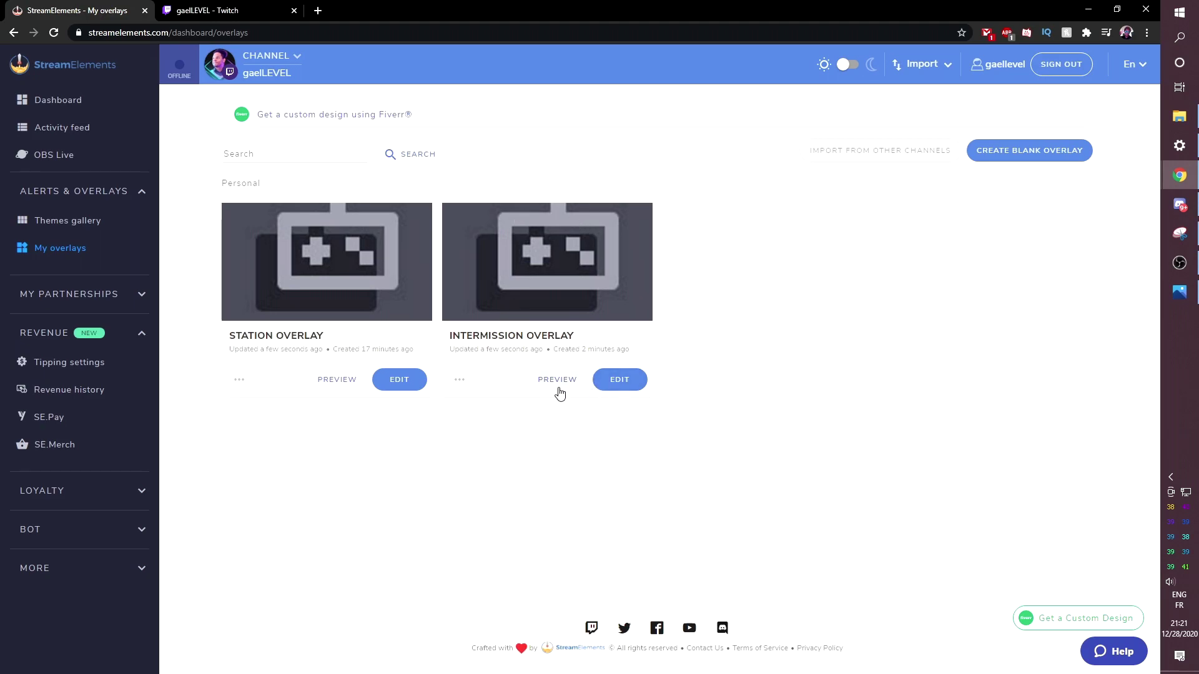
pyautogui.click(621, 380)
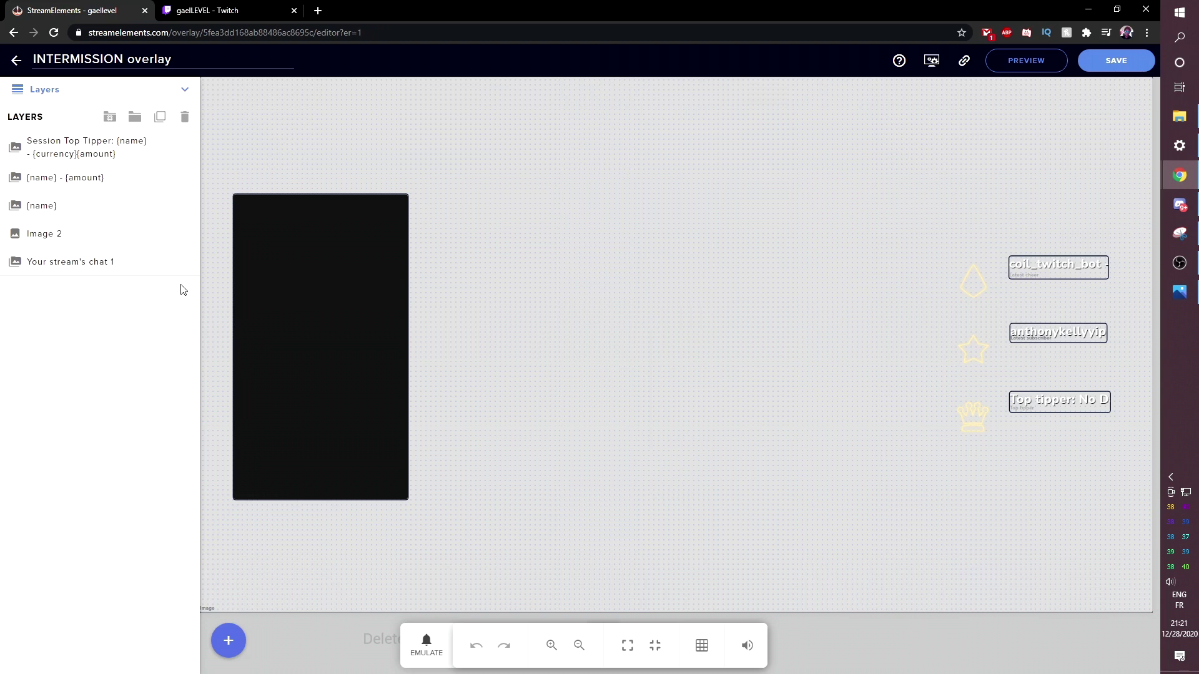
pyautogui.click(228, 643)
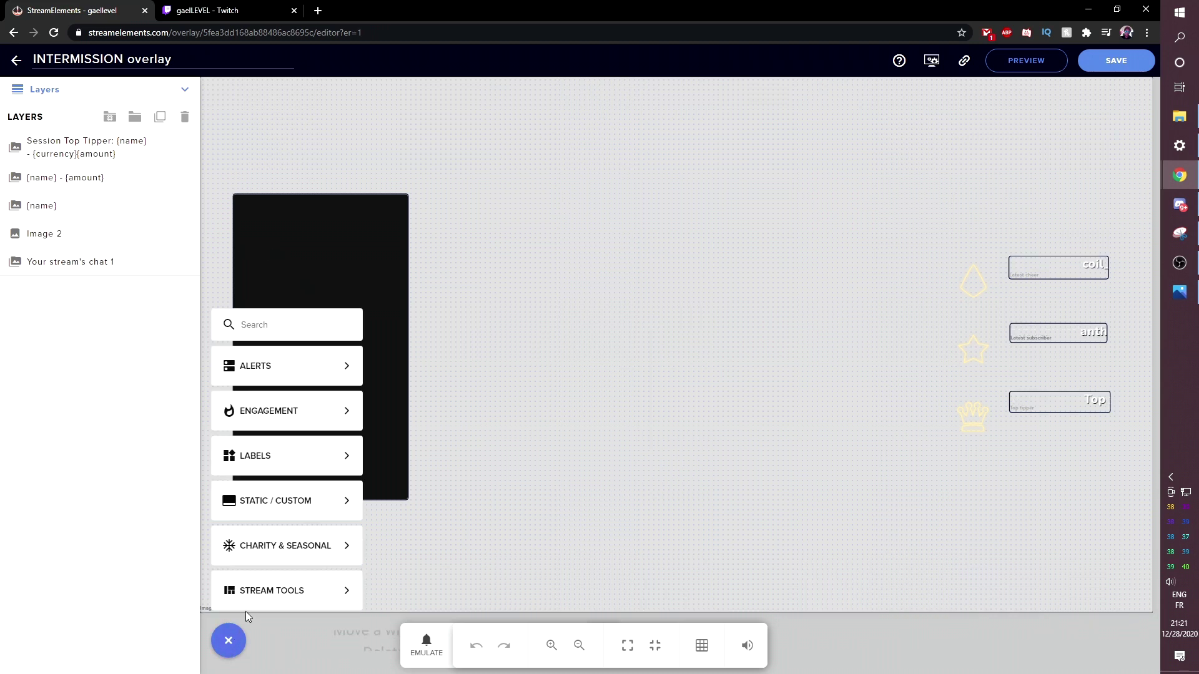
# - Add an image widget showing the newly uploaded Screen_Intermission.png frame graphic
pyautogui.moveTo(312, 501)
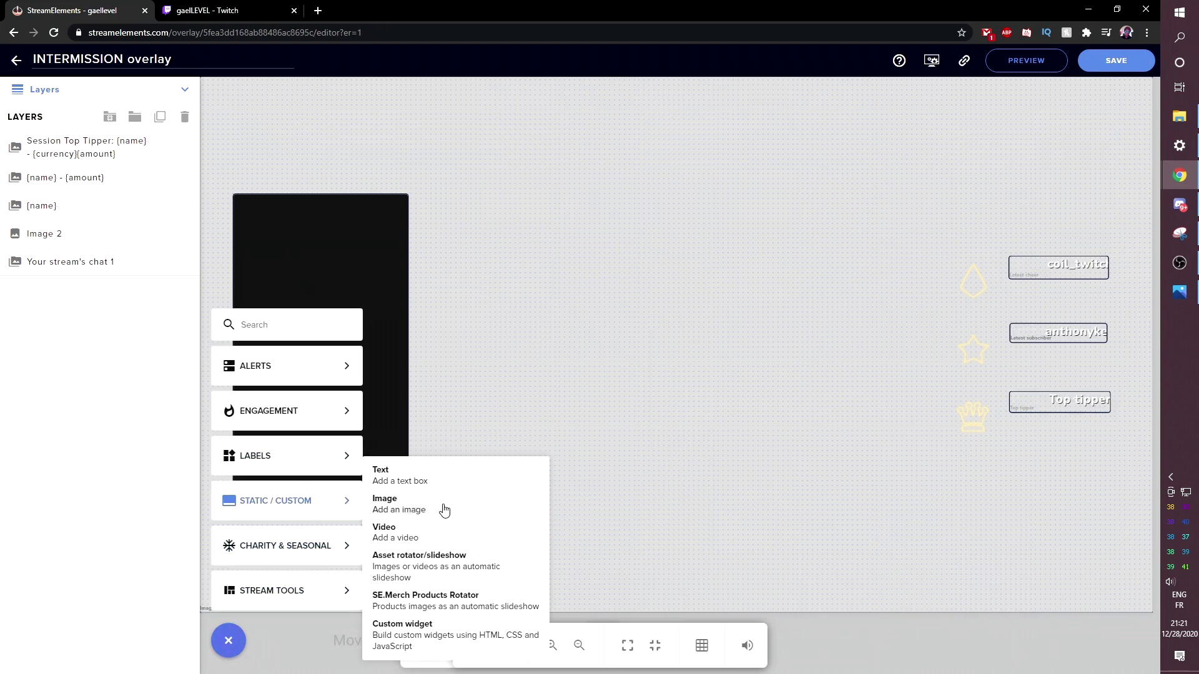
pyautogui.click(444, 508)
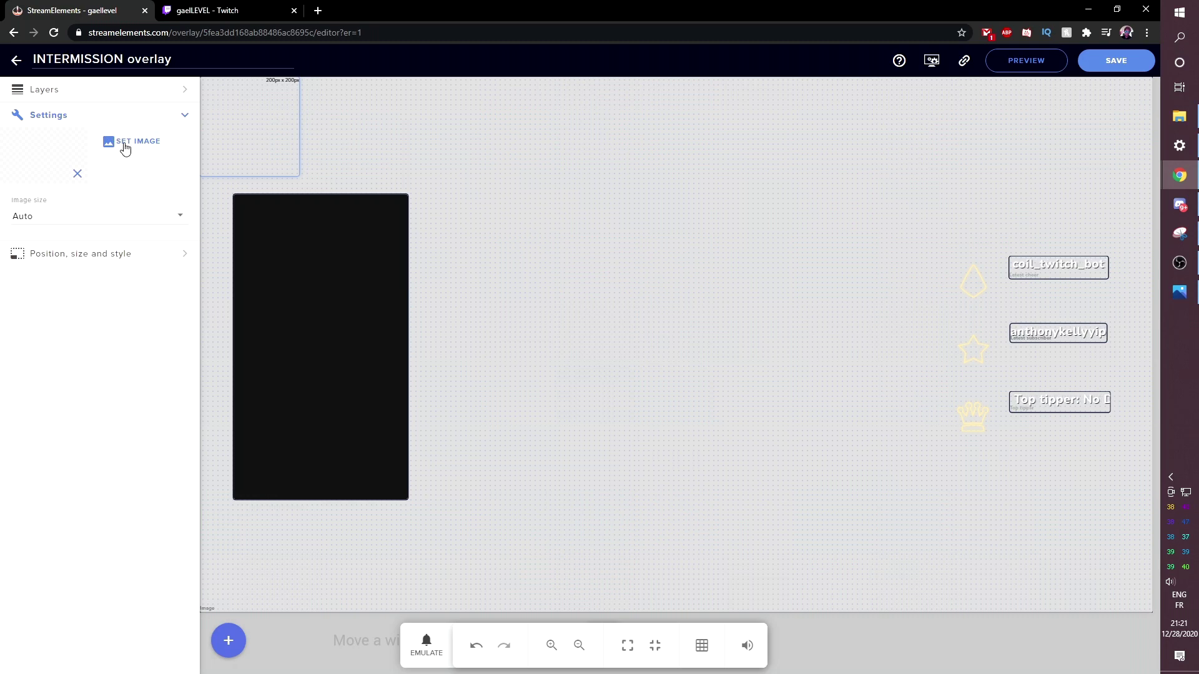
pyautogui.click(126, 147)
pyautogui.click(923, 91)
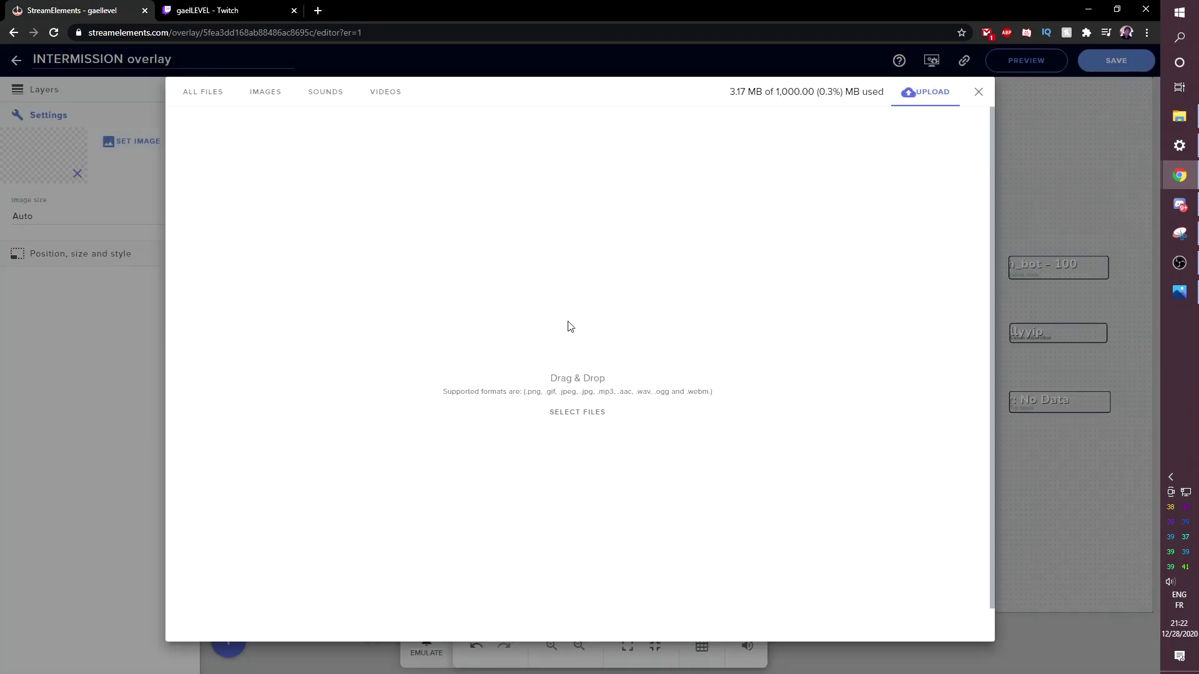
pyautogui.click(1177, 117)
pyautogui.moveTo(366, 519); pyautogui.dragTo(504, 384)
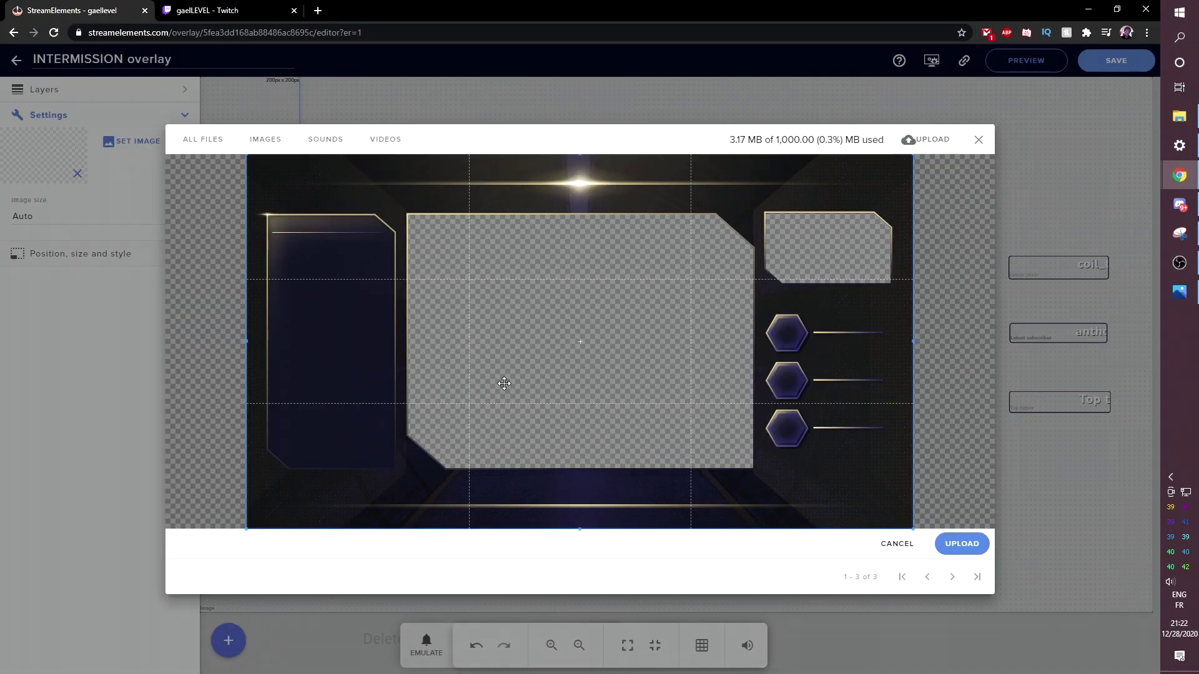
pyautogui.click(960, 545)
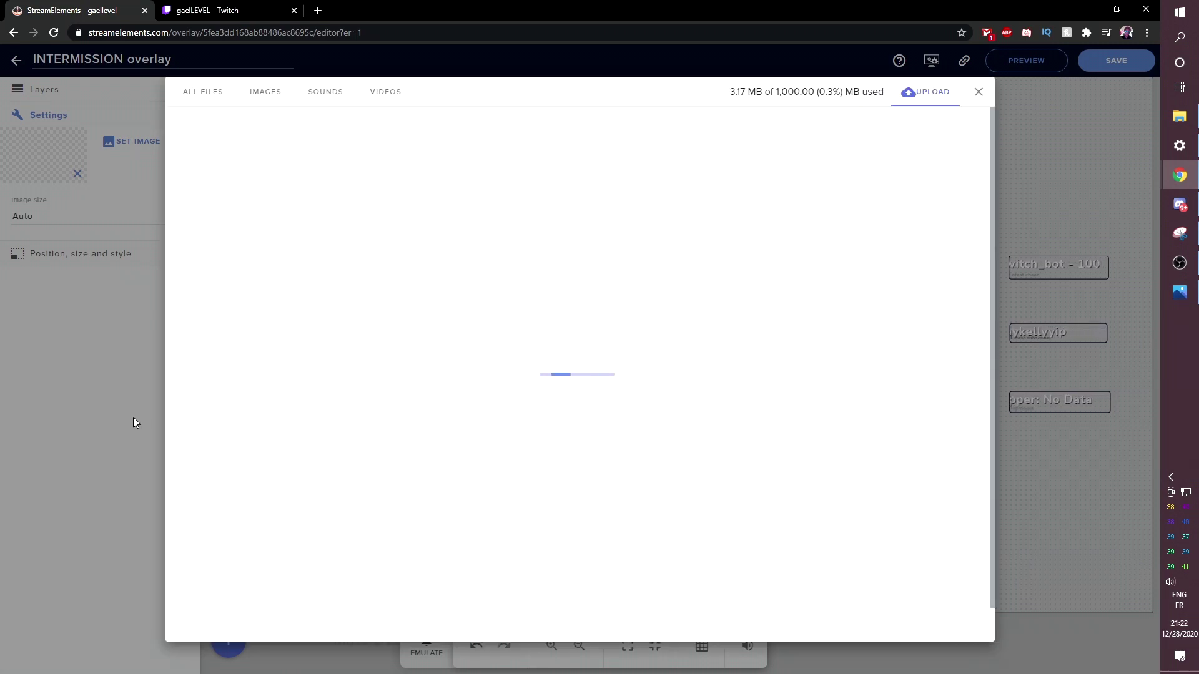
pyautogui.click(209, 174)
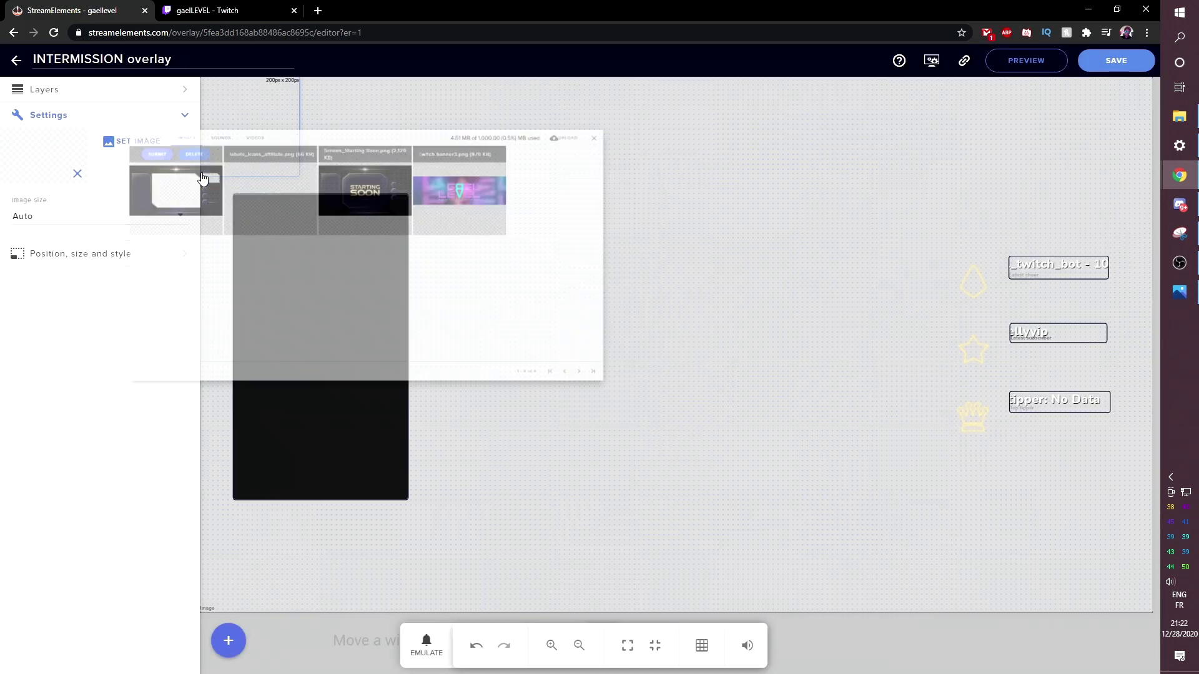
pyautogui.click(97, 254)
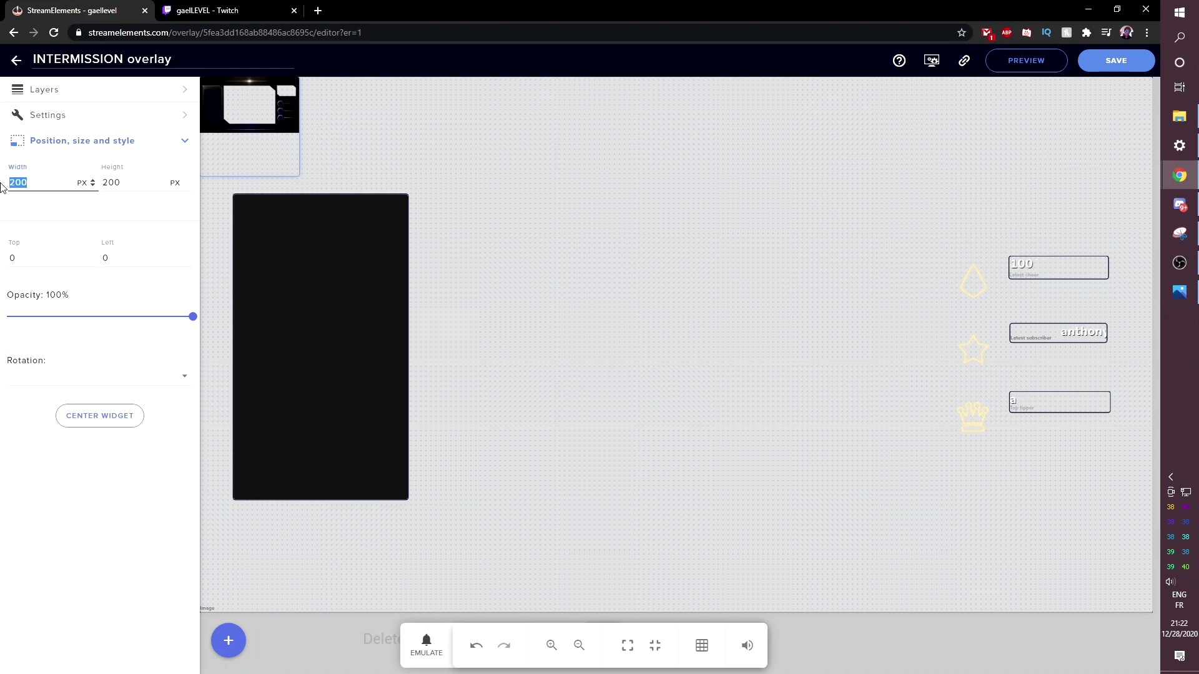
# - Resize the intermission frame image to 1920 px wide by 1080 px high
pyautogui.write('1920')
pyautogui.press('Tab')
pyautogui.write('108')
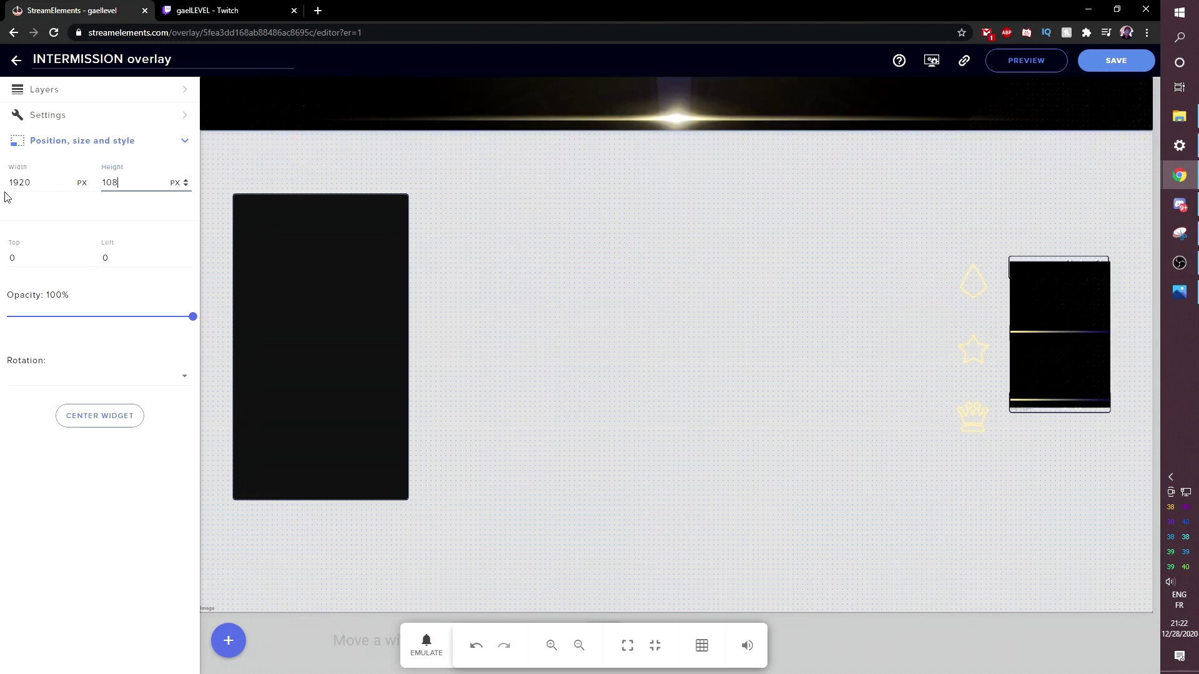
pyautogui.write('0')
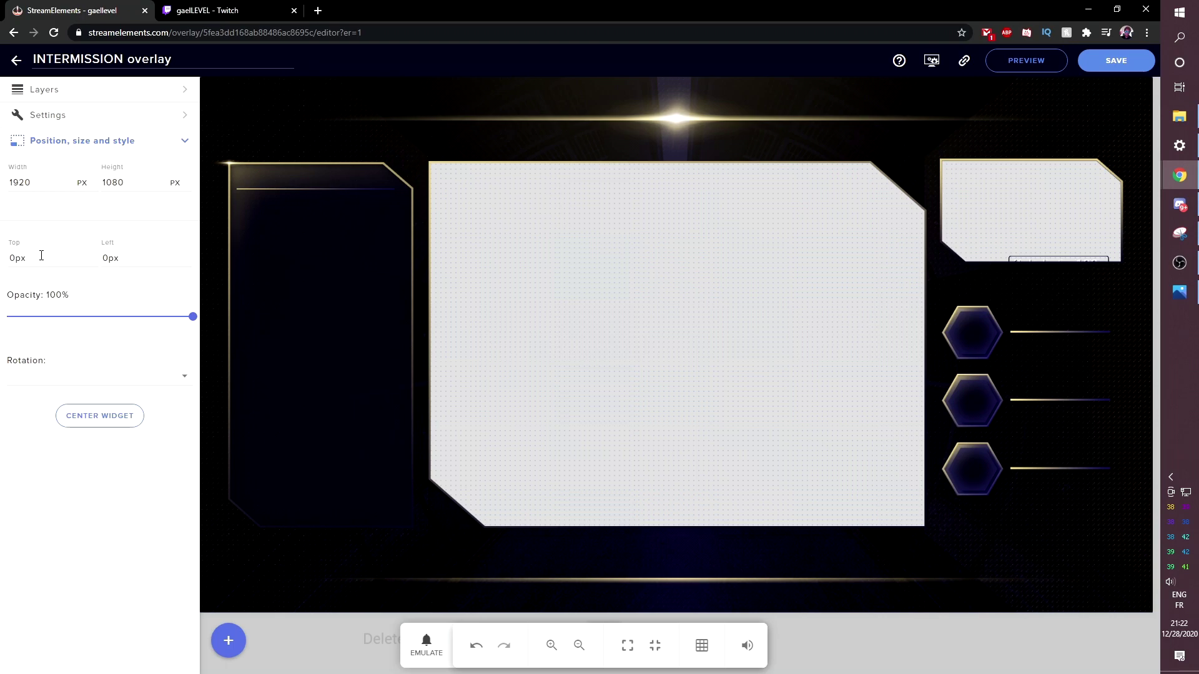
# - Move Image 6 to the bottom of the layer list and save the INTERMISSION overlay
pyautogui.click(78, 94)
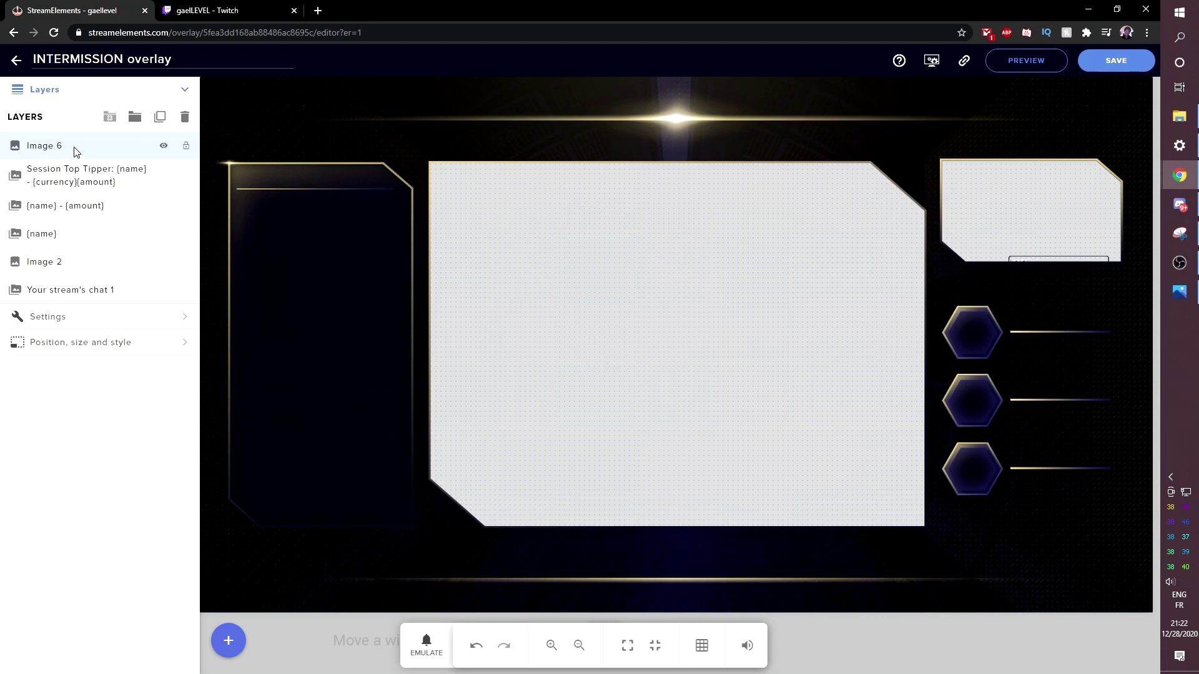
pyautogui.moveTo(77, 145); pyautogui.dragTo(88, 316)
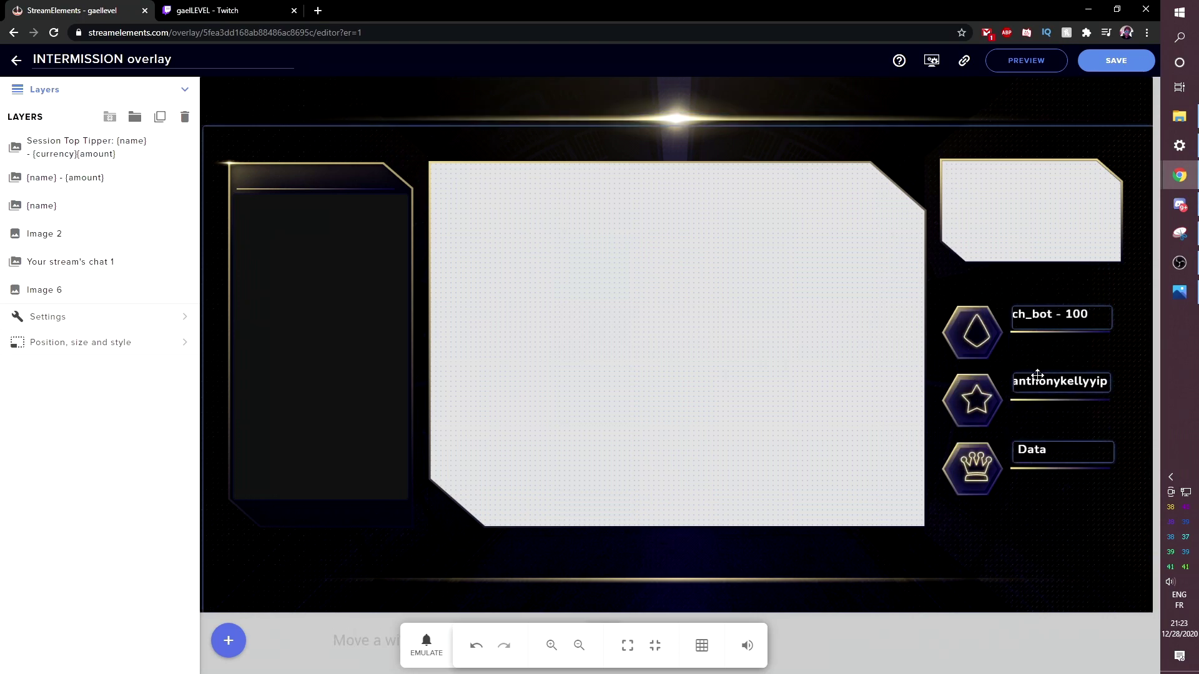
pyautogui.click(1035, 374)
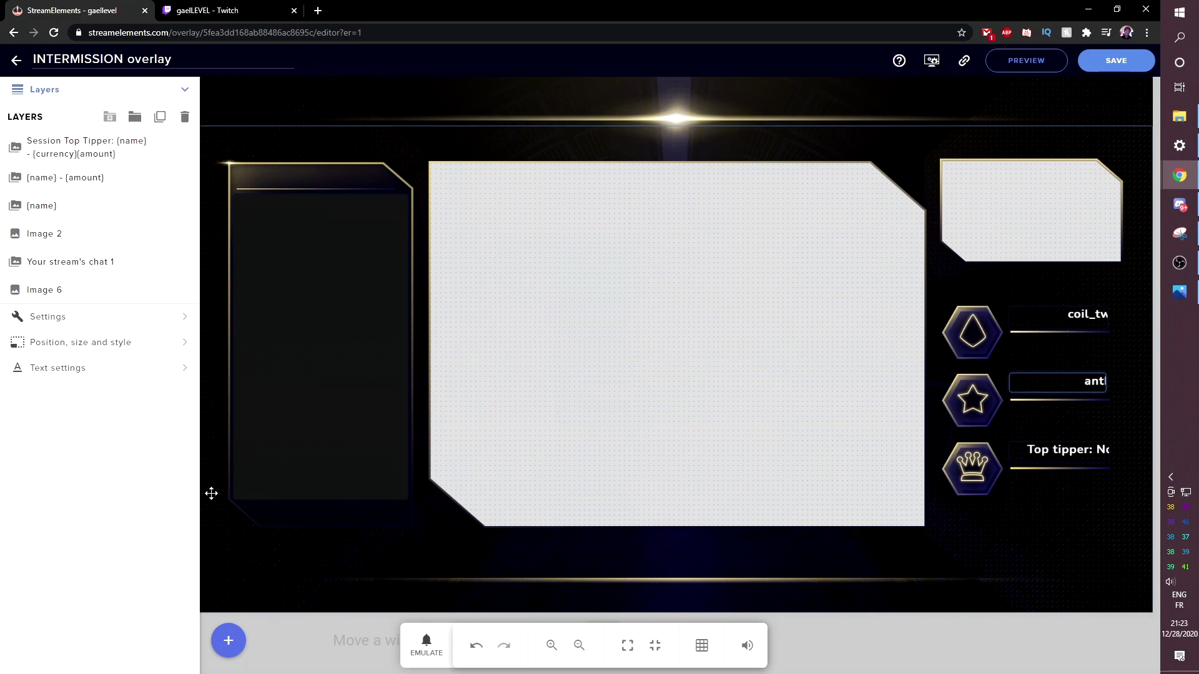
pyautogui.click(1113, 60)
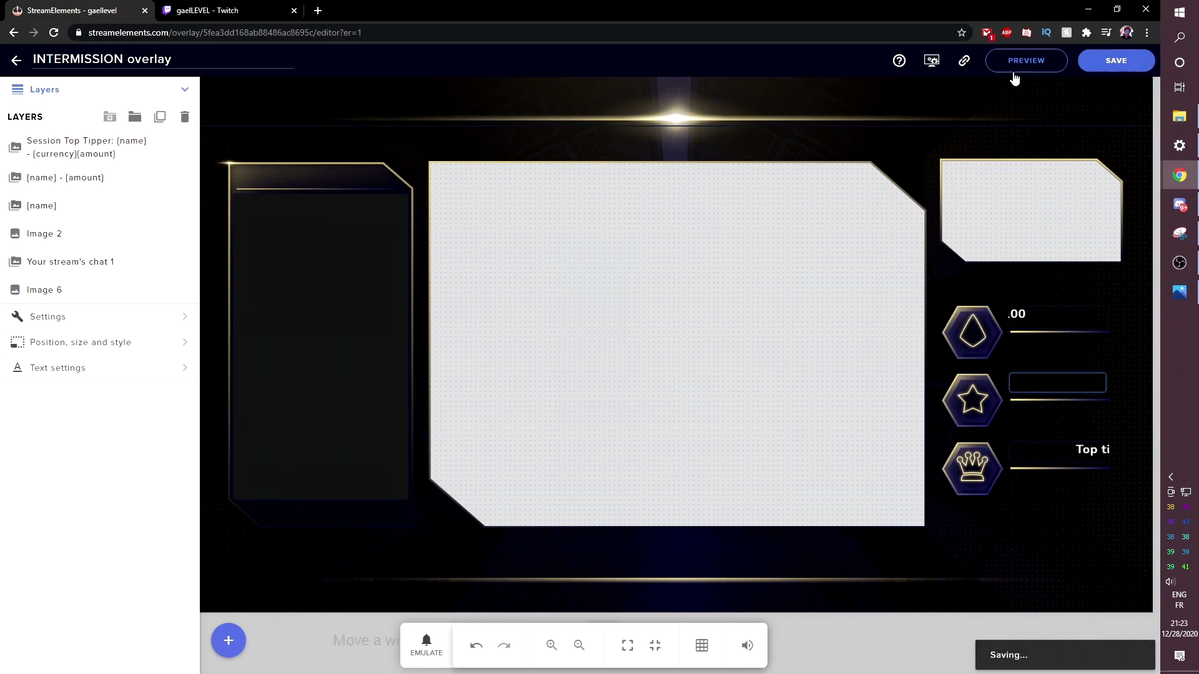
# - Add a Browser 2 source in OBS pointing at the pasted StreamElements overlay URL
pyautogui.hotkey('alt', 'Tab')
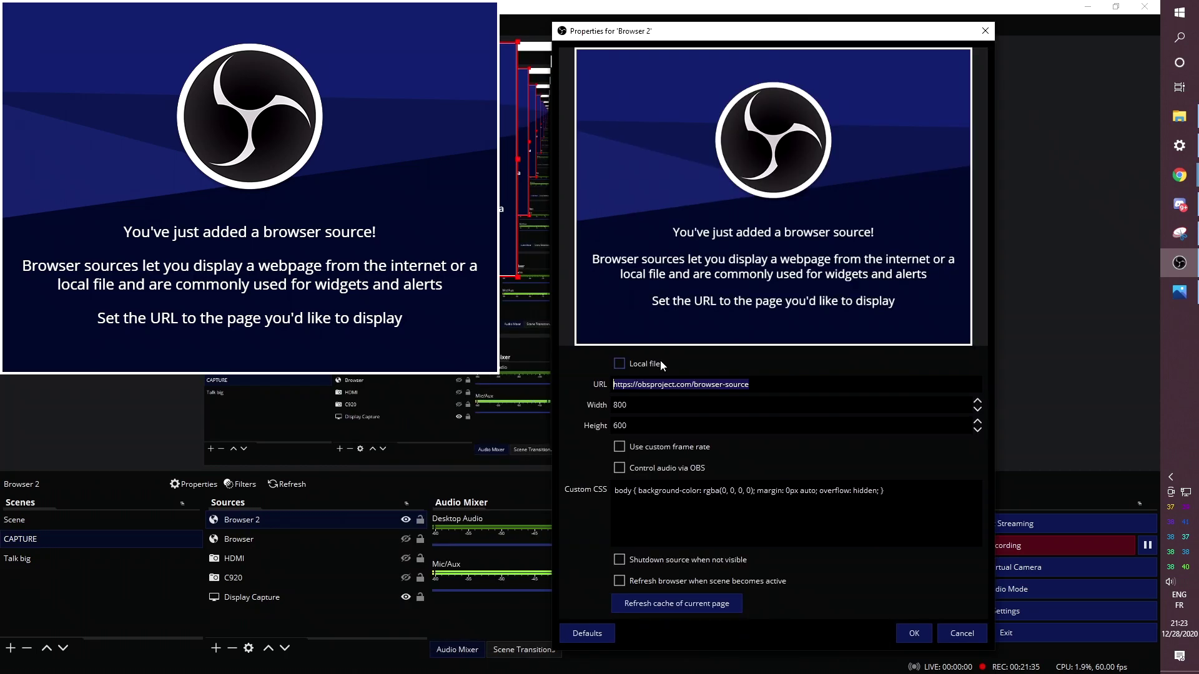
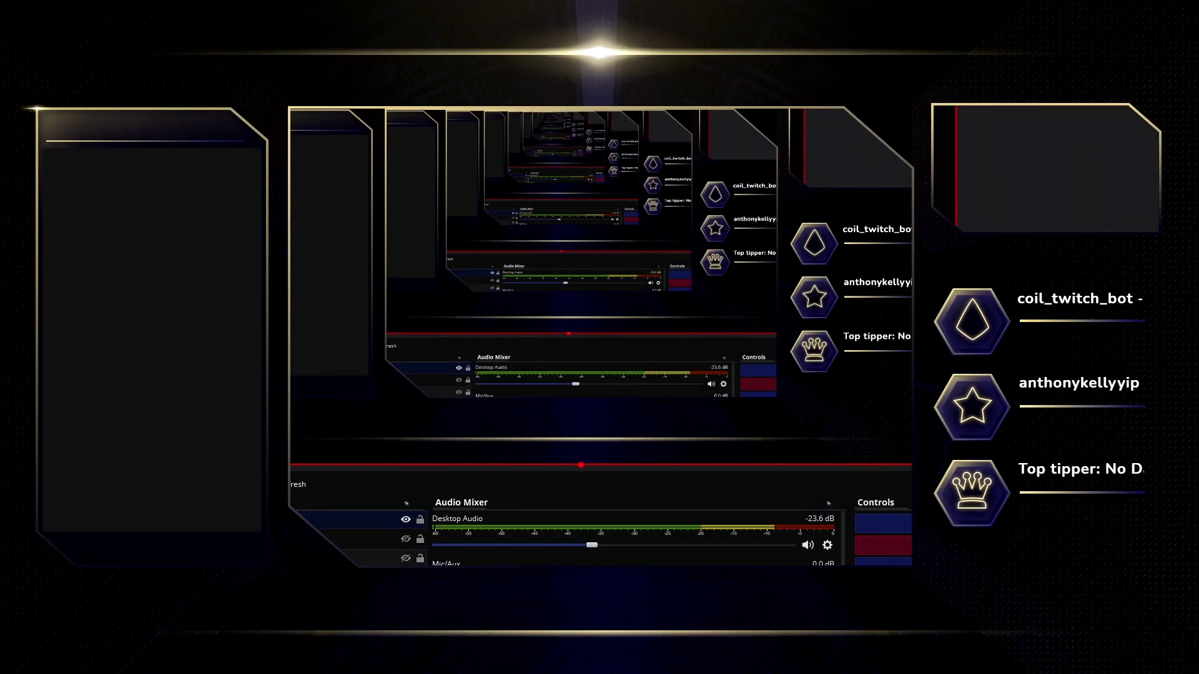
pyautogui.click(418, 515)
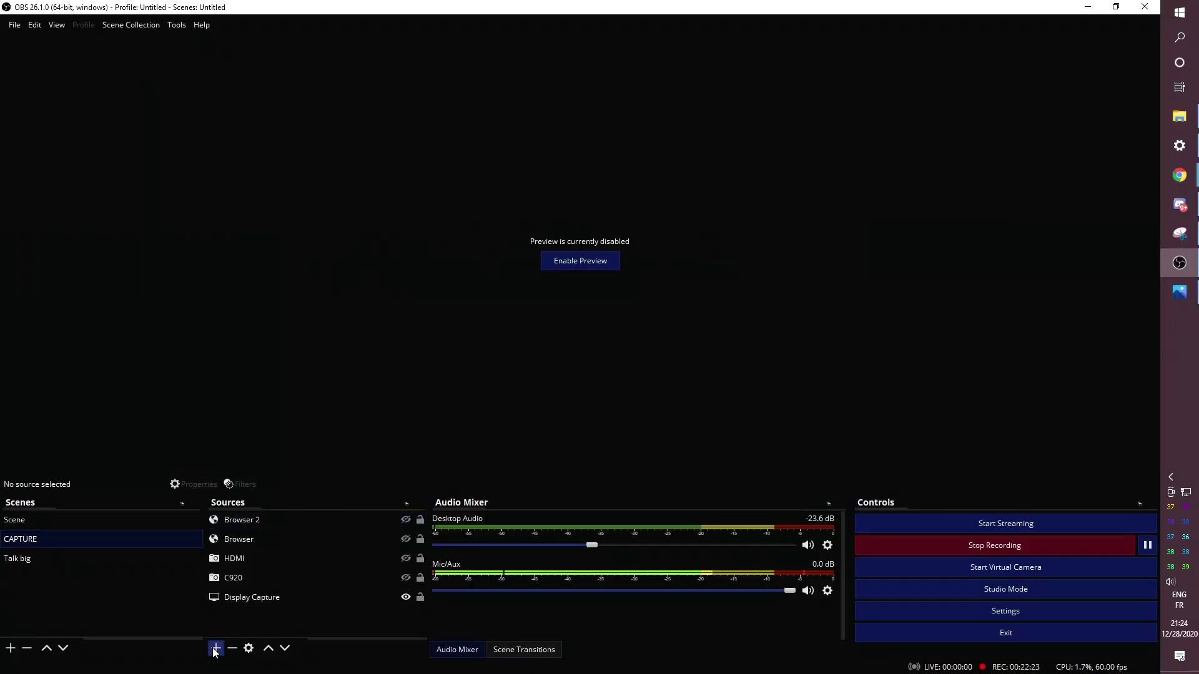
# - Add a Video Capture Device for the camera and a Game Capture source with default settings
pyautogui.click(216, 648)
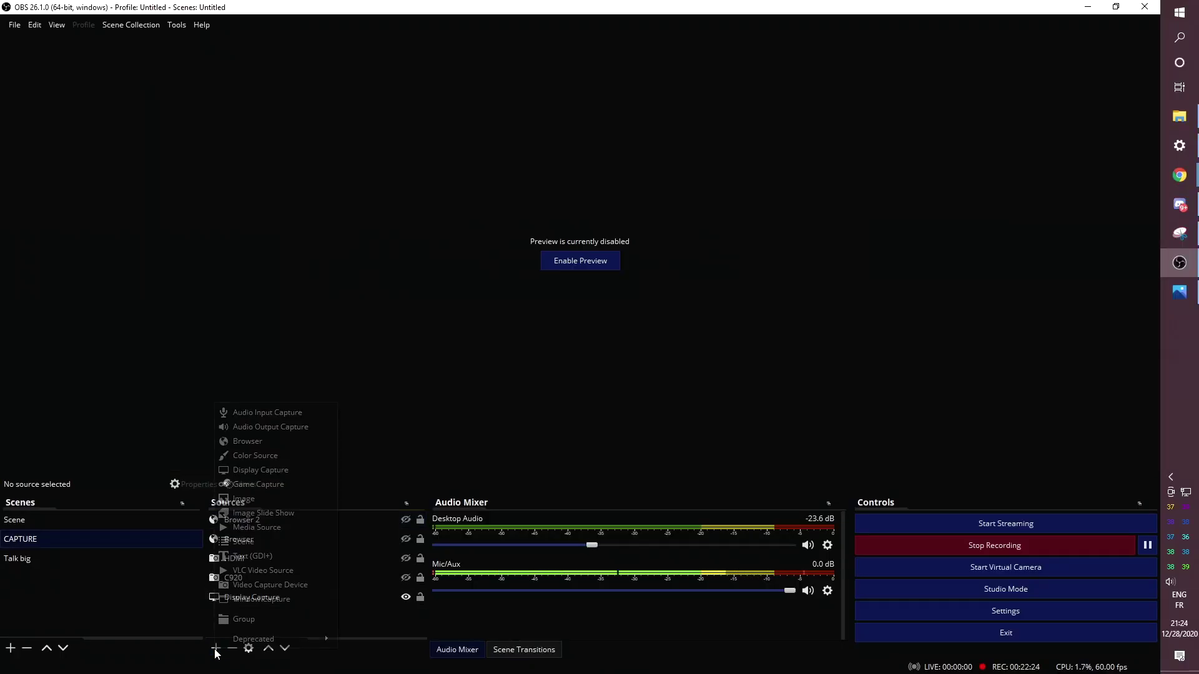
pyautogui.click(253, 585)
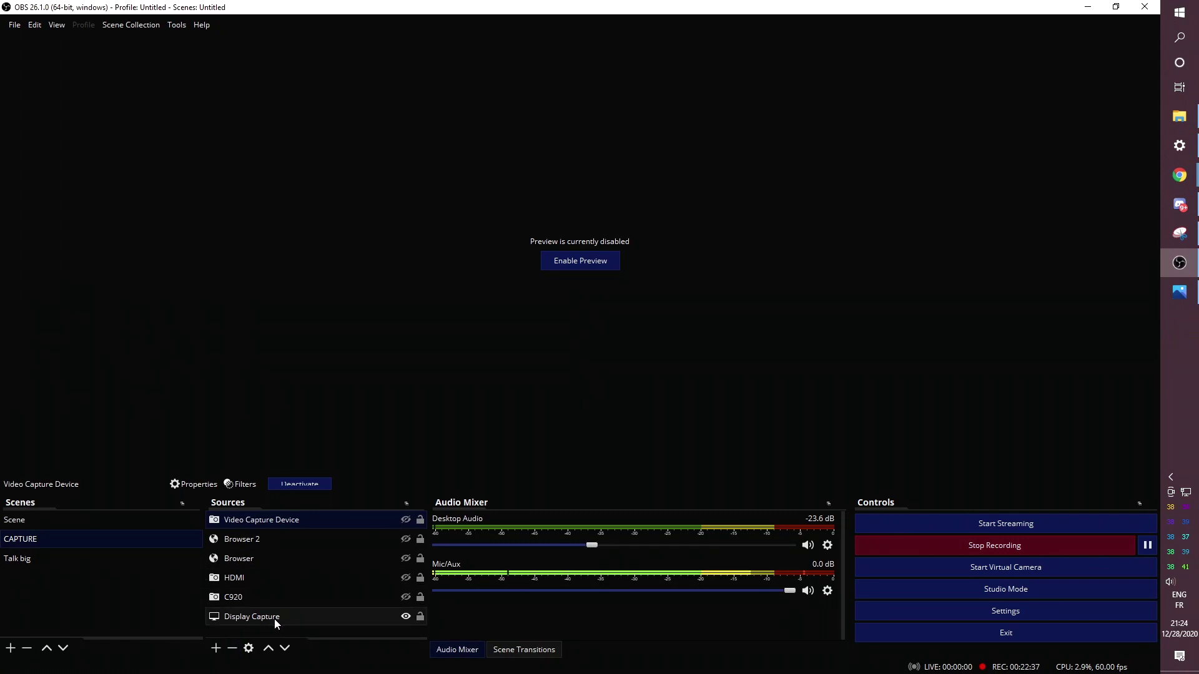
pyautogui.click(216, 647)
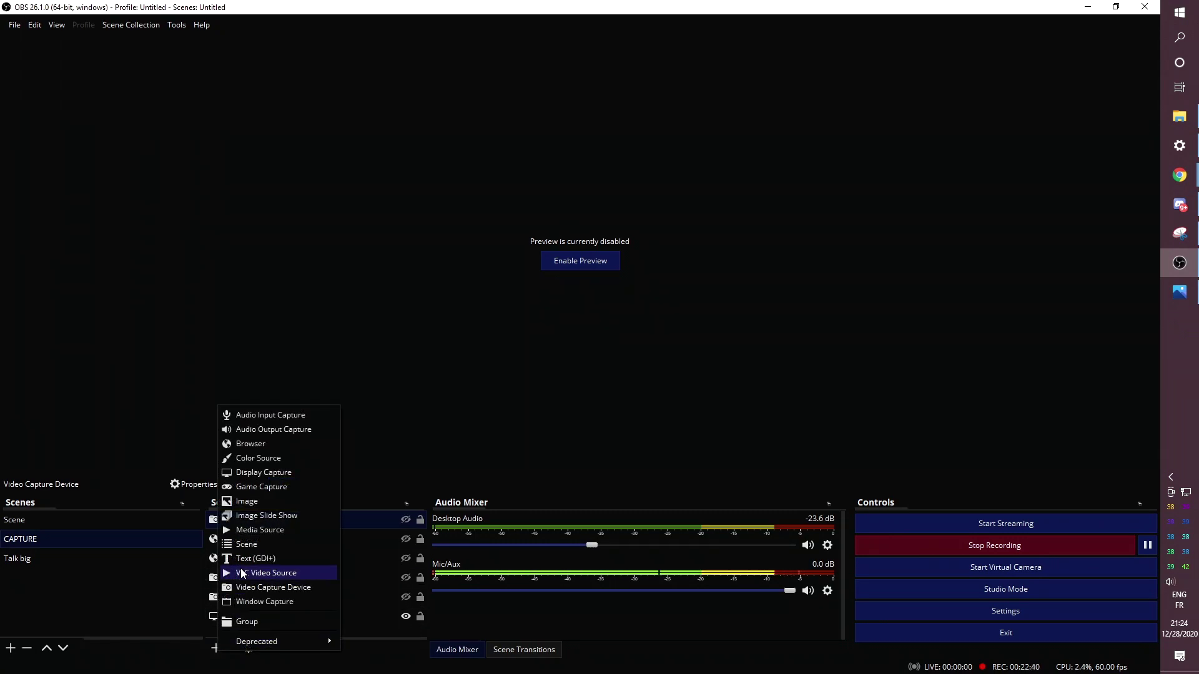
pyautogui.click(271, 487)
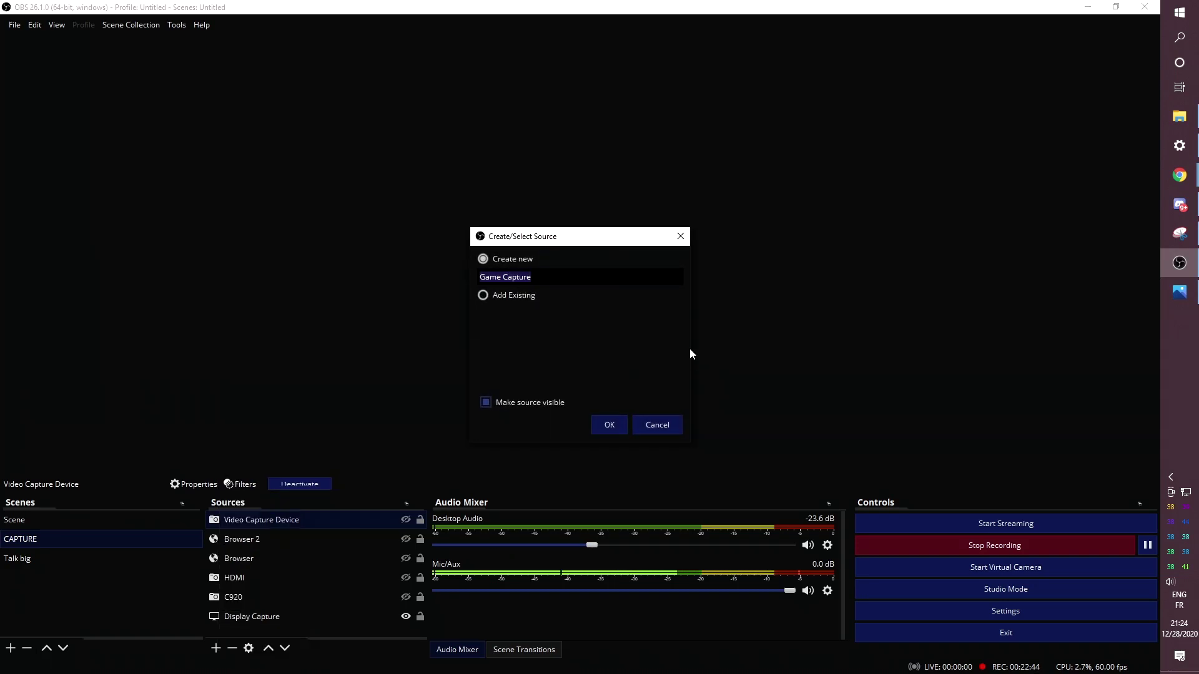
pyautogui.click(608, 426)
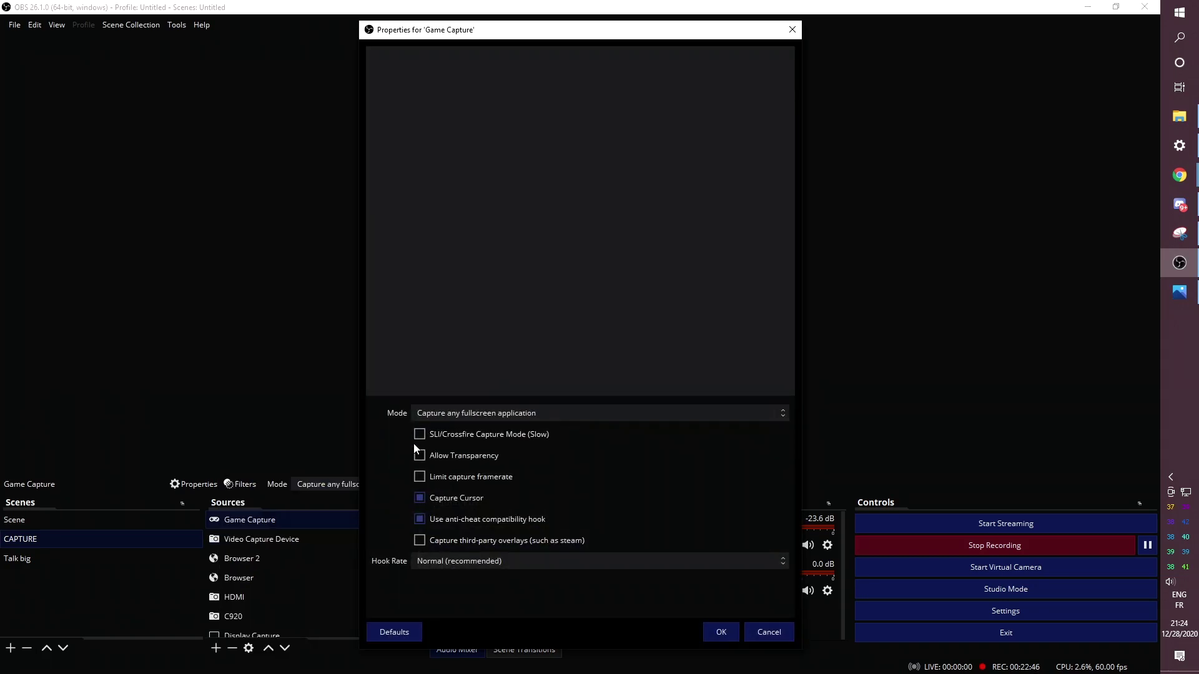
pyautogui.click(712, 631)
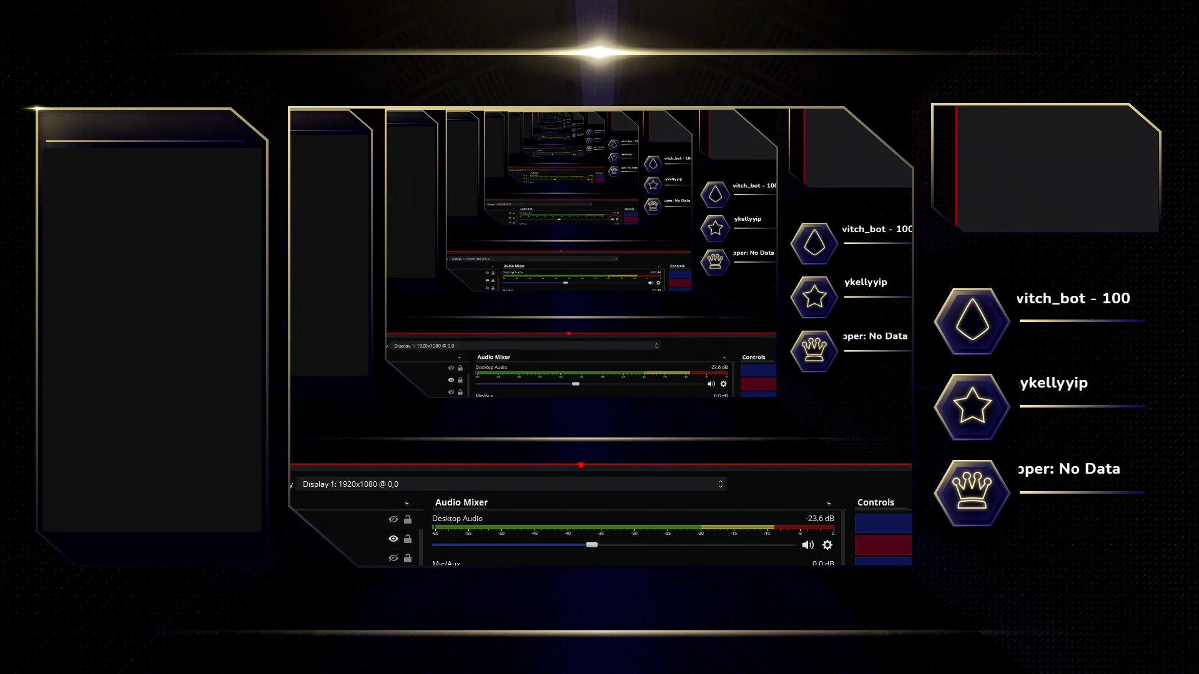
# - Hide the display capture so the overlay's centre frame is empty for the camera
pyautogui.click(393, 539)
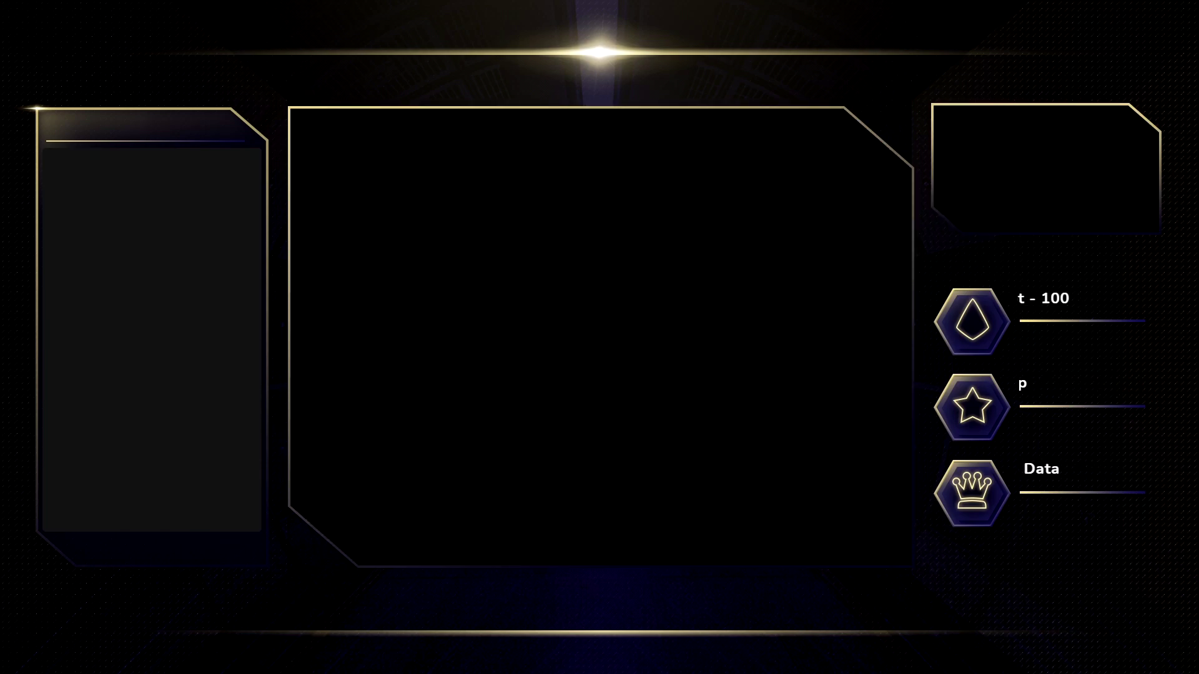